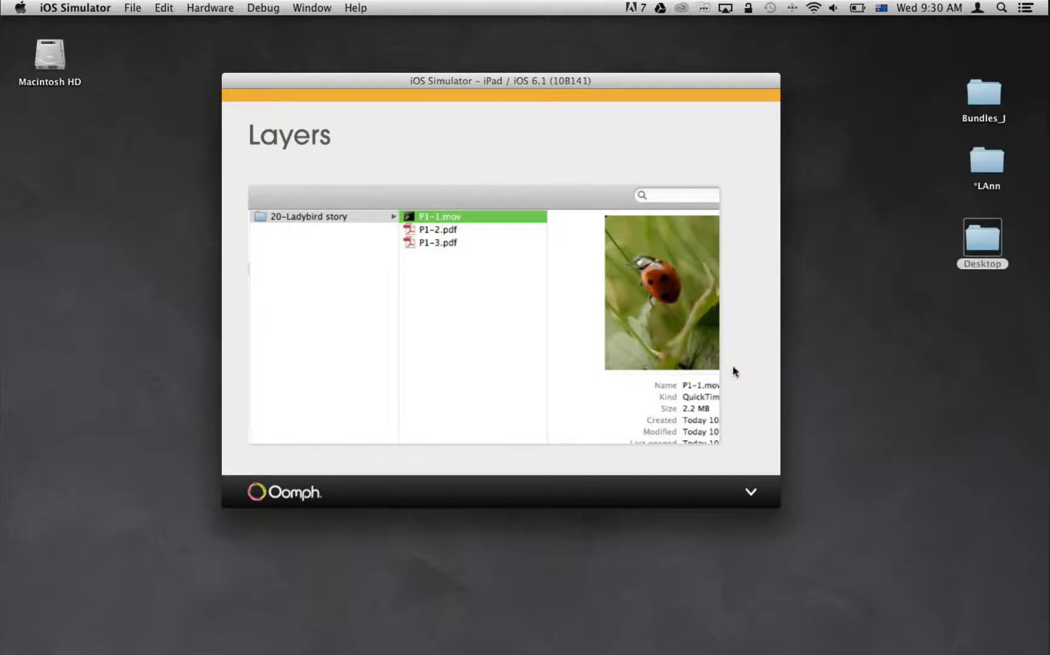
Advance from the Layers slide to the Interactivity slide and scroll through its vertical in-page slideshow.
drag(732, 366, 740, 226)
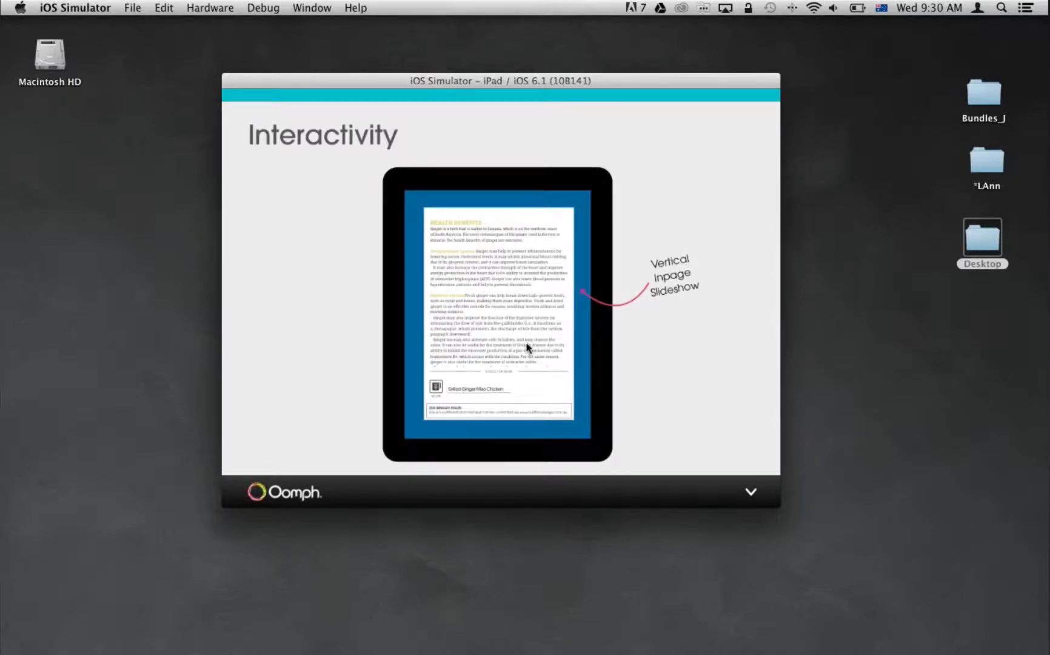
drag(526, 347, 523, 269)
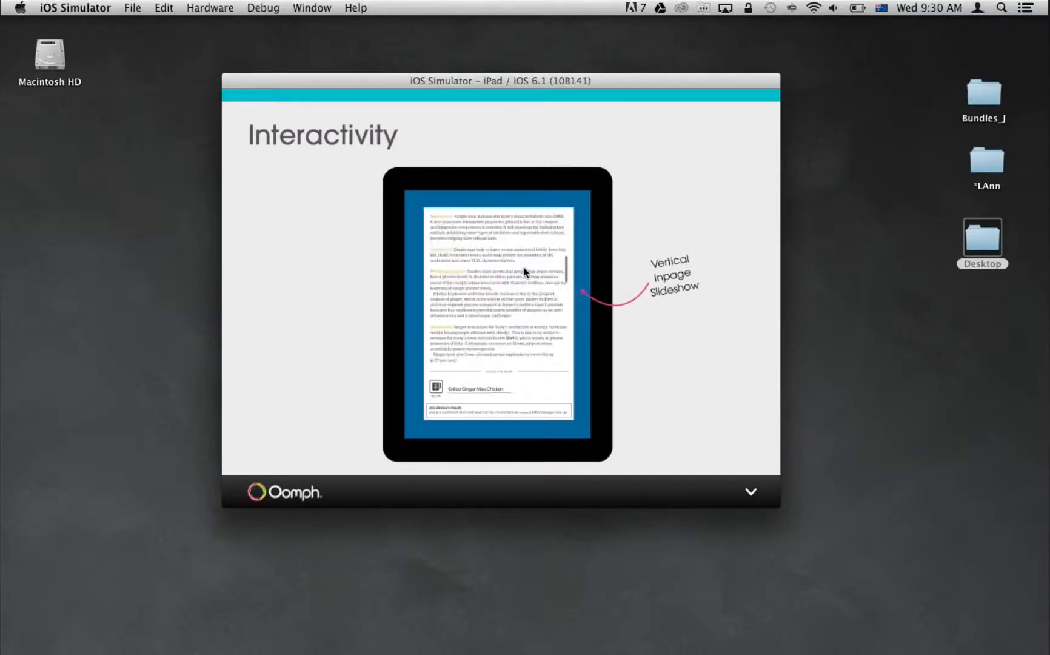
mouse_move(520, 324)
mouse_down()
mouse_move(531, 253)
mouse_move(525, 345)
mouse_move(532, 313)
mouse_up()
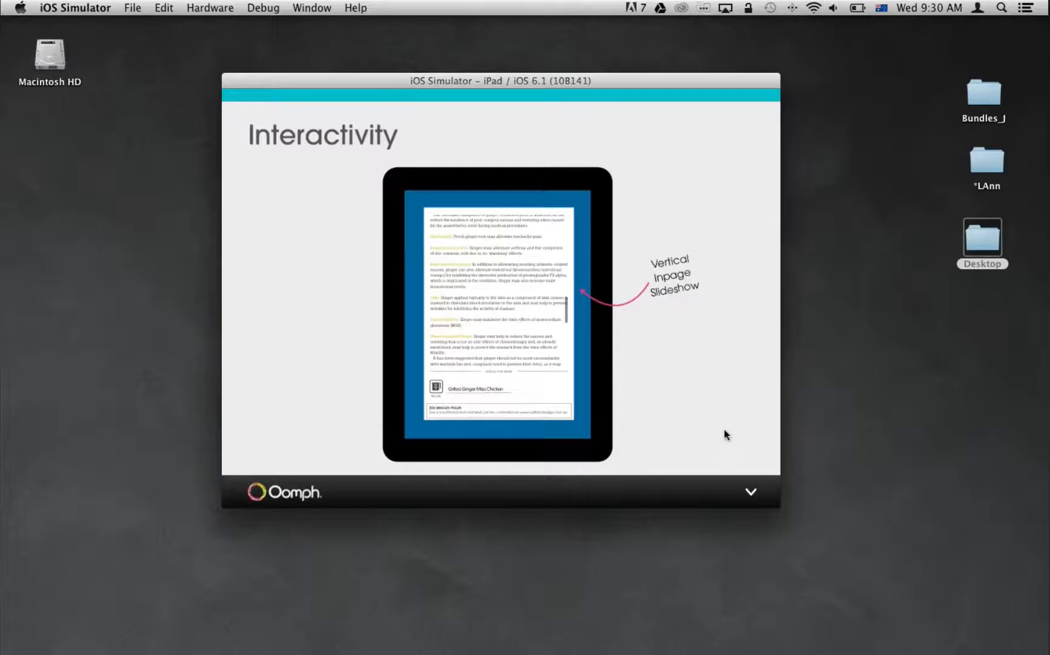
Compare the vertical slideshow demo with the slides on its VIPS1 hyperlink and the 10-Ginger folder structure.
drag(723, 428, 742, 224)
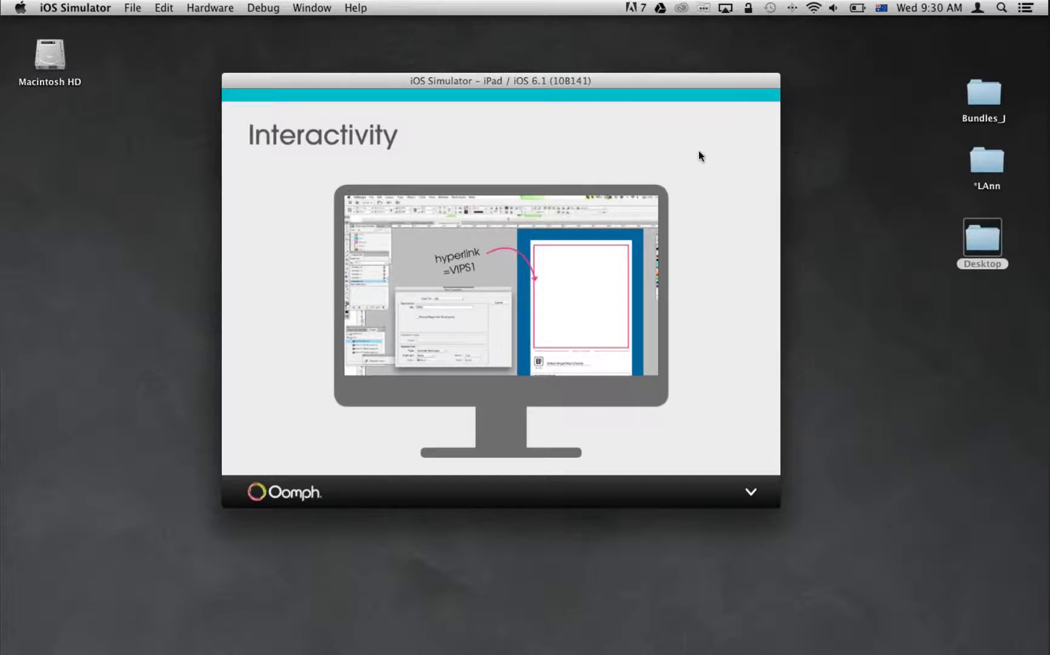
drag(699, 151, 615, 329)
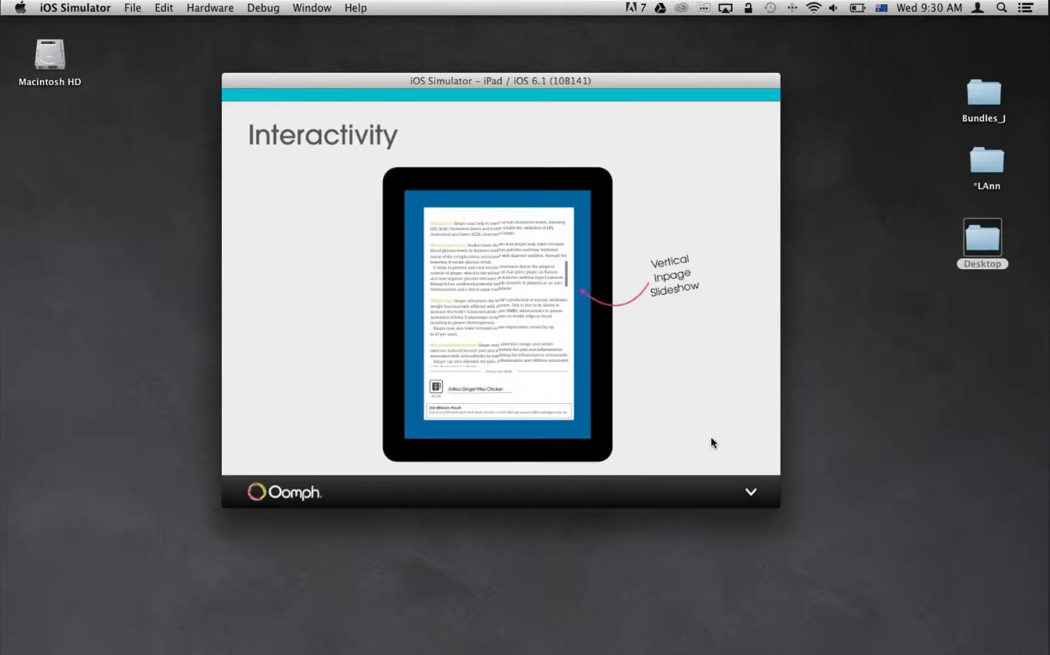
drag(711, 436, 725, 284)
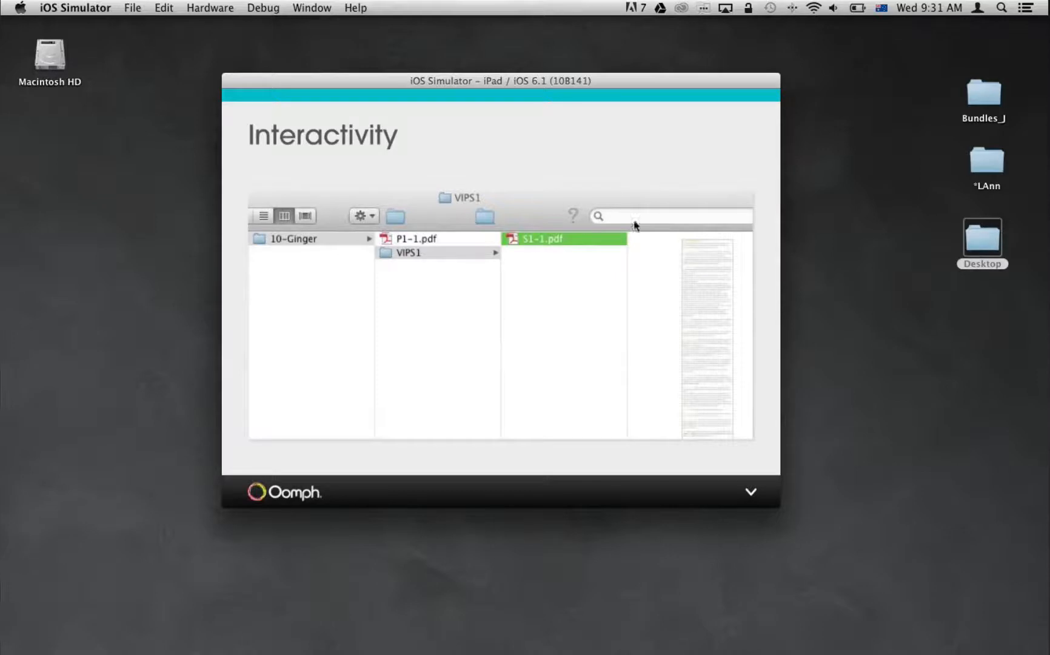
scroll(635, 243, up, 1)
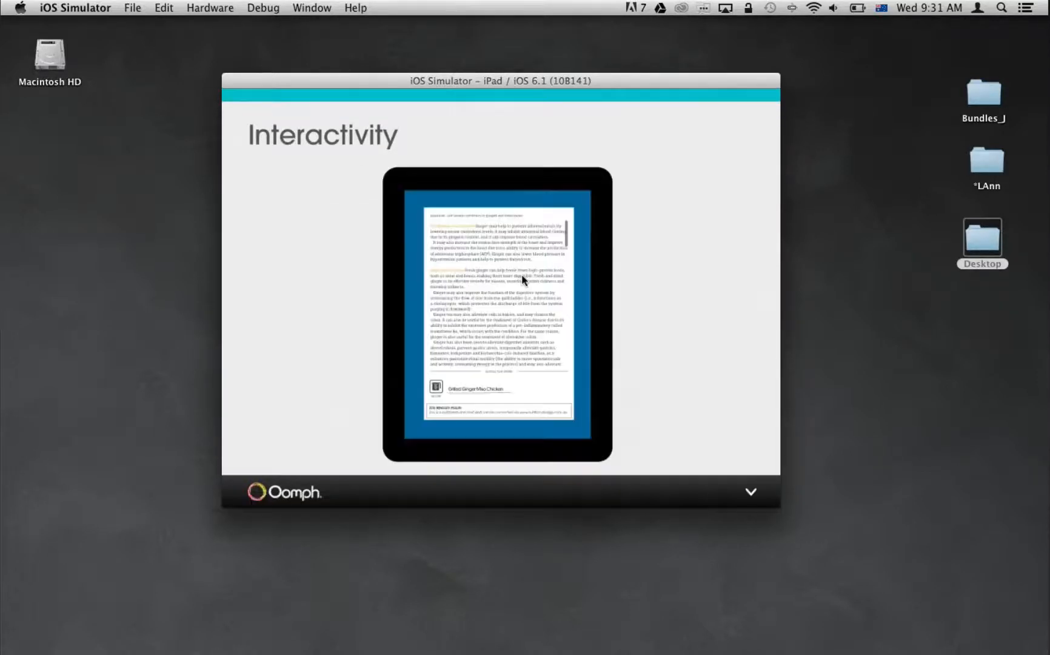
scroll(716, 328, down, 2)
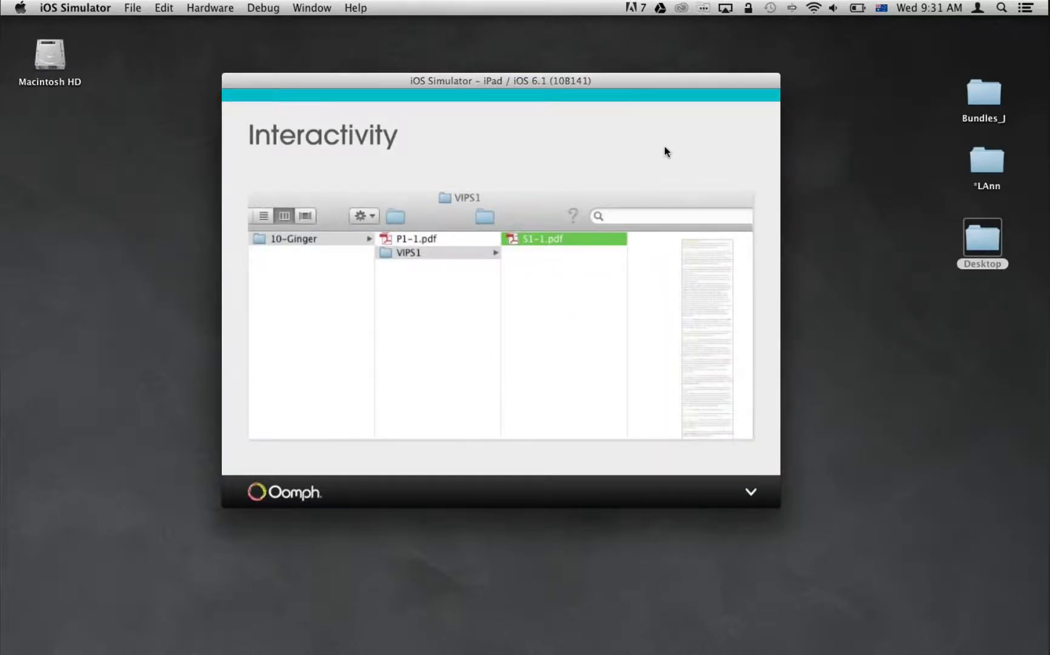
Examine how the VIPS1 hyperlink slide corresponds to the VIPS1 folder holding S1-1.pdf.
drag(664, 151, 704, 410)
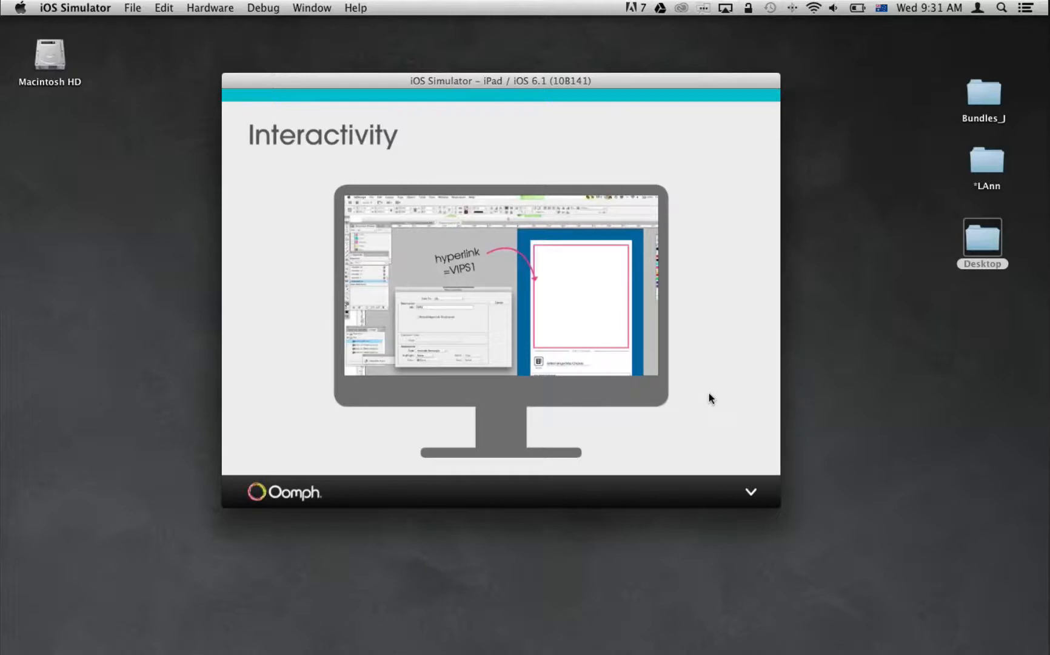
drag(709, 393, 452, 237)
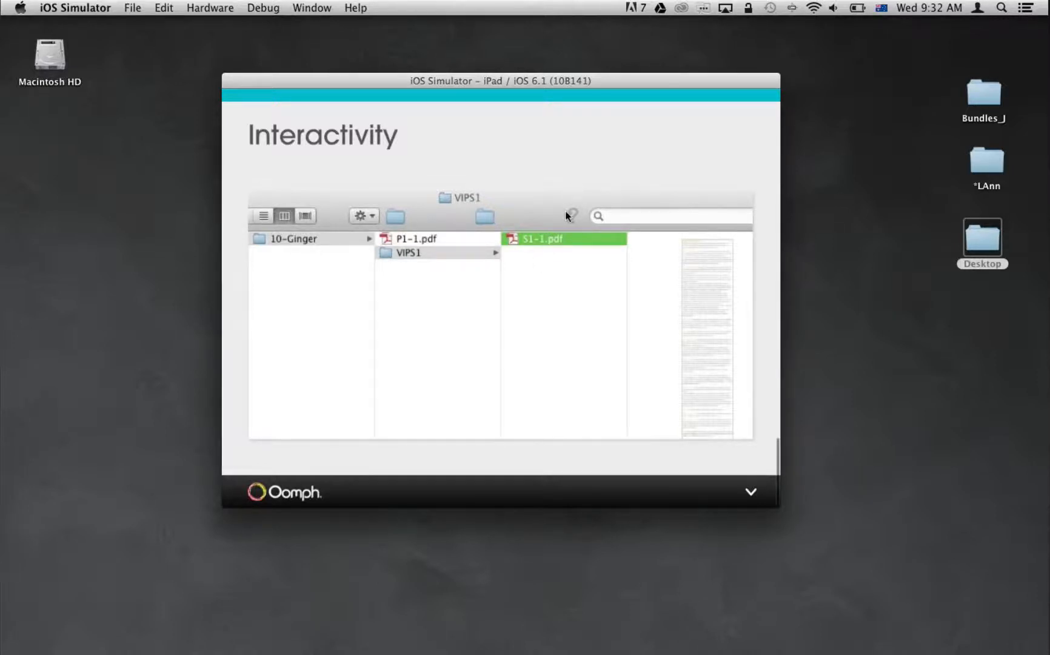
drag(566, 216, 646, 274)
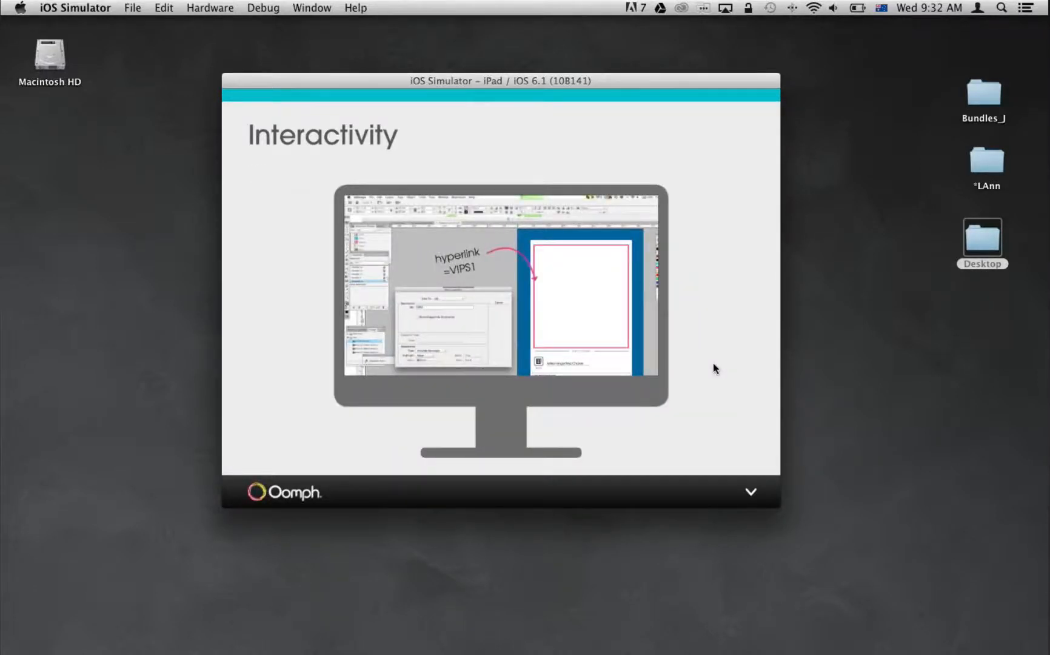
drag(713, 363, 561, 320)
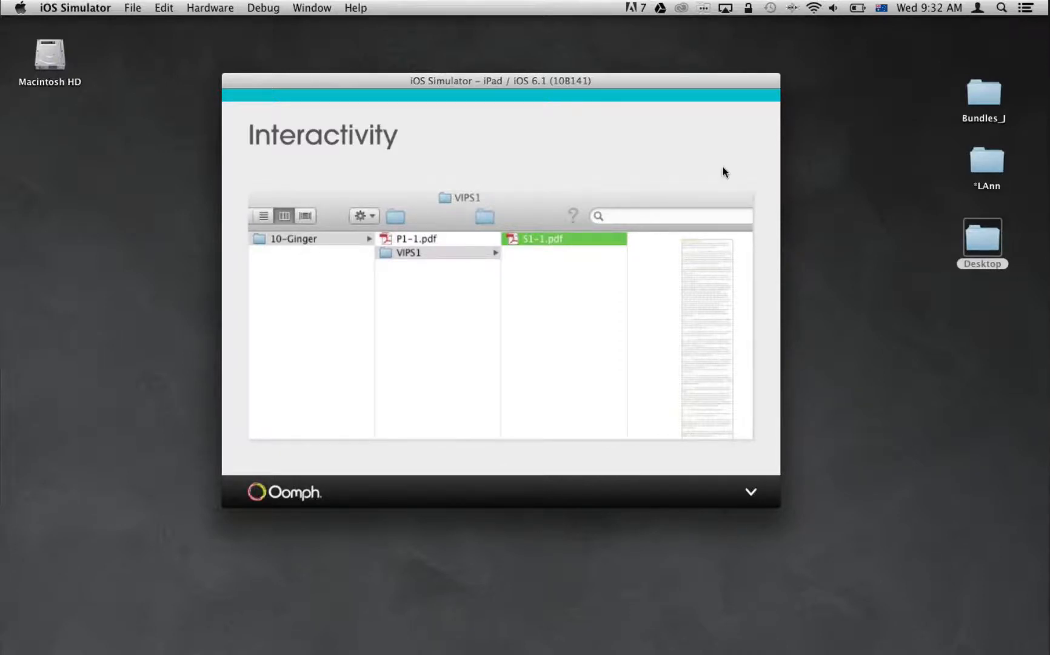
Move on to landscape page L1-1 of the page types article and rotate the simulated iPad to show portrait page P1-1.
drag(699, 168, 695, 168)
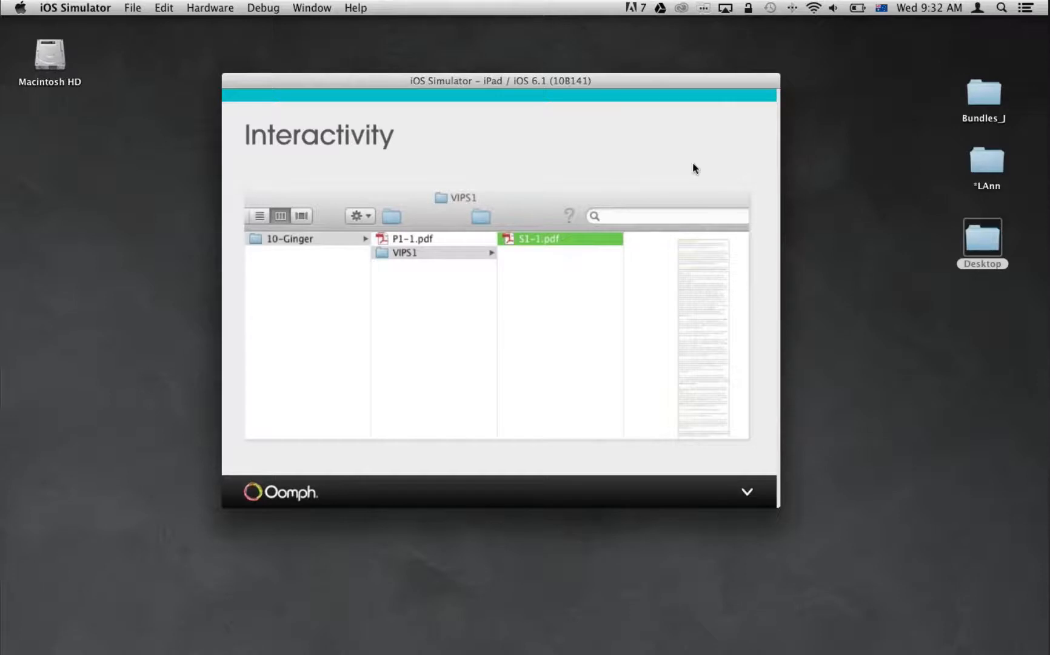
drag(693, 163, 668, 210)
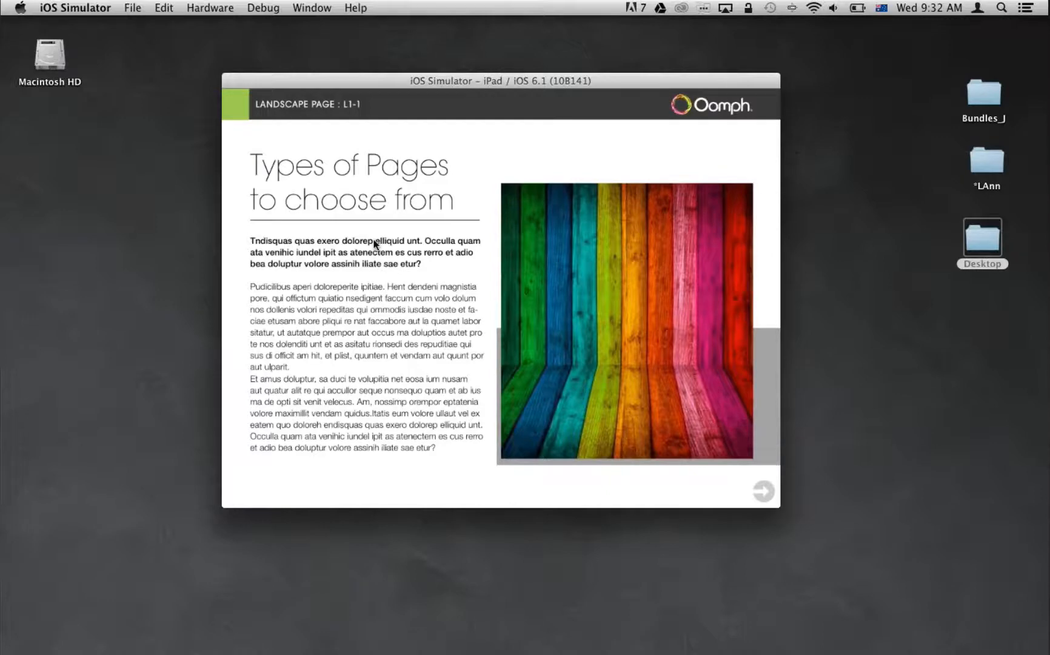
drag(374, 244, 751, 450)
key(super+Right)
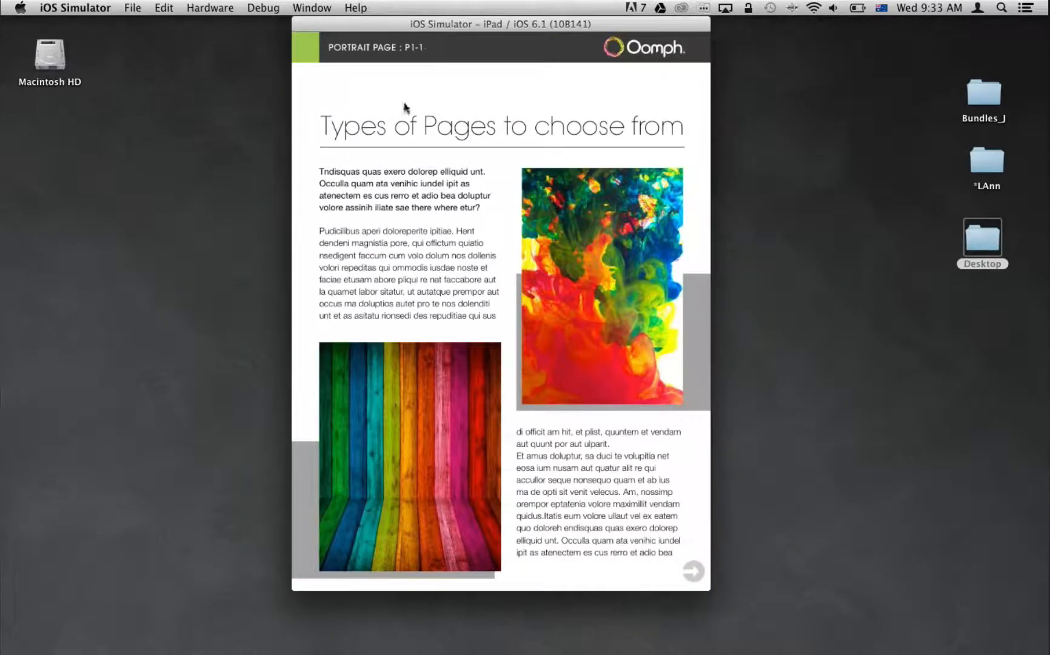
View the Both page B1-1 in landscape orientation and scroll down through it and back up.
key(super+Left)
key(super+Left)
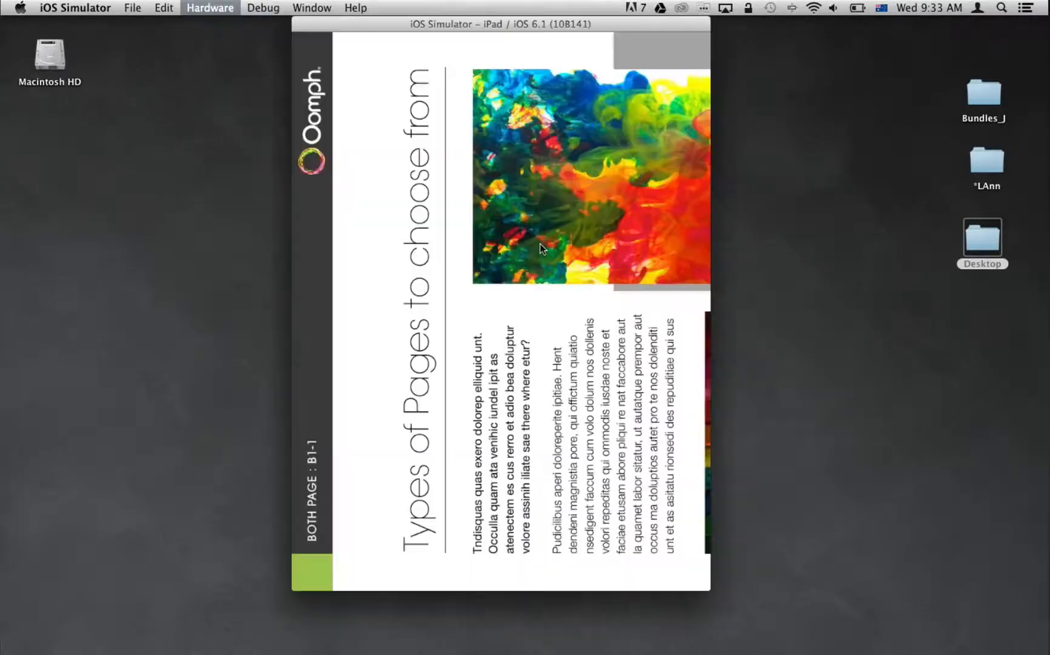
key(super+Left)
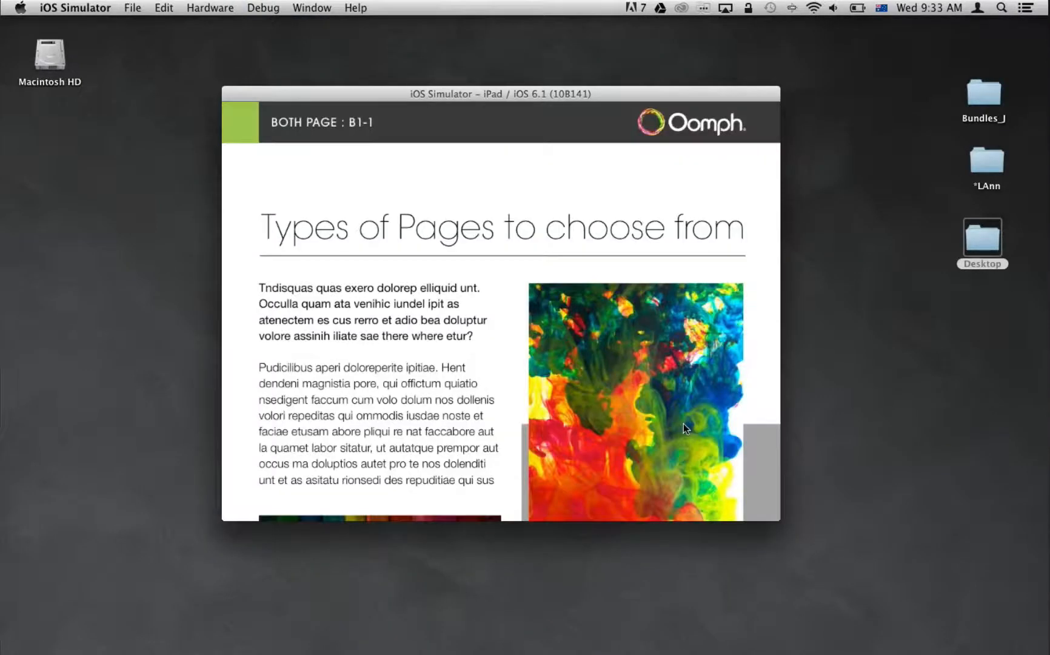
drag(684, 423, 673, 272)
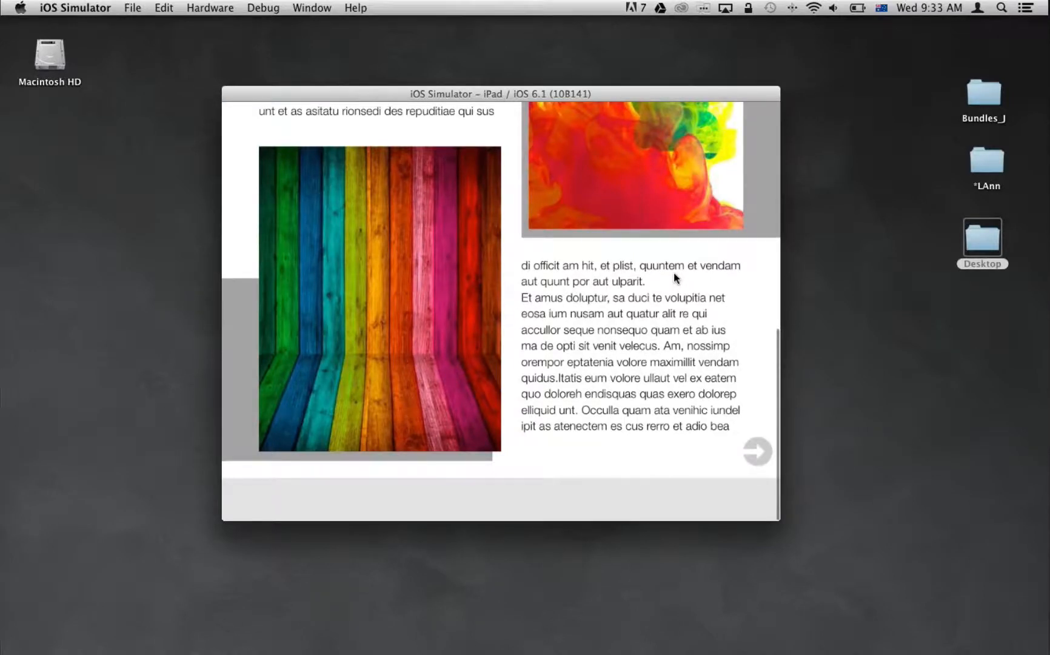
drag(673, 272, 661, 423)
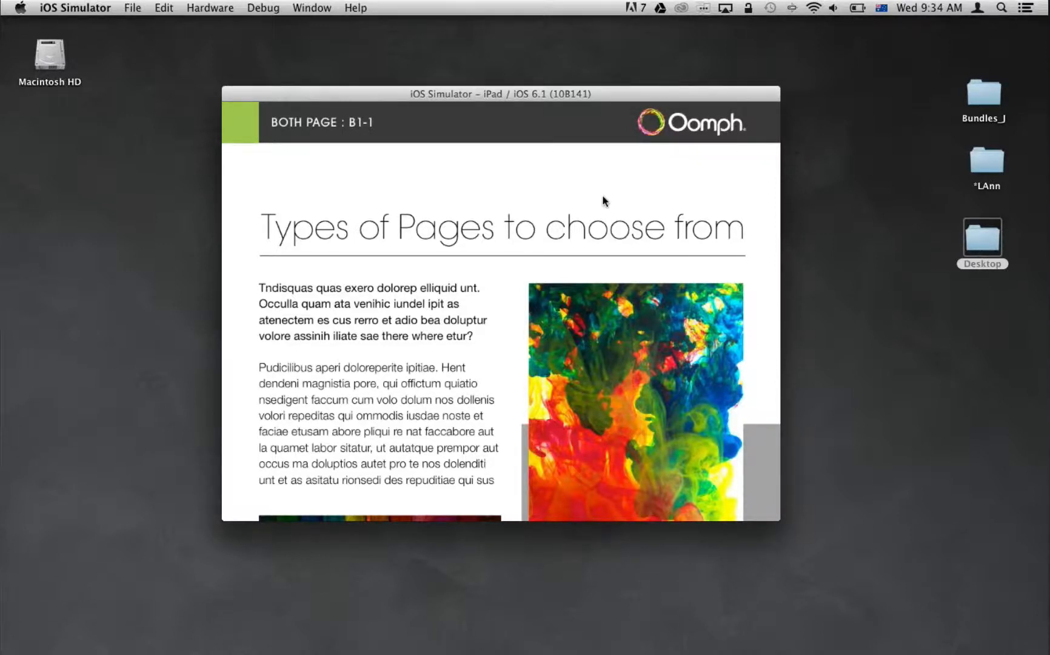
Go to the snap pages example in portrait and page from P1-1 to P2-1 to examine the snapping.
drag(604, 201, 520, 203)
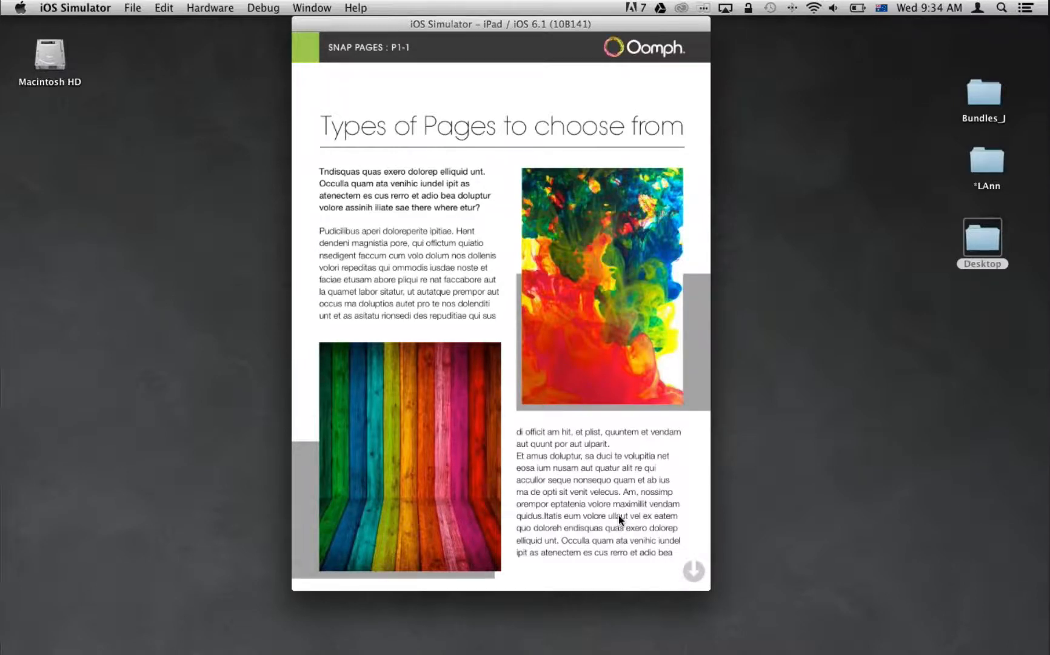
drag(621, 519, 623, 501)
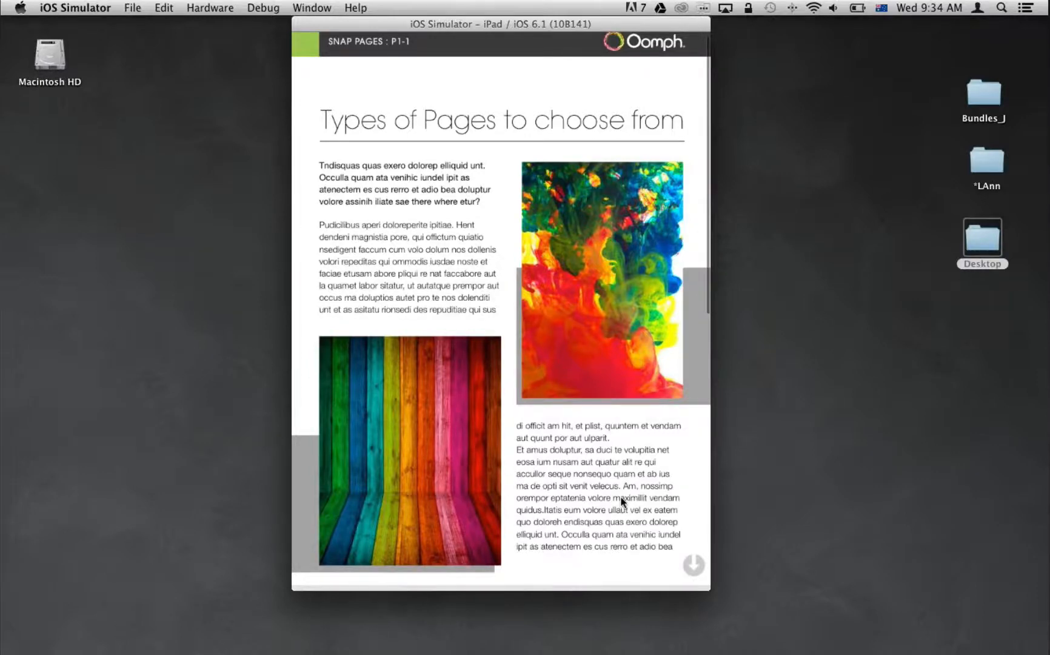
drag(622, 501, 634, 179)
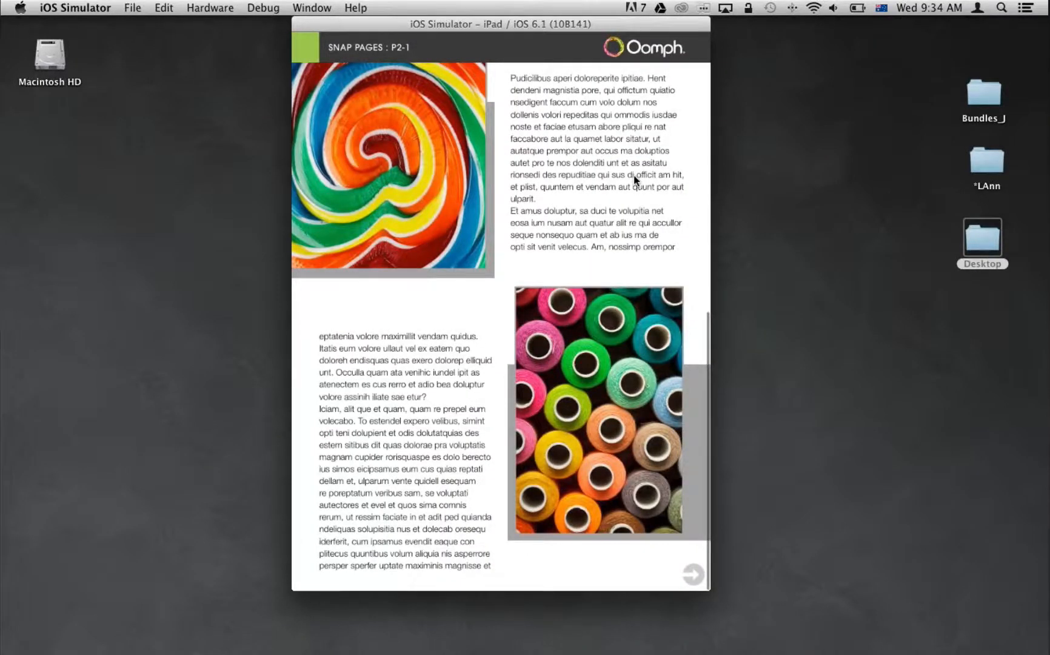
drag(633, 176, 644, 249)
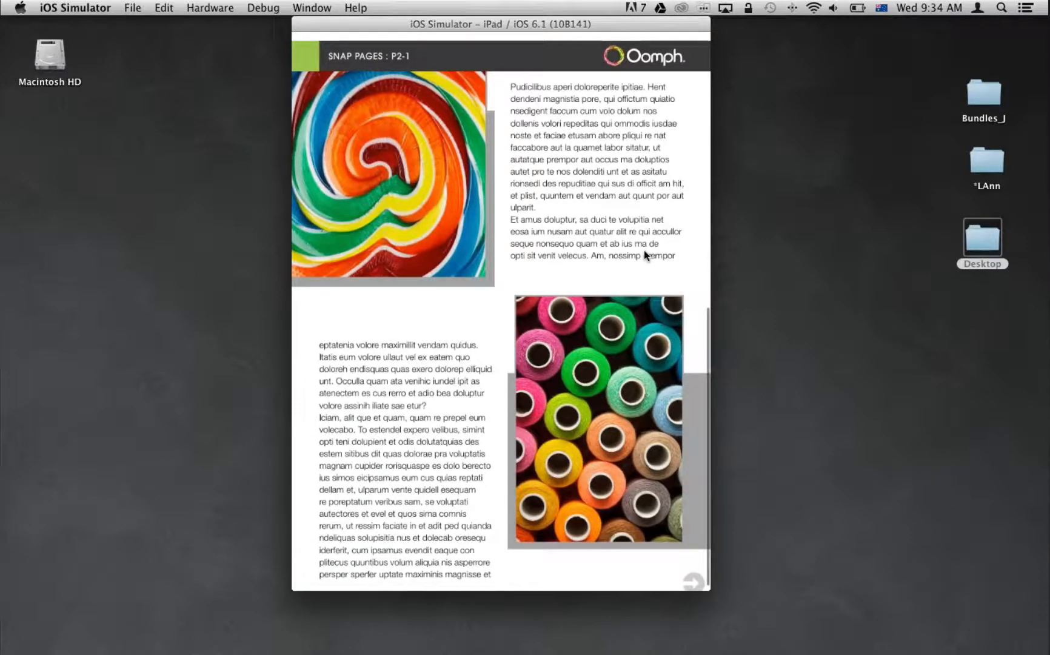
Scroll through the tall page example and compare it with the snap pages layout.
drag(643, 250, 644, 326)
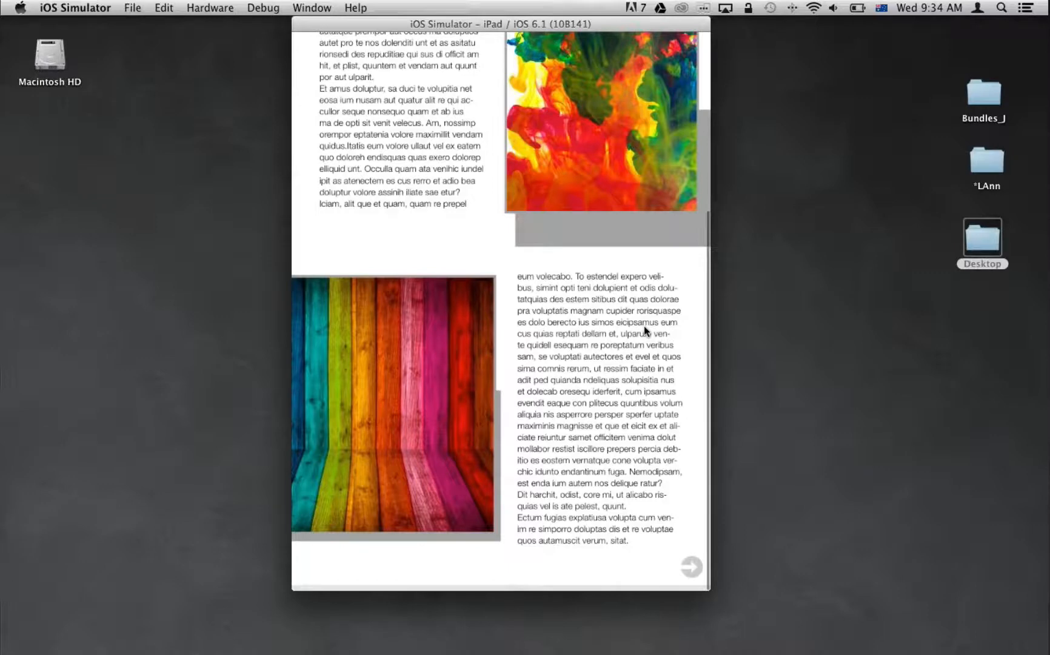
drag(644, 328, 619, 454)
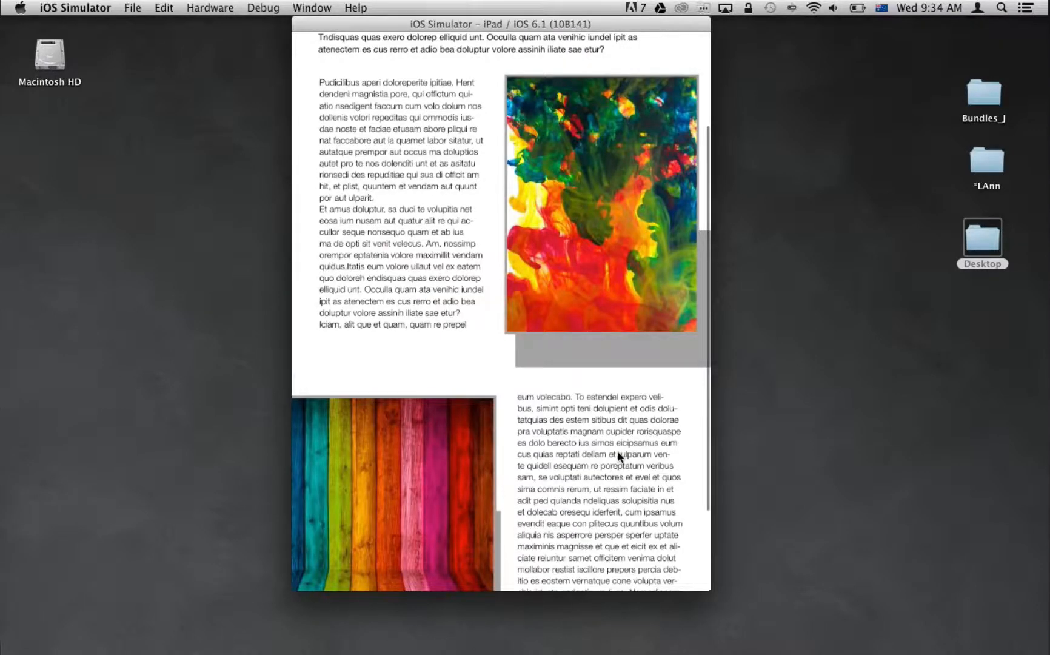
drag(618, 452, 626, 525)
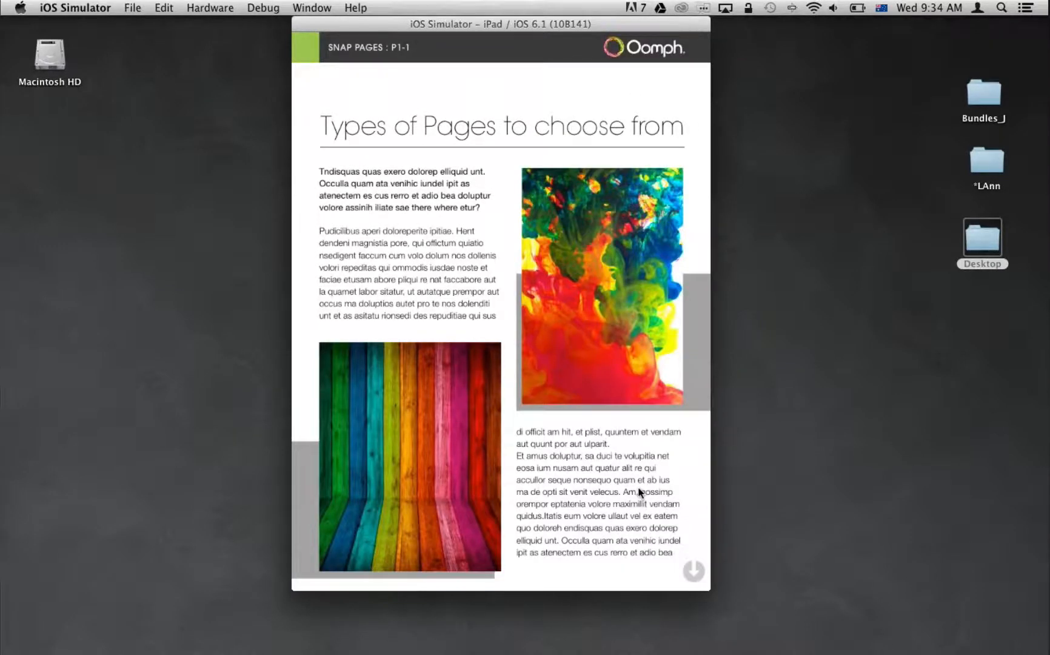
drag(639, 493, 626, 488)
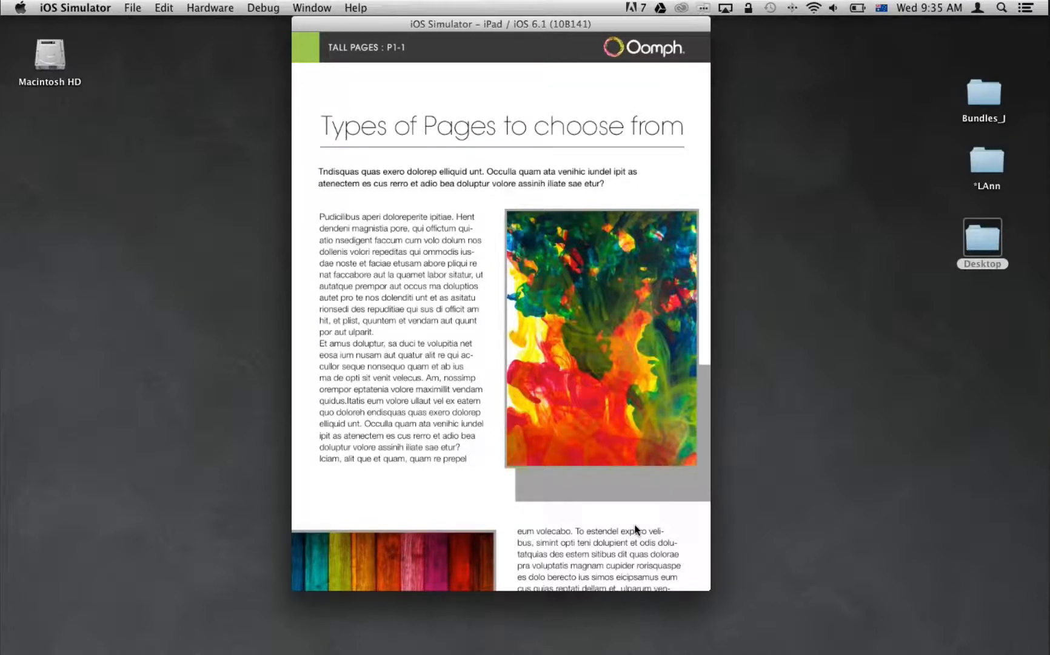
Examine the animated layers portrait page P1-1 and continue to the pages that follow it.
drag(636, 529, 622, 527)
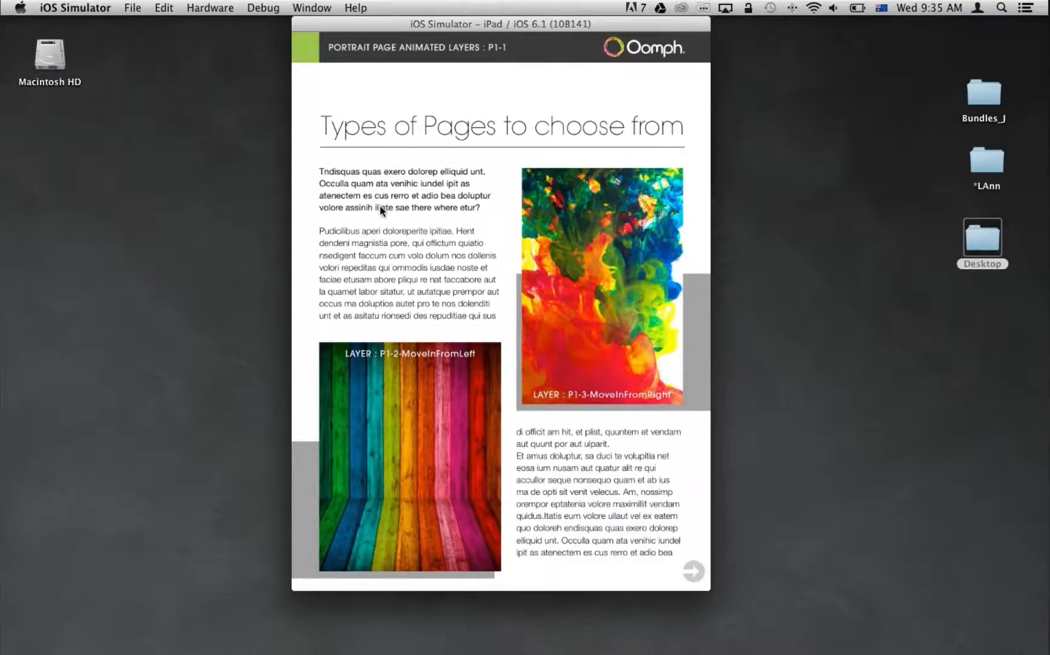
drag(380, 206, 418, 213)
drag(658, 449, 651, 450)
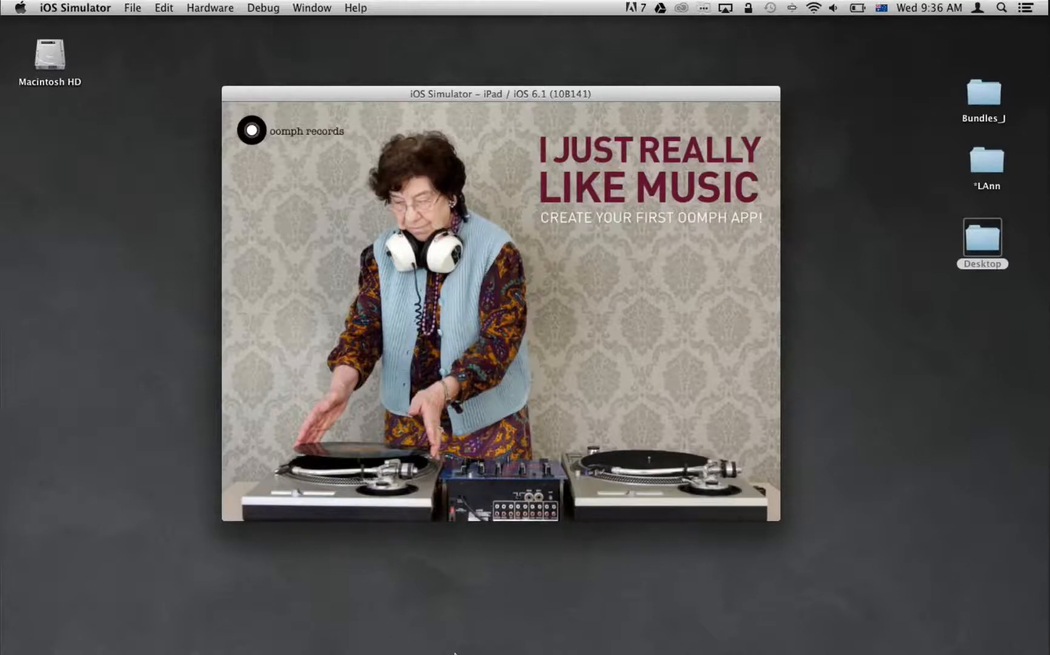
Return to the snap pages example and switch to Adobe InDesign CC.
mouse_move(455, 653)
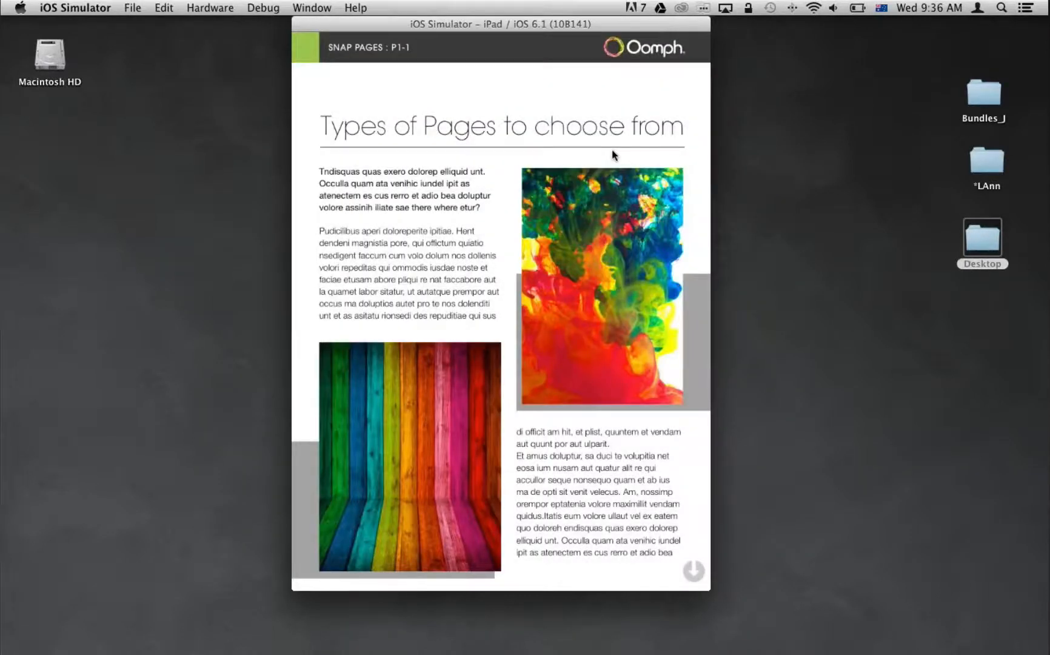
mouse_move(588, 622)
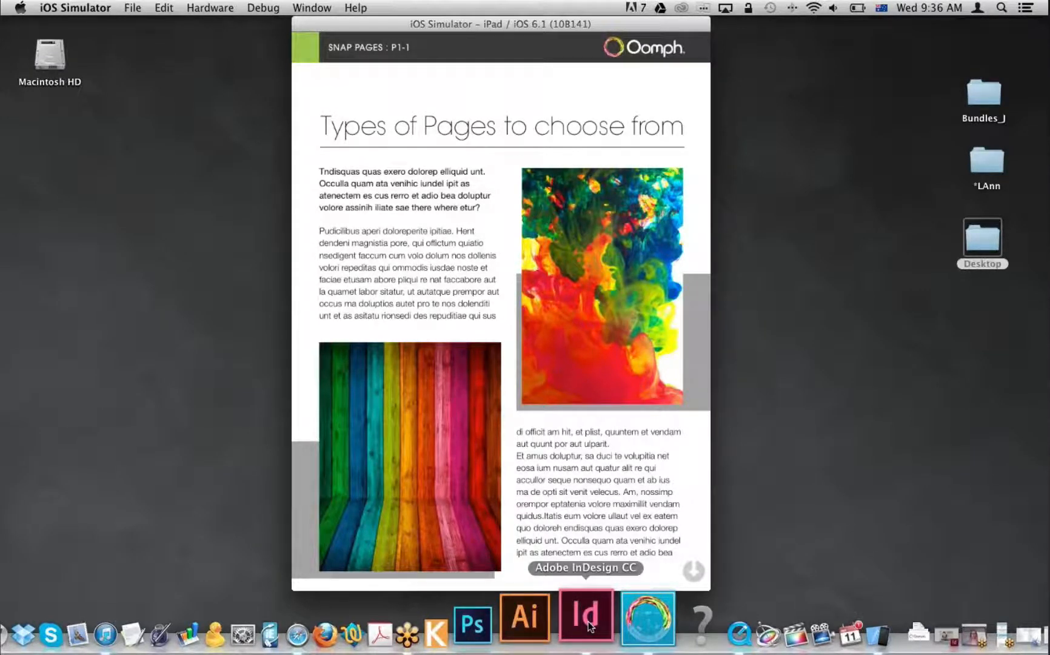
click(586, 616)
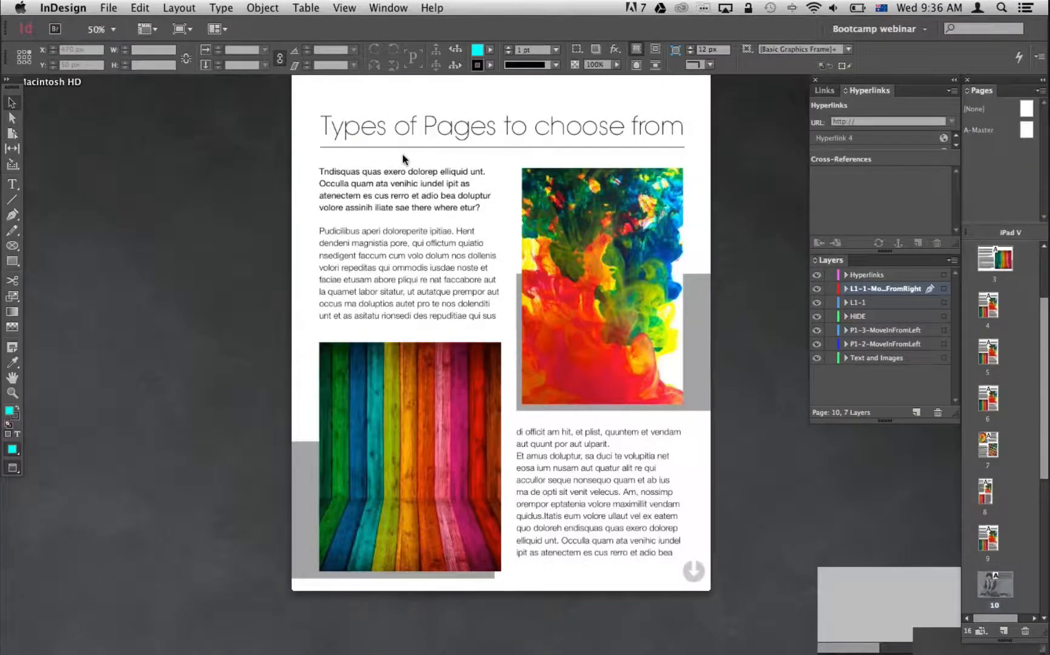
Start a new document with Digital Publishing intent, with facing pages and the primary text frame turned off.
key(super+n)
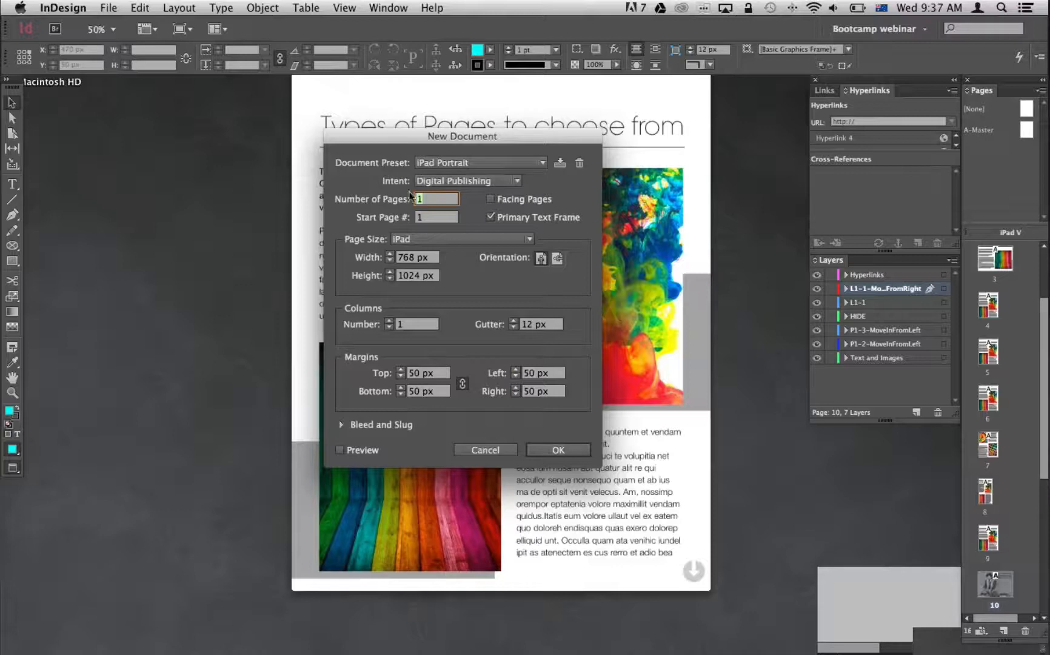
click(519, 180)
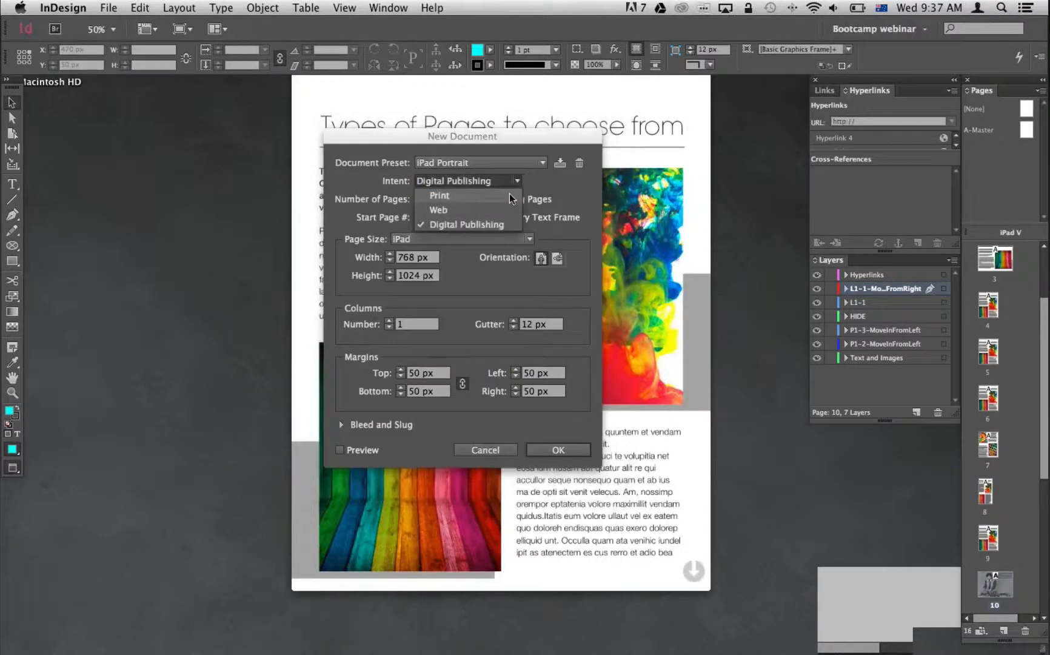
click(509, 194)
click(540, 164)
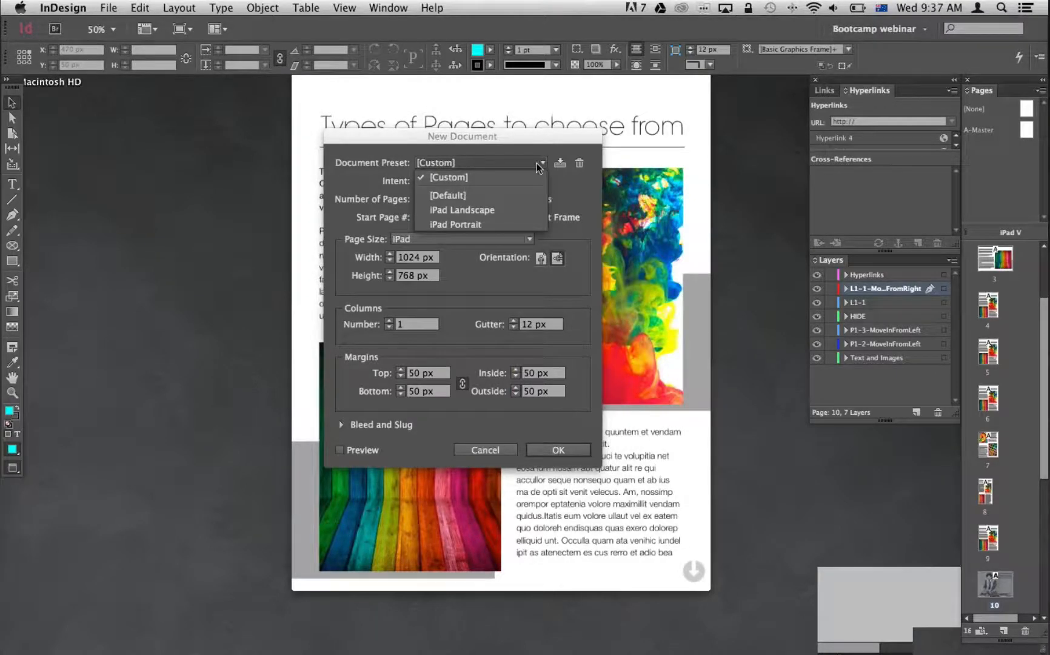
click(583, 192)
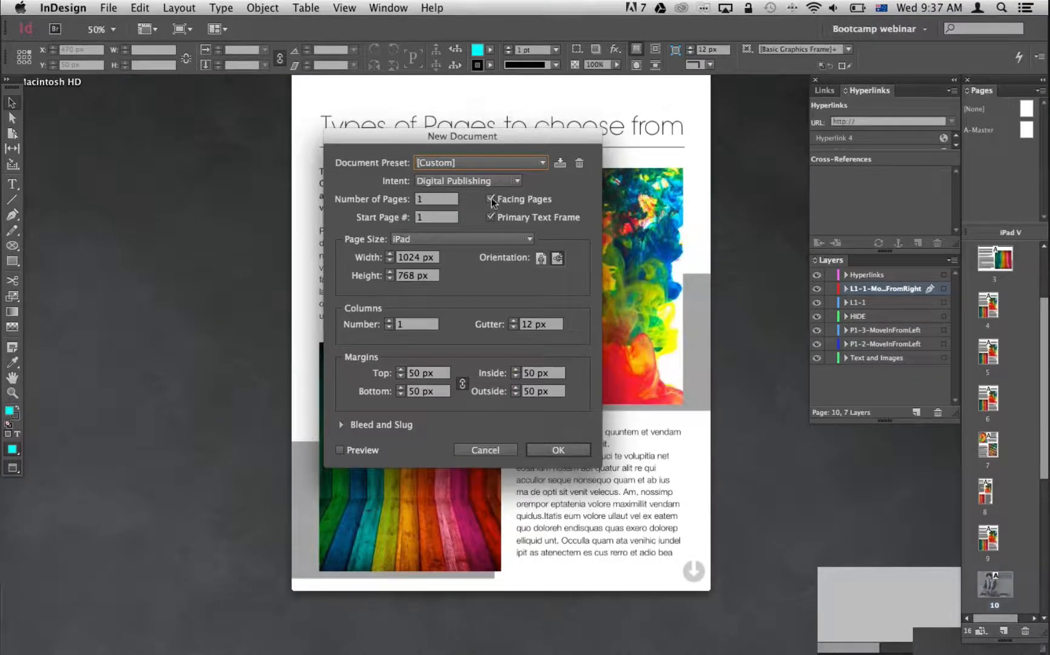
click(489, 200)
click(490, 217)
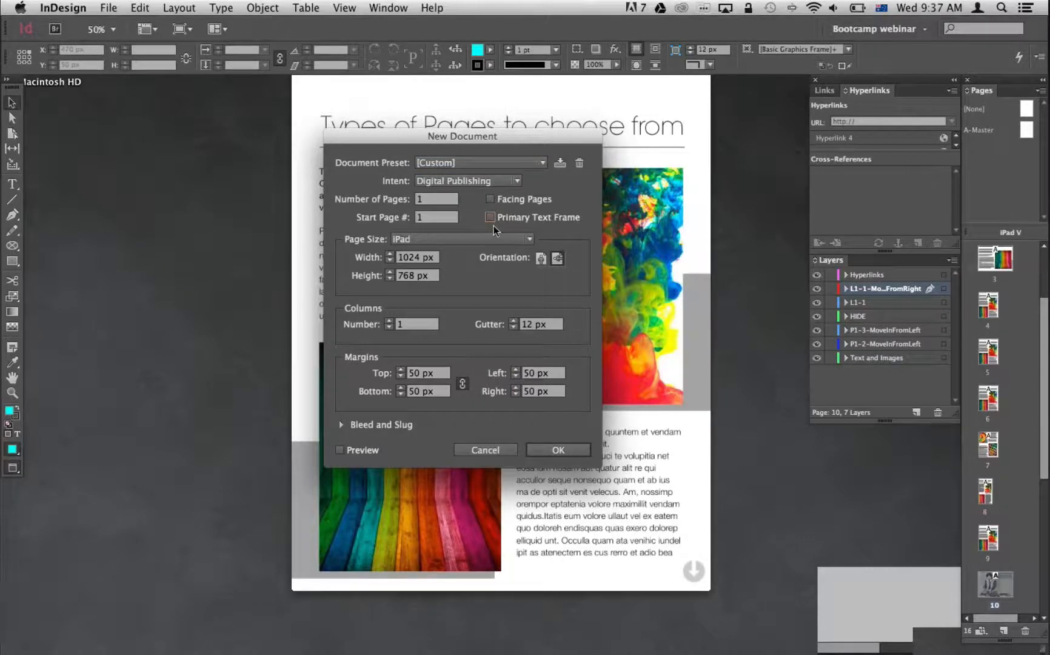
Set the new document's page size to iPad in portrait orientation, review the dimensions and discard the document setup.
click(439, 238)
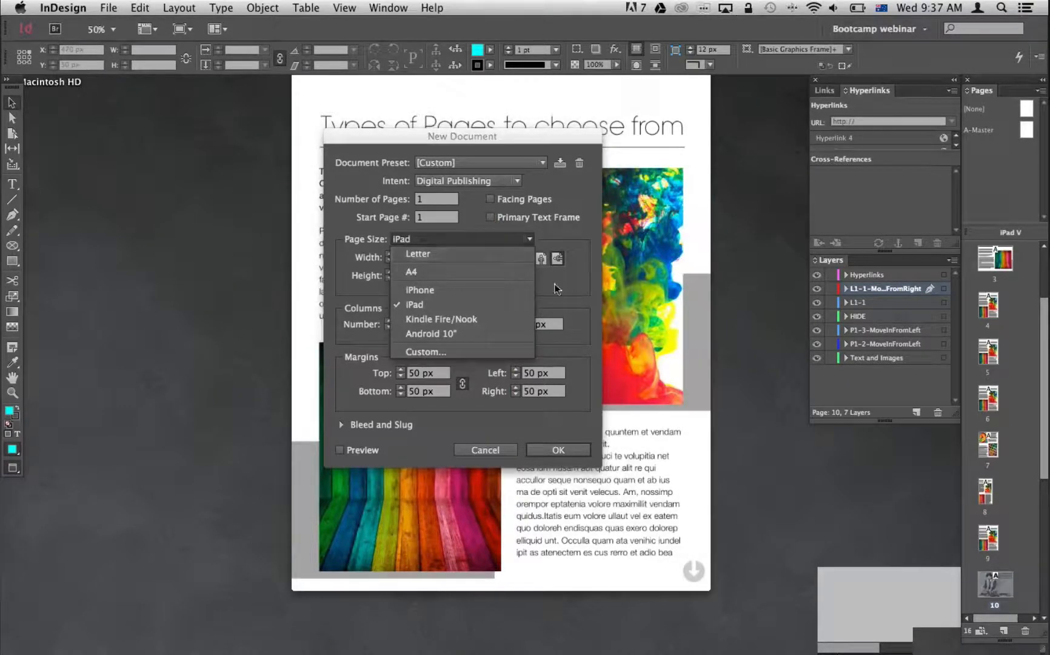
click(515, 305)
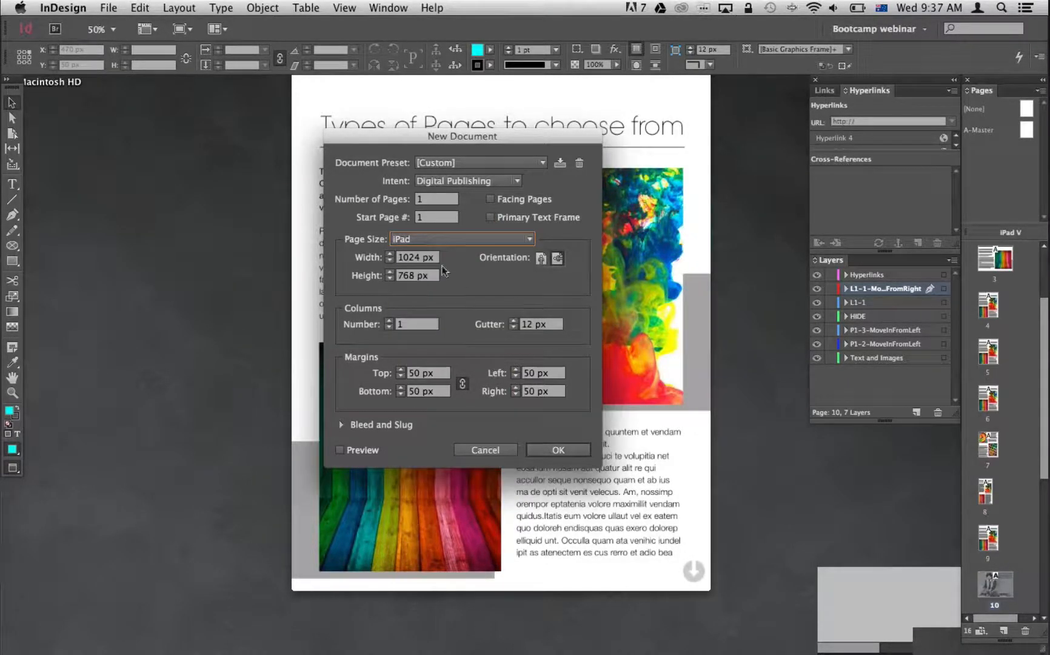
key(Tab)
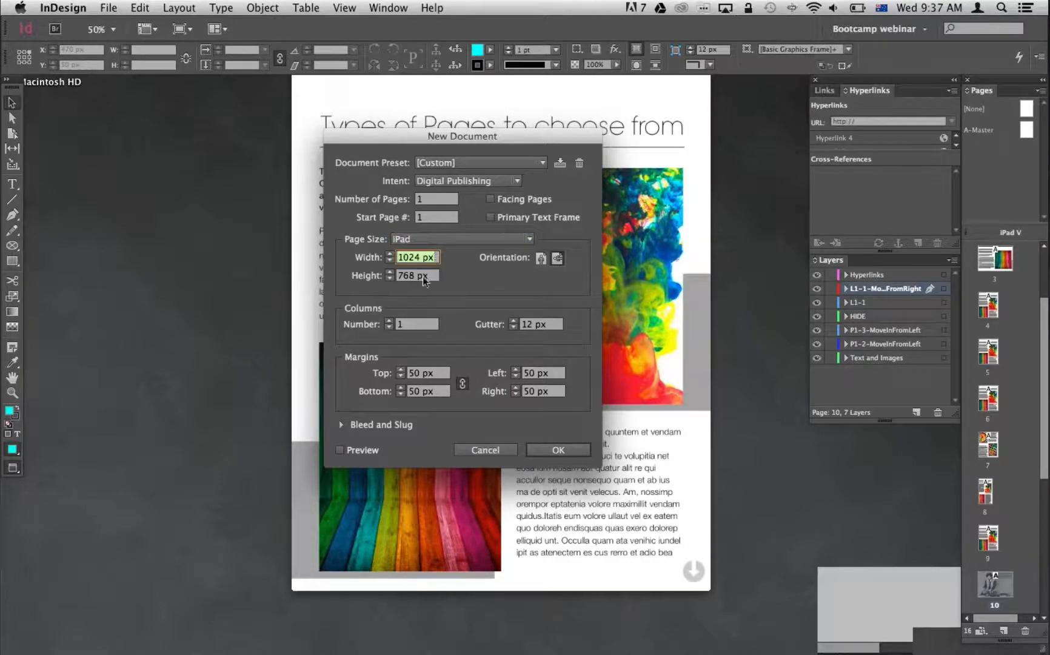
key(Tab)
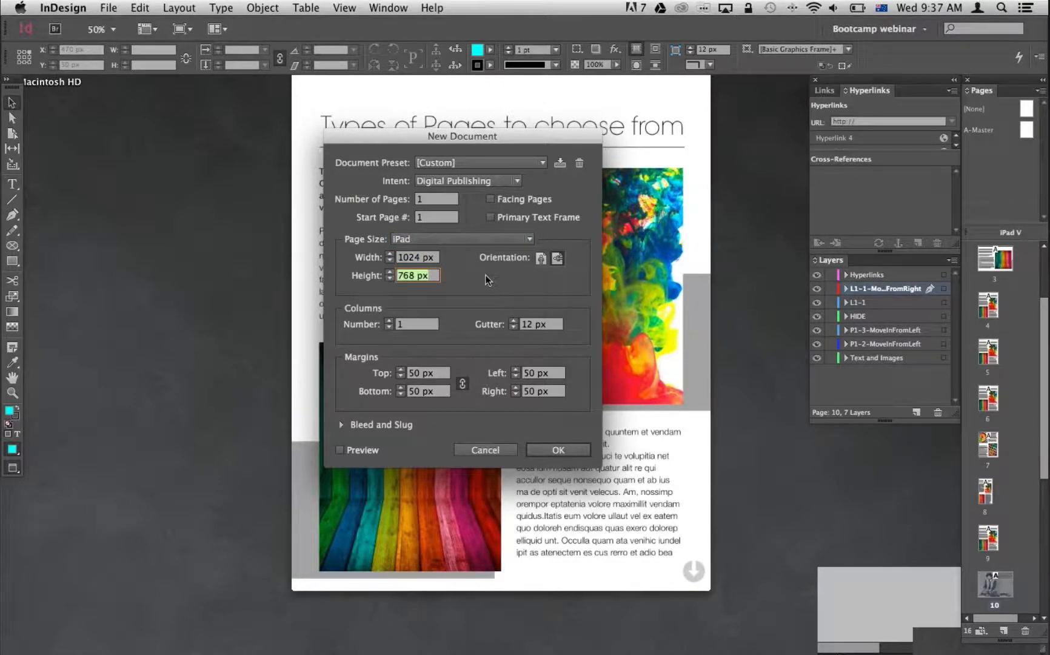
click(542, 260)
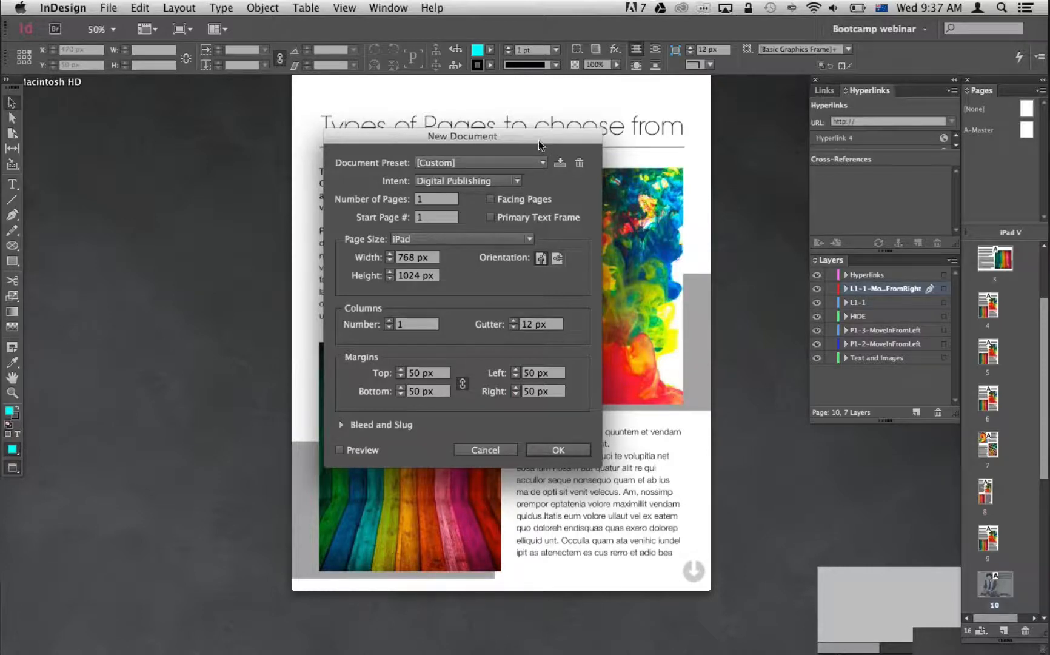
drag(539, 141, 544, 111)
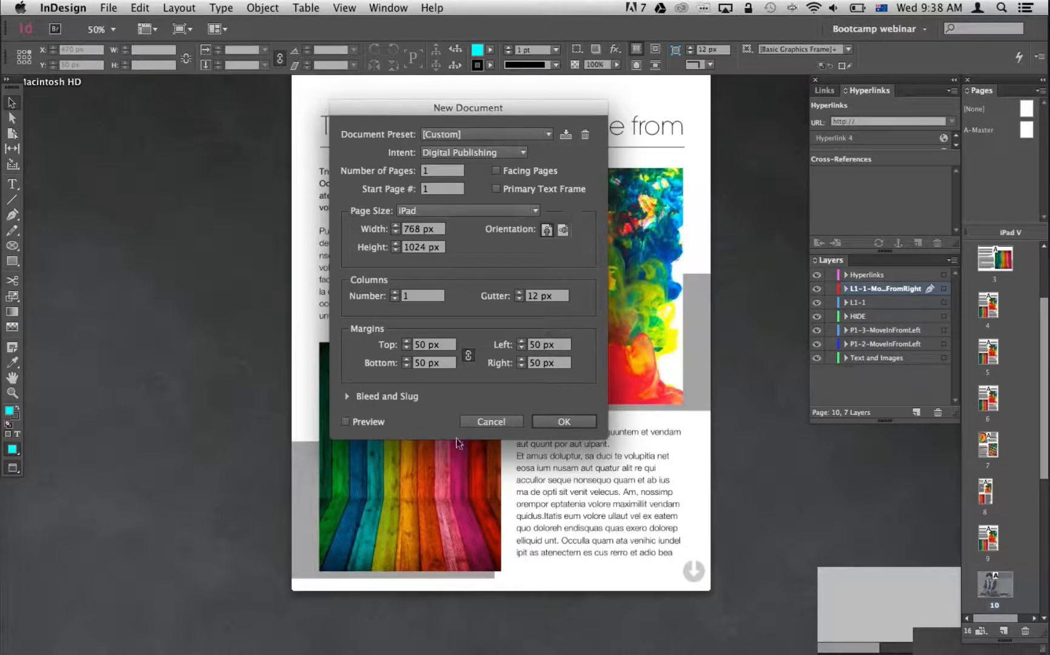
click(491, 420)
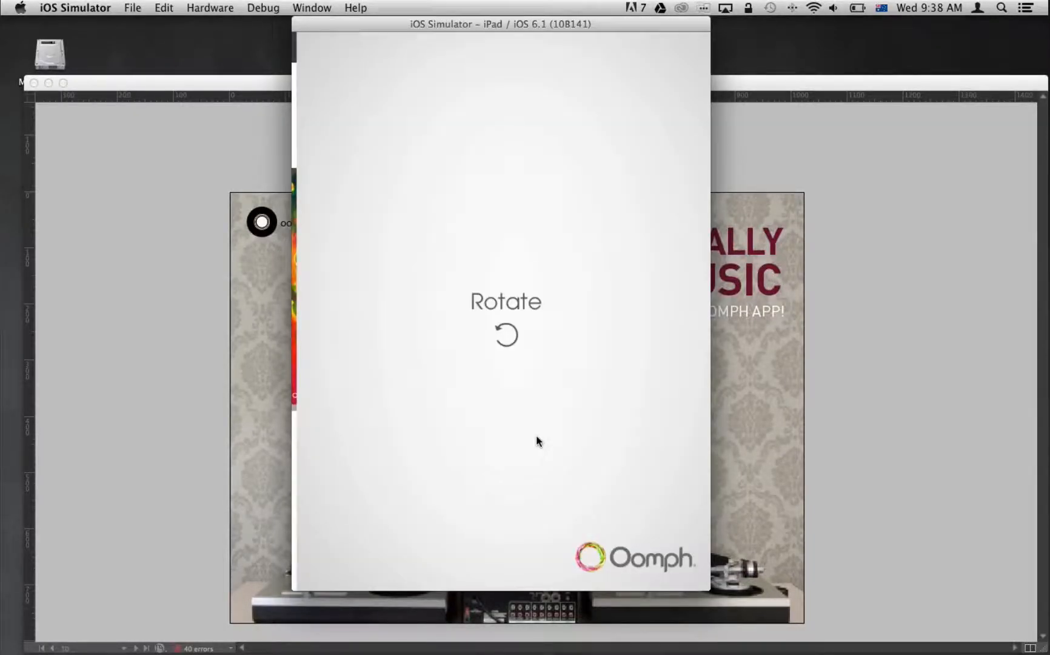
Rotate the simulated iPad to landscape and page from the cover through Contents to One to Watch.
key(super+Left)
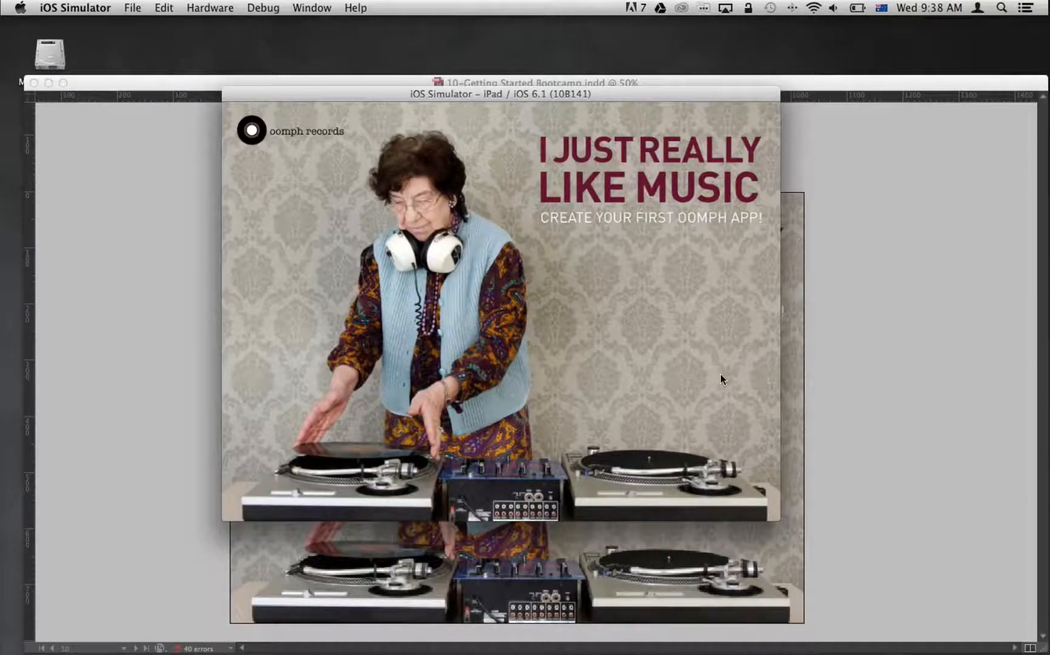
drag(720, 374, 370, 287)
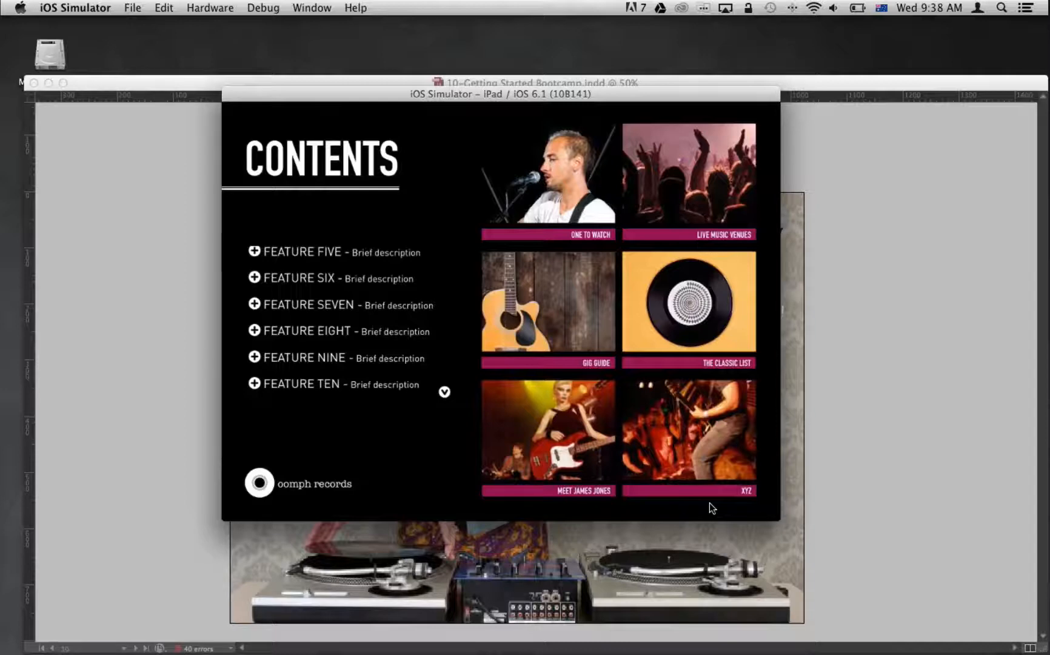
drag(712, 508, 675, 506)
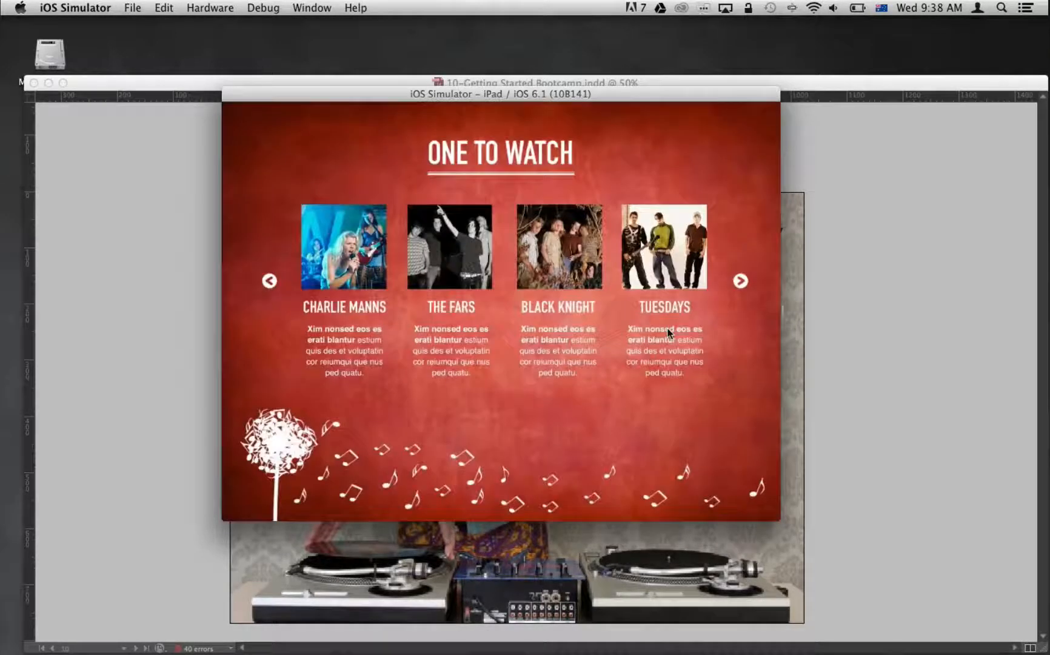
drag(668, 332, 655, 478)
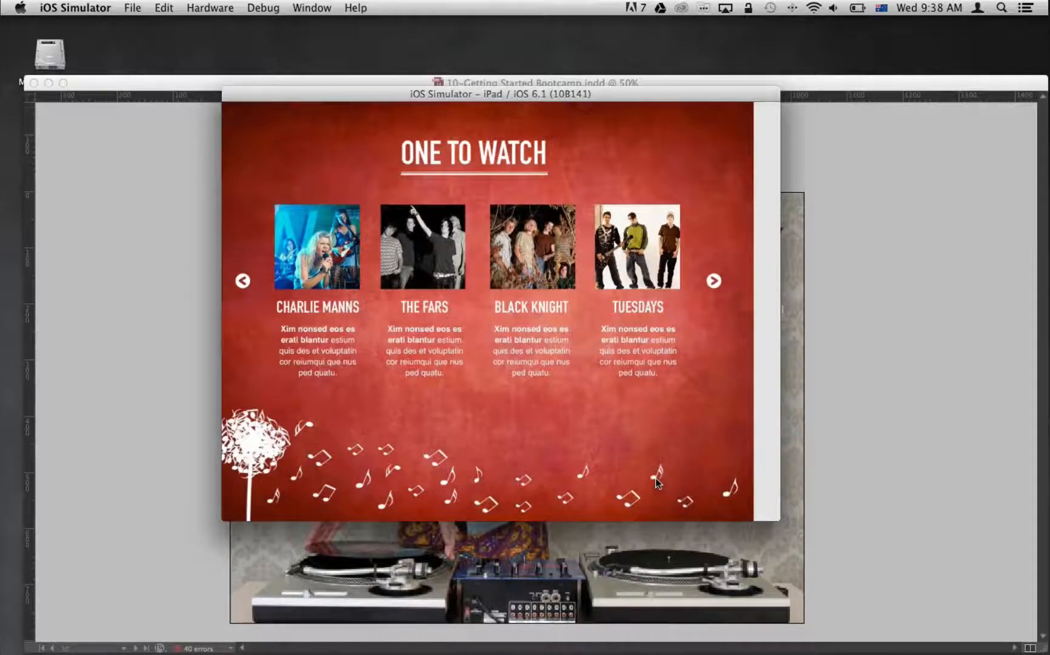
Switch to InDesign, show the frame edges on the cover page and group the three title text frames.
click(839, 466)
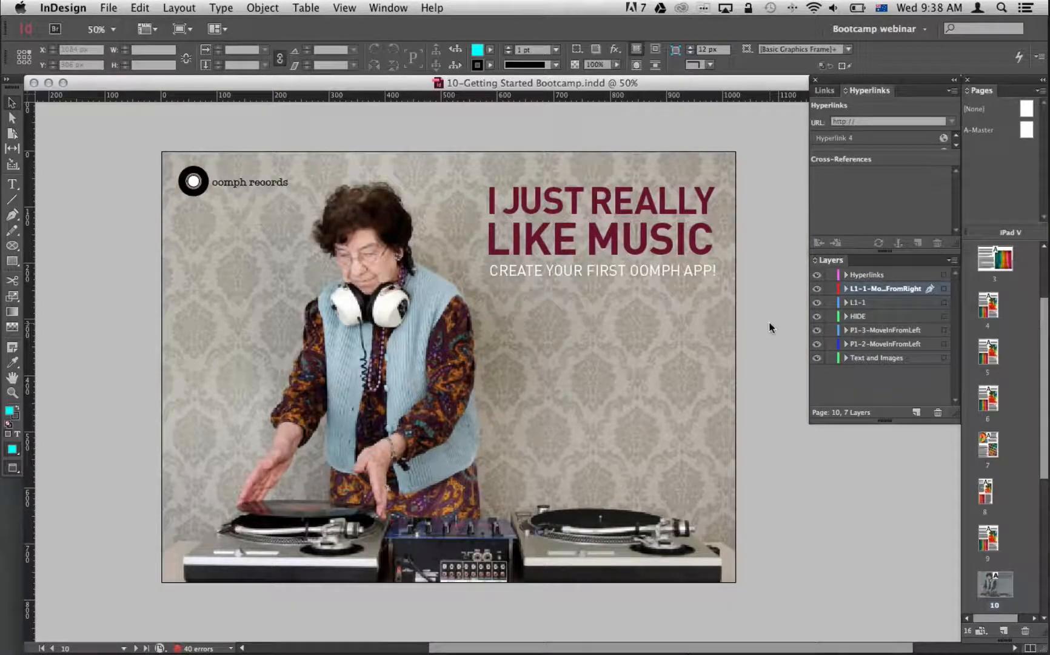
key(w)
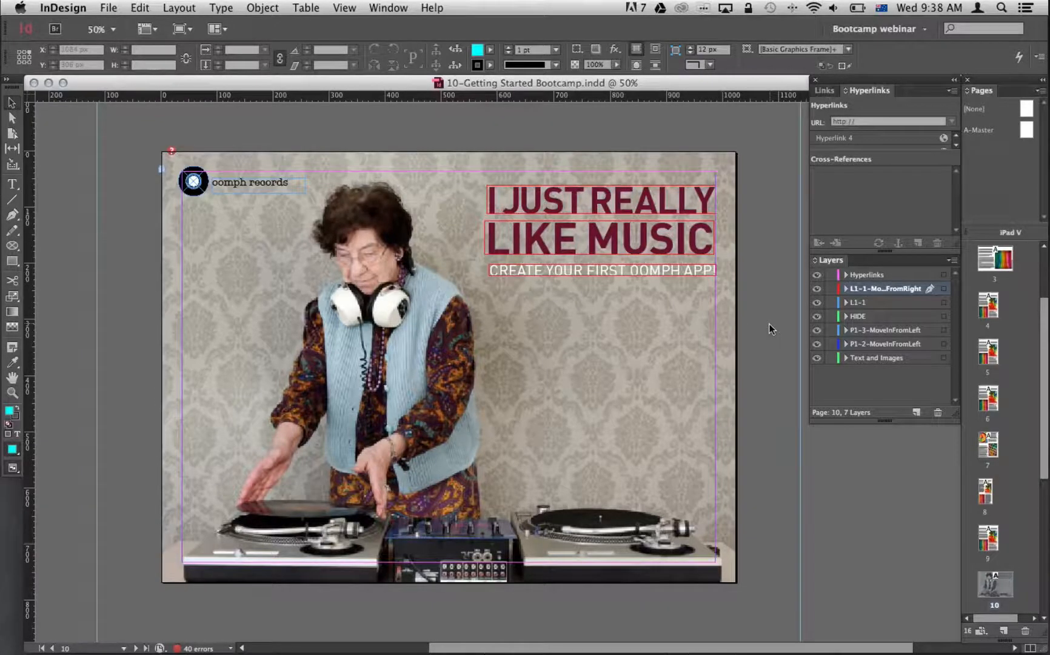
click(699, 203)
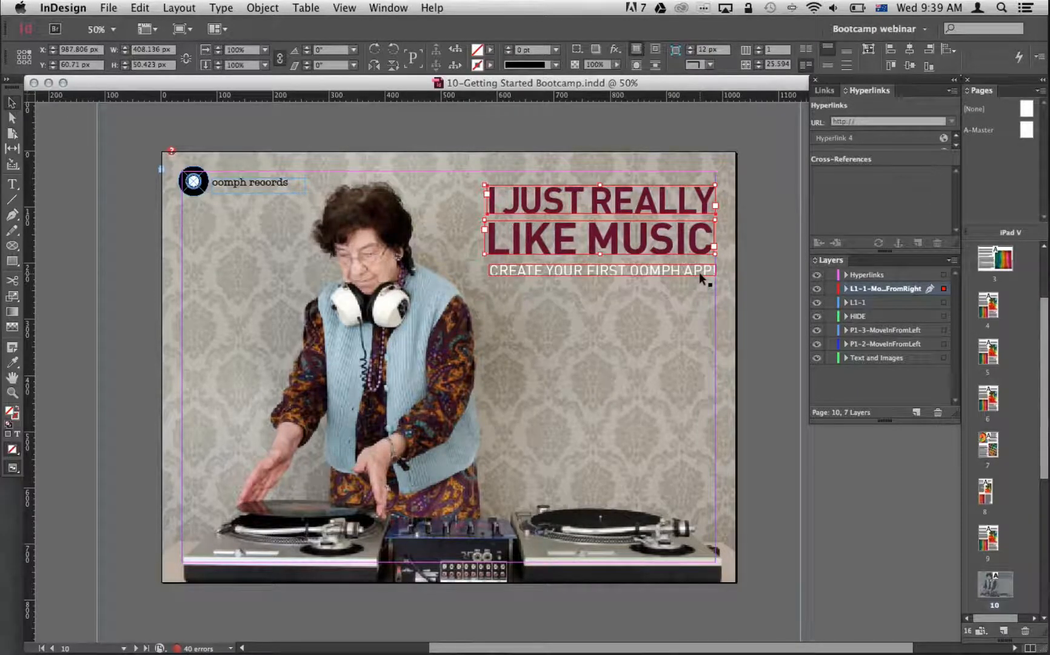
click(775, 405)
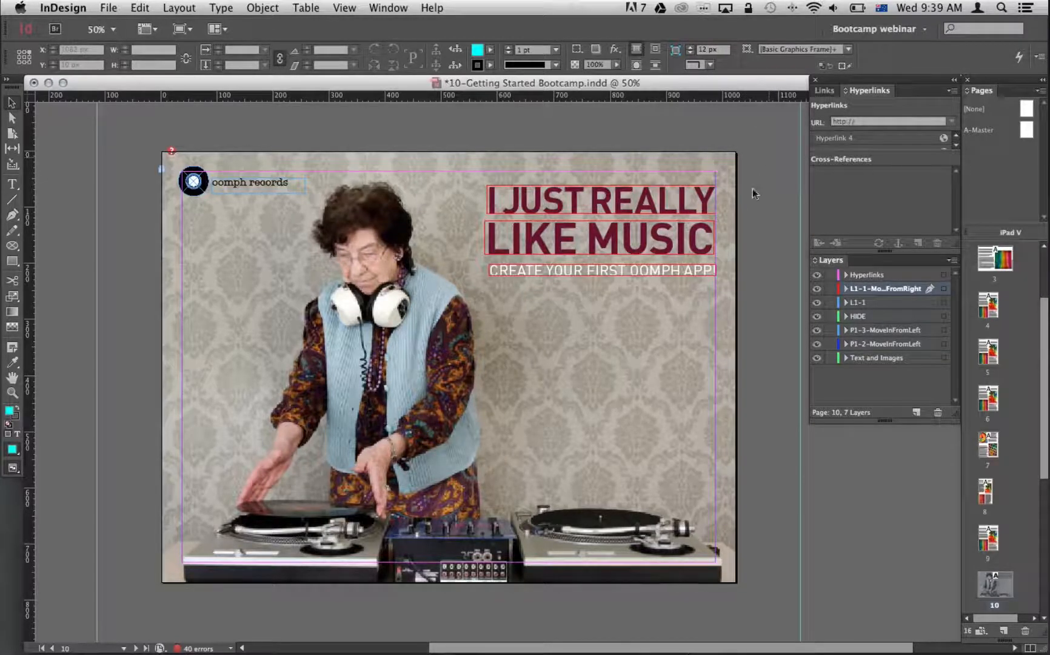
click(690, 208)
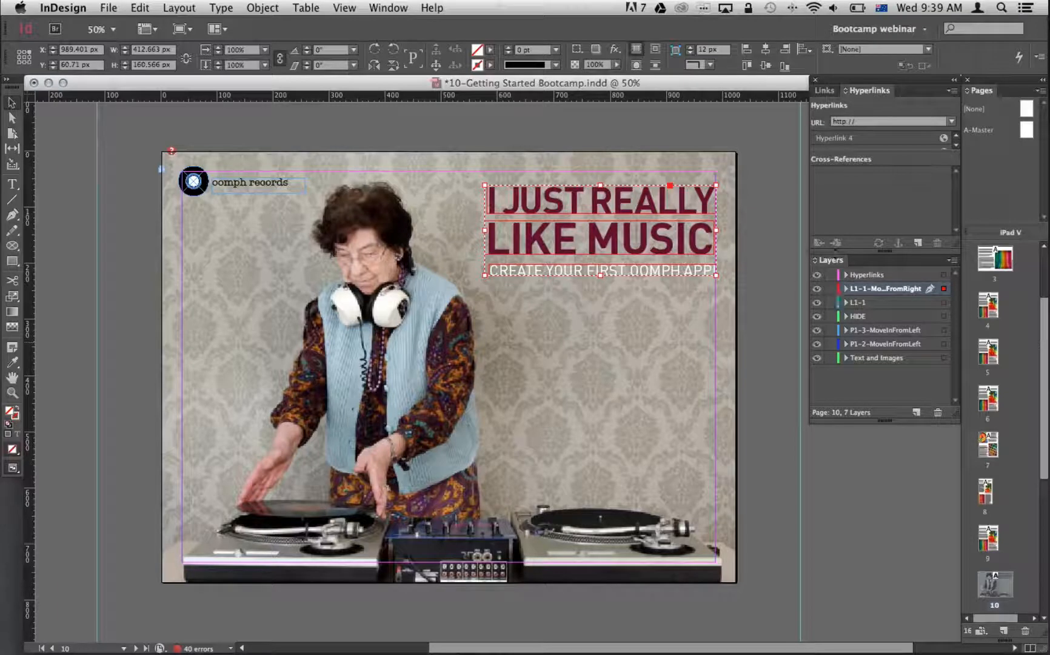
Rename the title group's layer as L1-2-MoveInFromRight and nudge the group 1 px to the left.
drag(829, 260, 798, 213)
drag(924, 373, 955, 374)
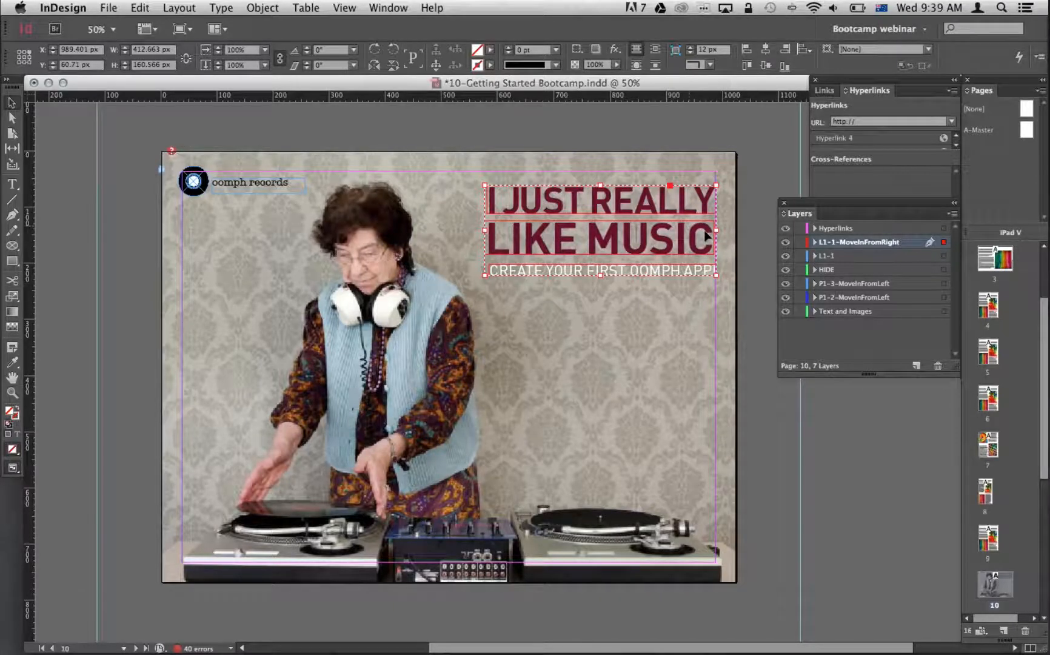
double_click(834, 241)
click(451, 291)
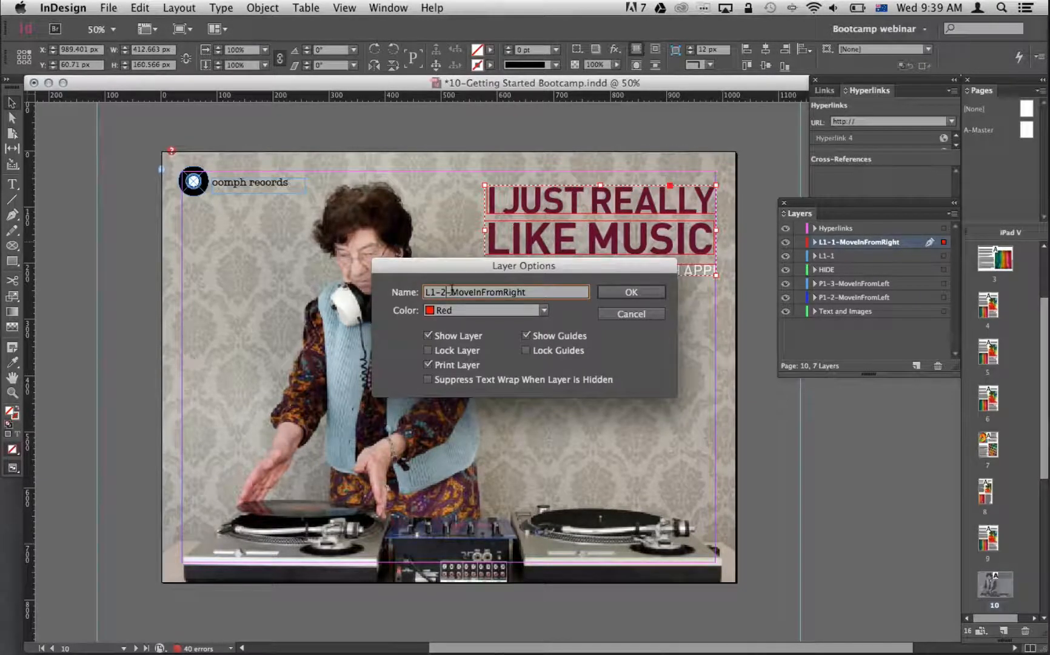
key(Return)
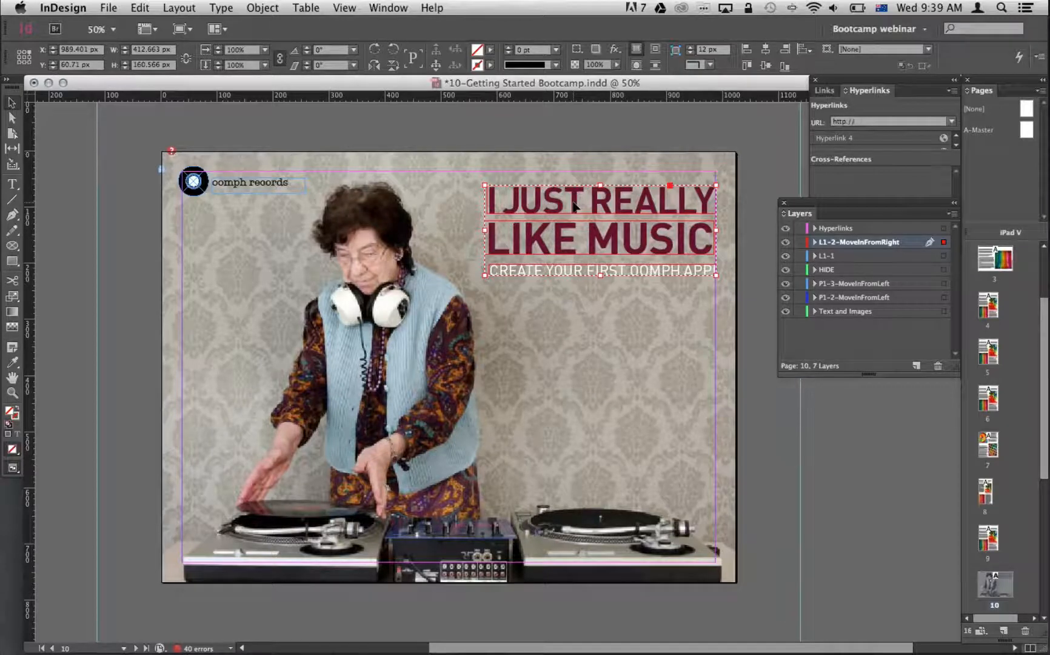
key(Left)
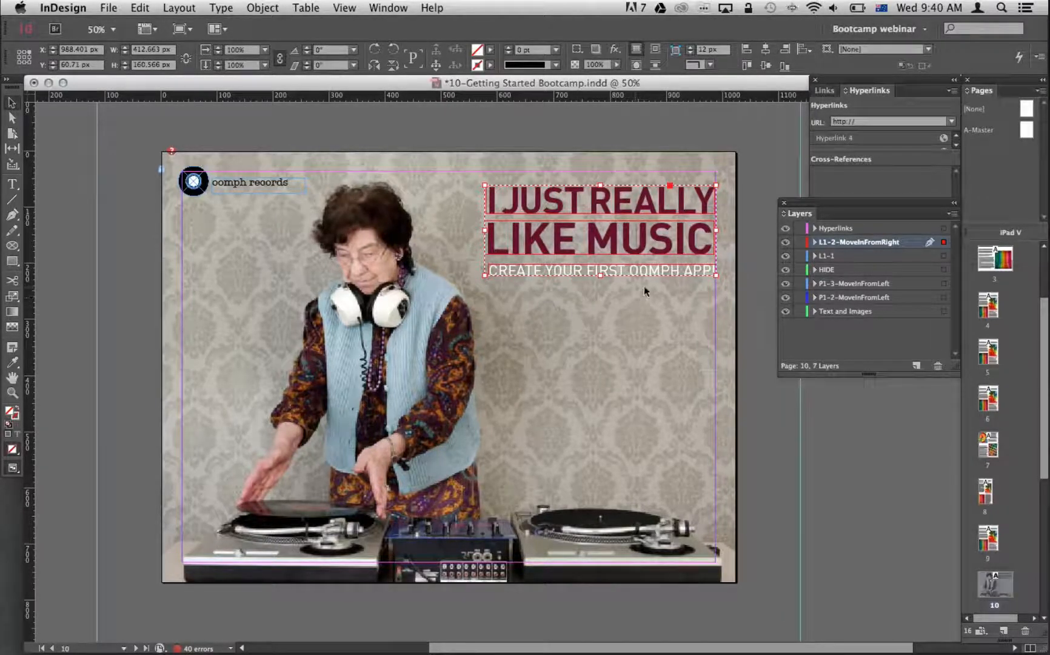
Hide the L1-2-MoveInFromRight layer and start an Adobe PDF (Print) export into the 310-My First App folder.
click(785, 243)
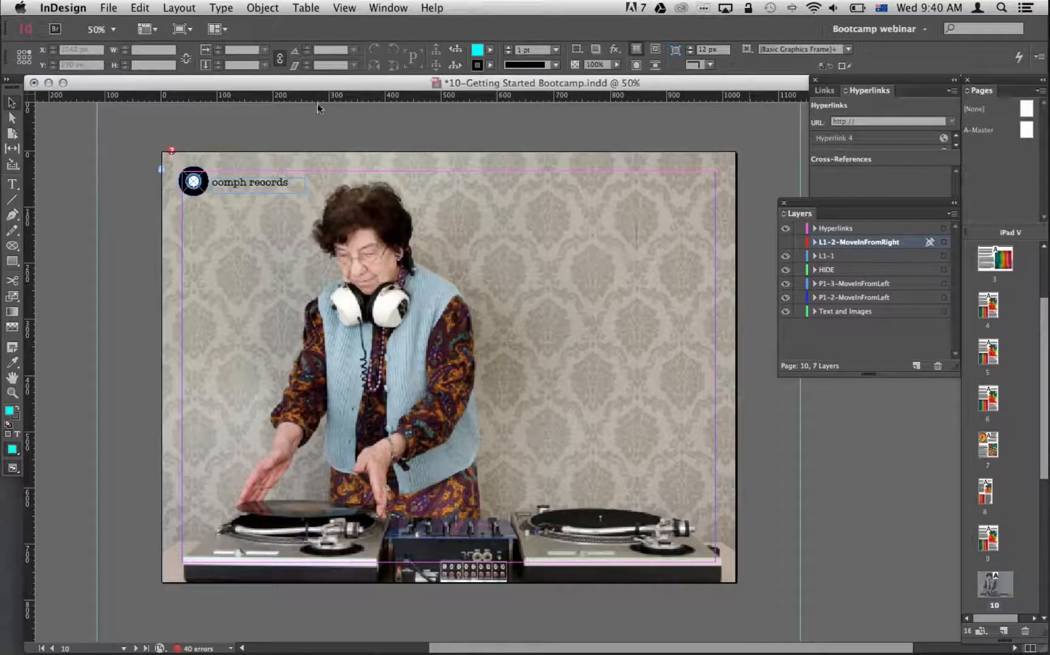
click(111, 7)
click(124, 131)
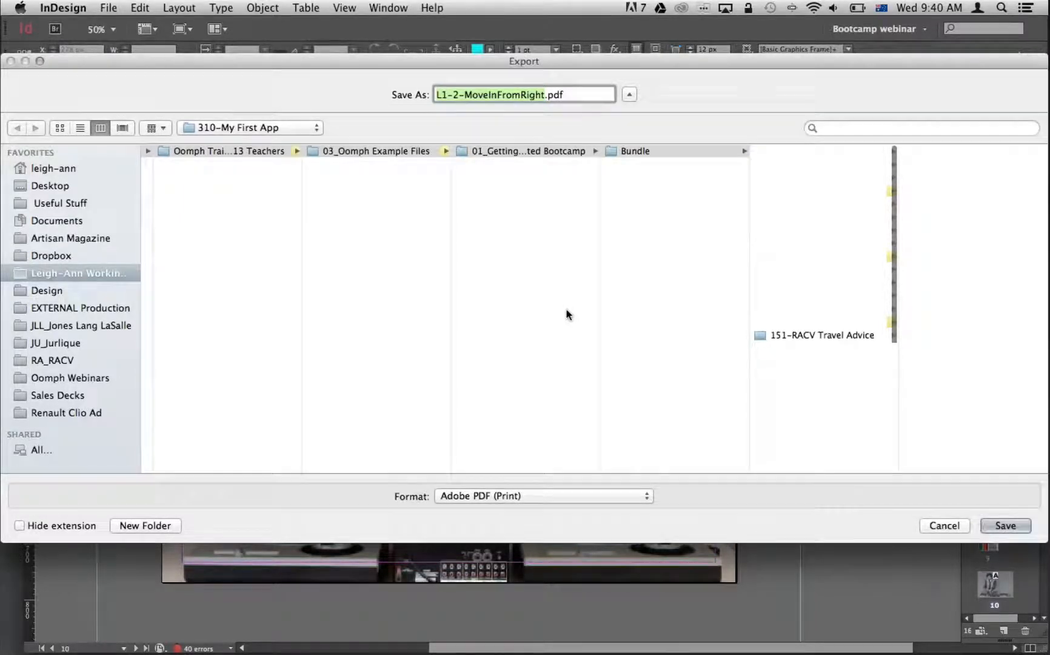
drag(732, 59, 609, 79)
scroll(661, 457, down, 4)
click(697, 436)
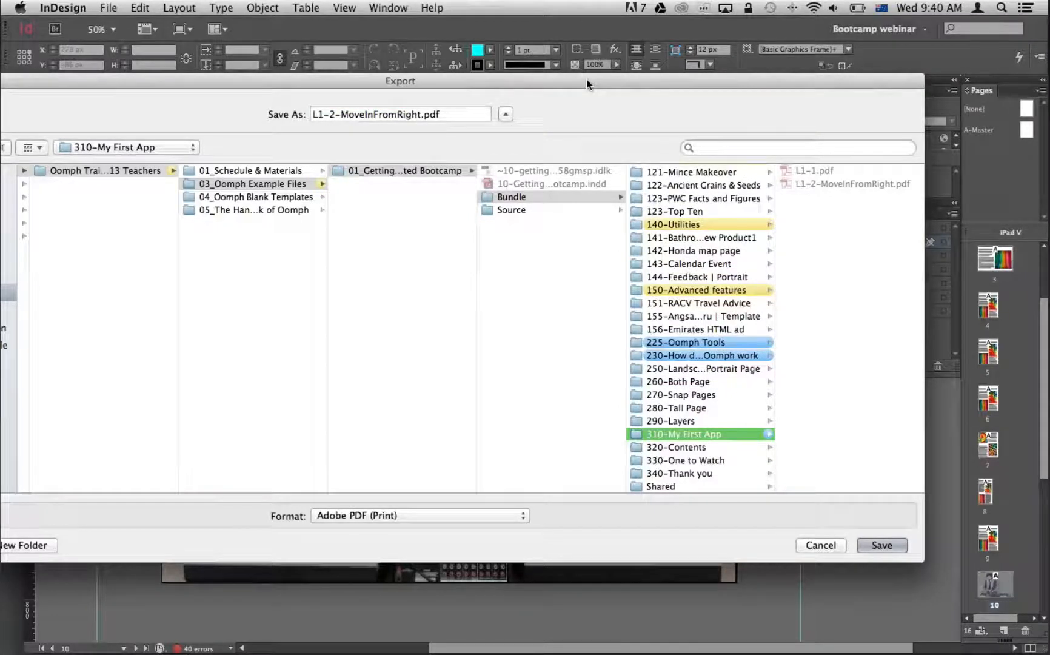
drag(586, 80, 578, 76)
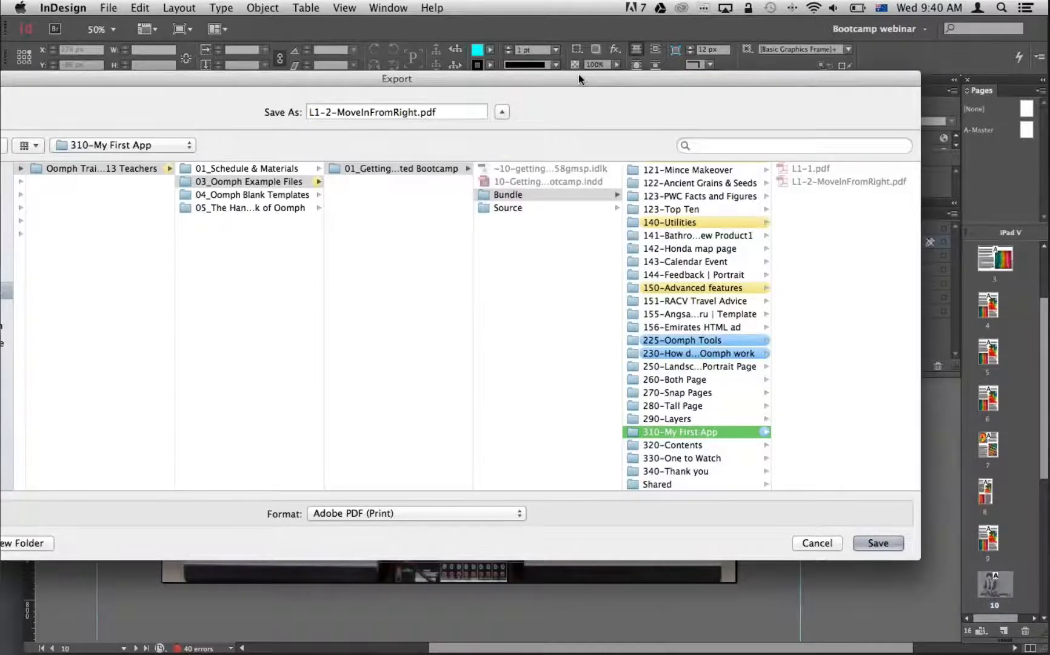
drag(578, 76, 550, 55)
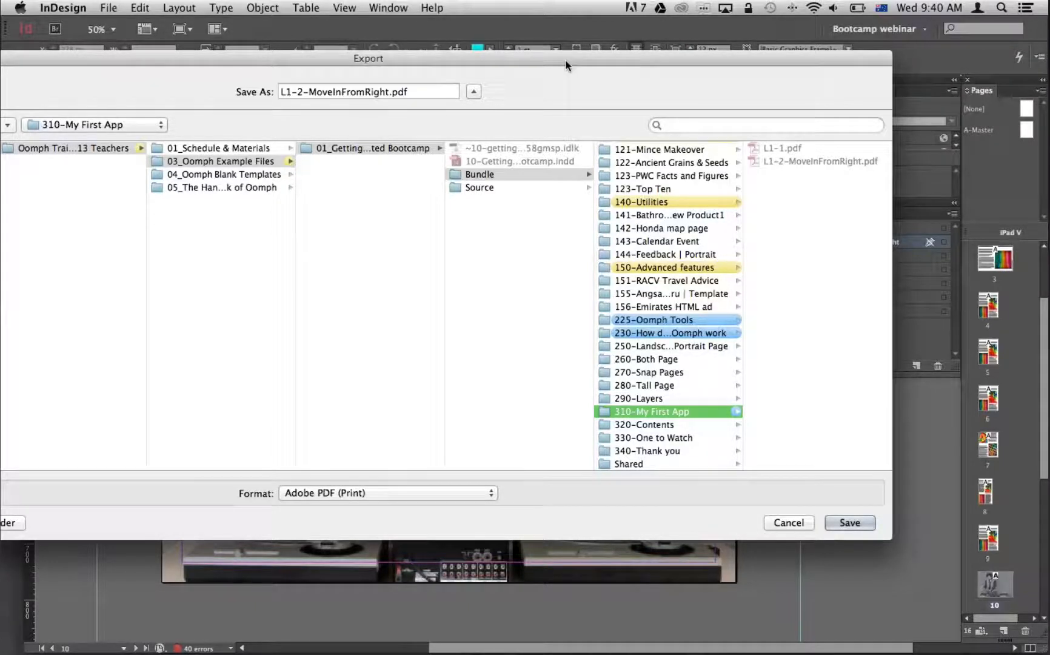
Name the exported PDF L1-1.pdf and agree to replace the existing file of that name.
drag(565, 59, 564, 59)
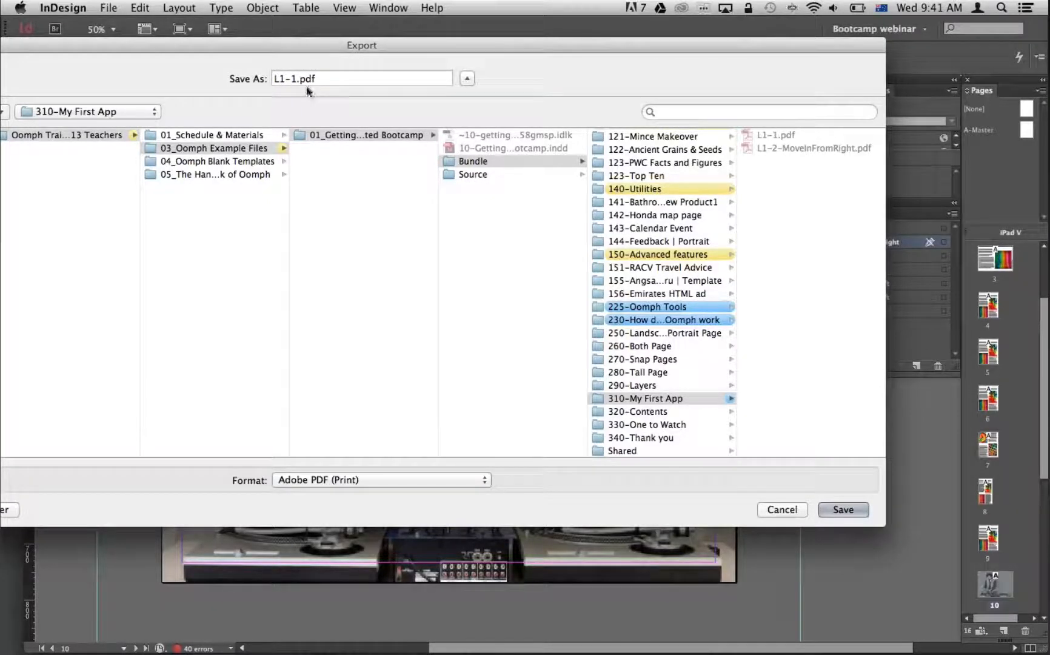
click(276, 81)
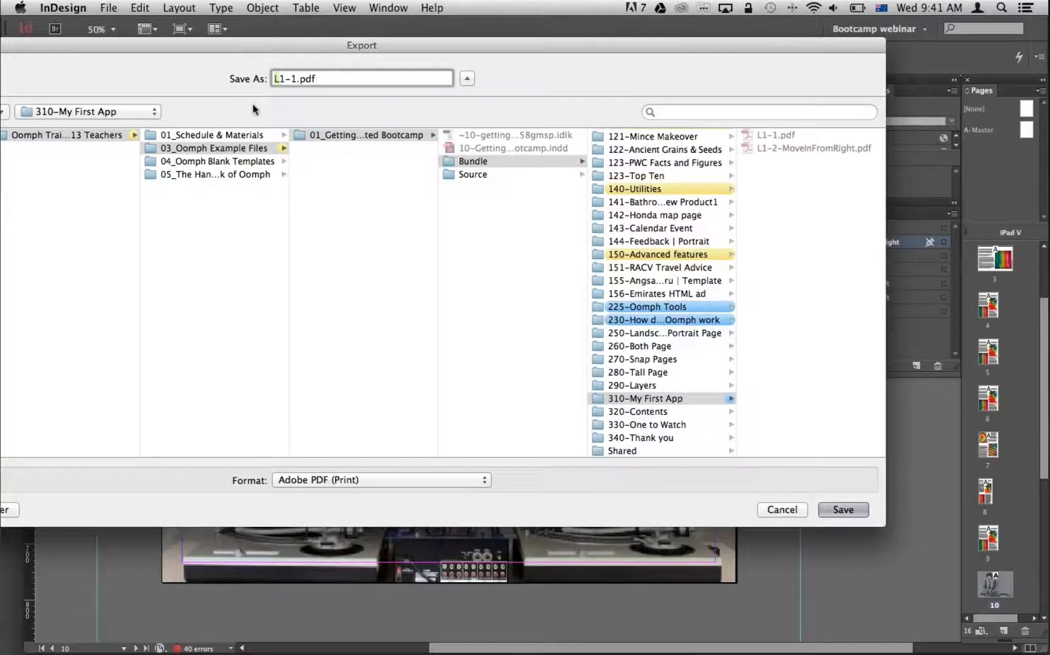
click(283, 78)
click(767, 136)
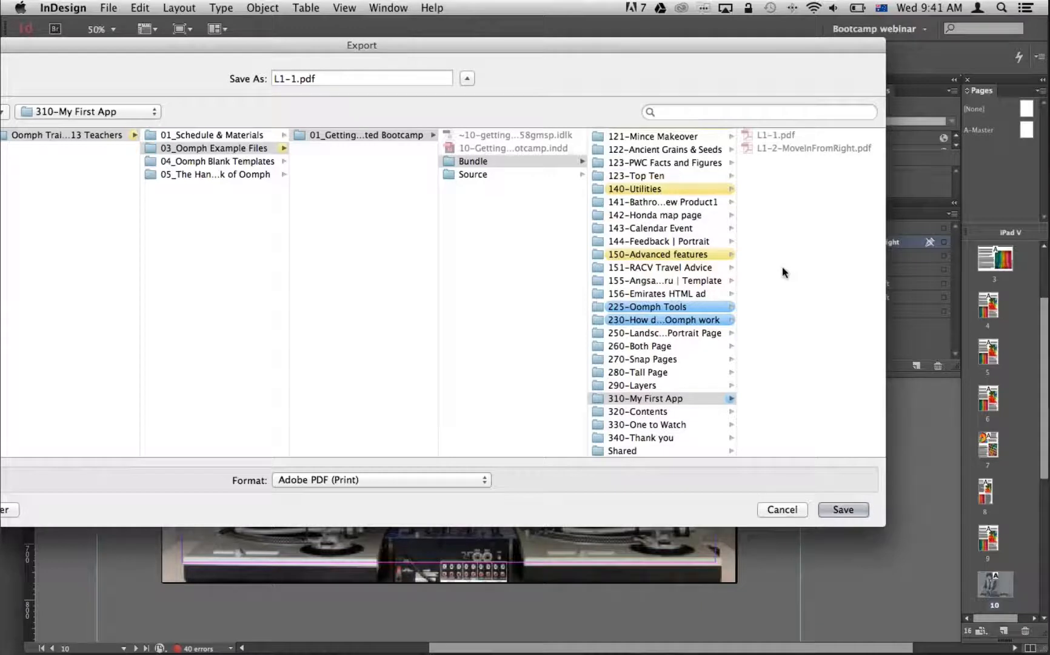
key(Return)
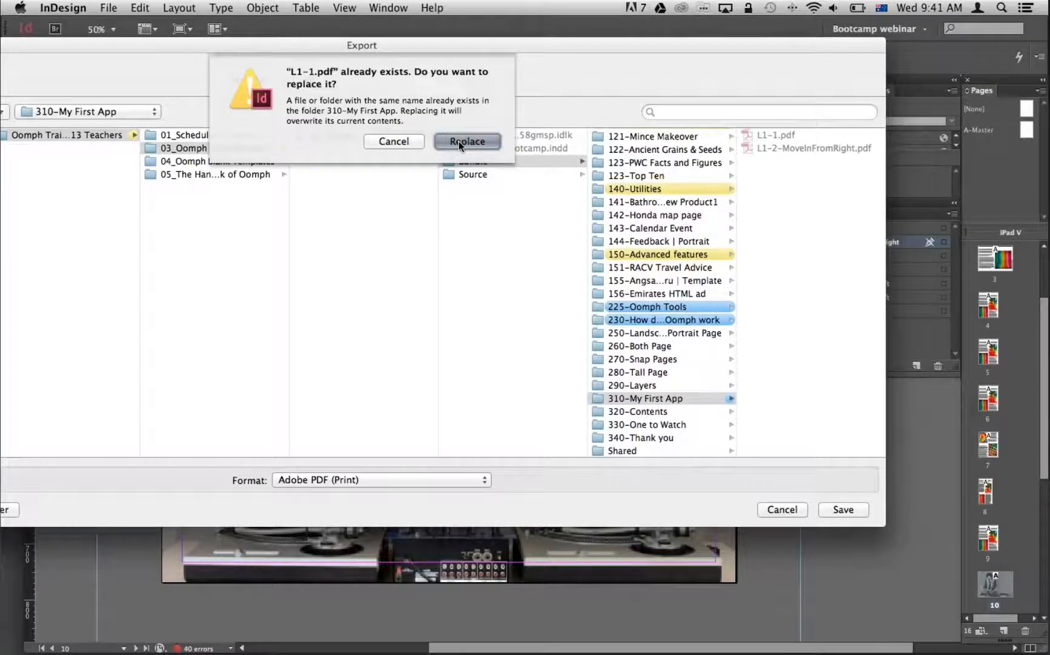
click(459, 140)
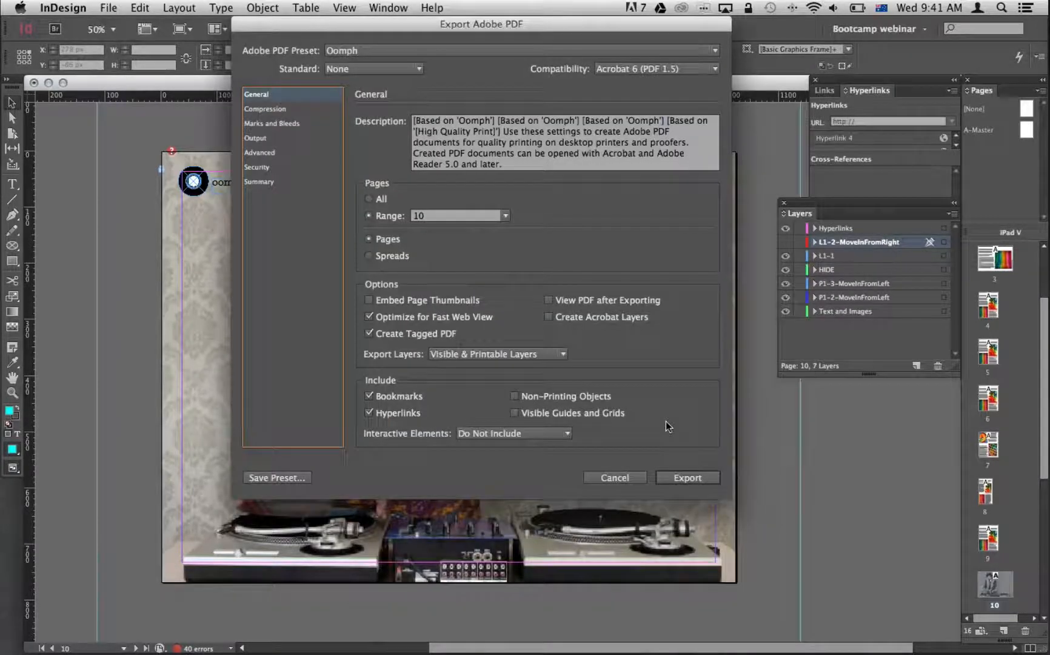
Check the export's Hyperlinks option and the 72 ppi downsampling settings for colour, grayscale and monochrome images.
click(400, 413)
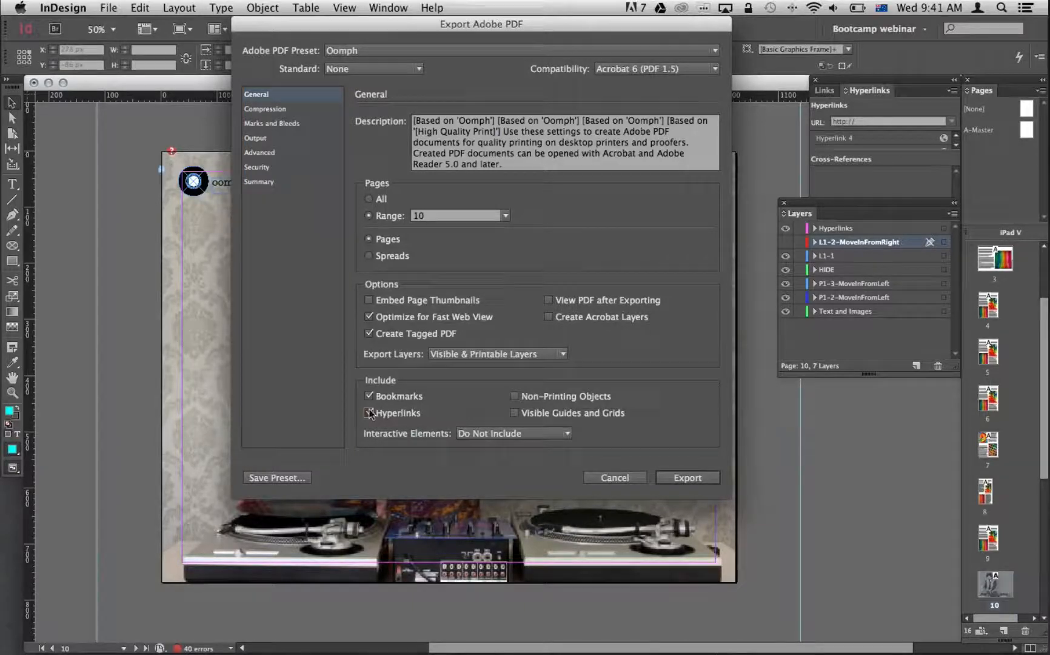
click(275, 111)
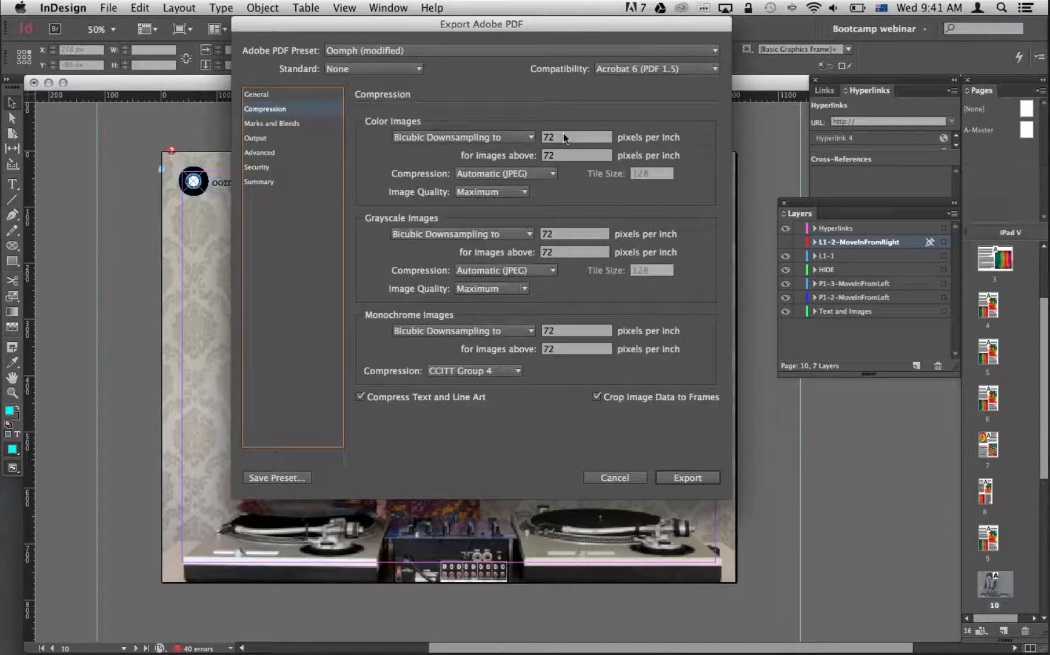
click(563, 137)
click(571, 331)
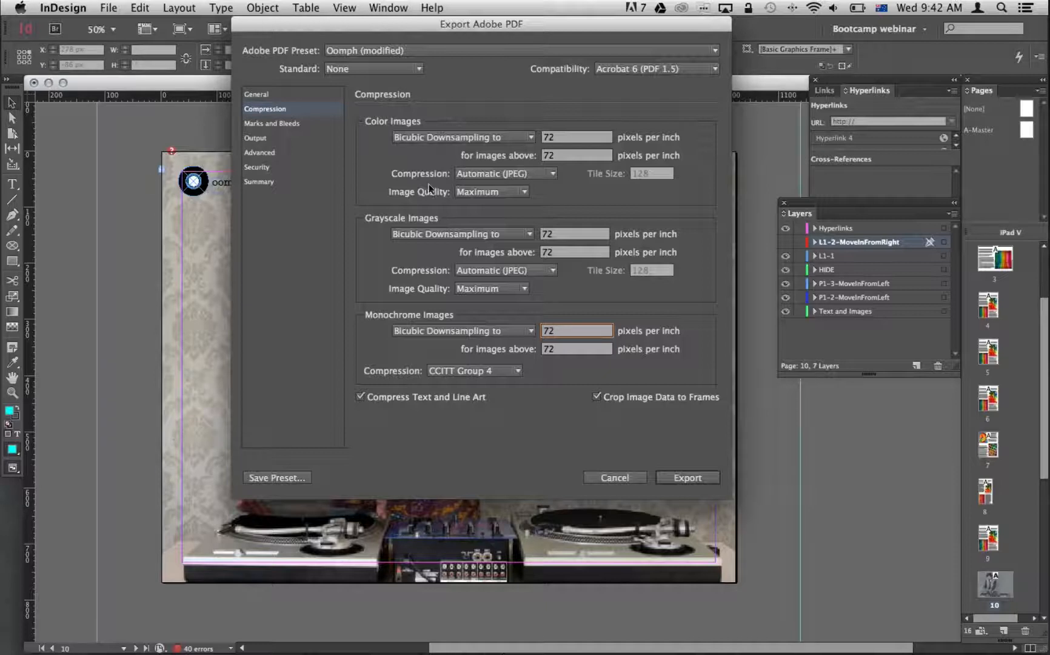
click(579, 137)
Review the output colour settings, keeping Convert to Destination with sRGB IEC61966-2.1 as the destination.
click(252, 135)
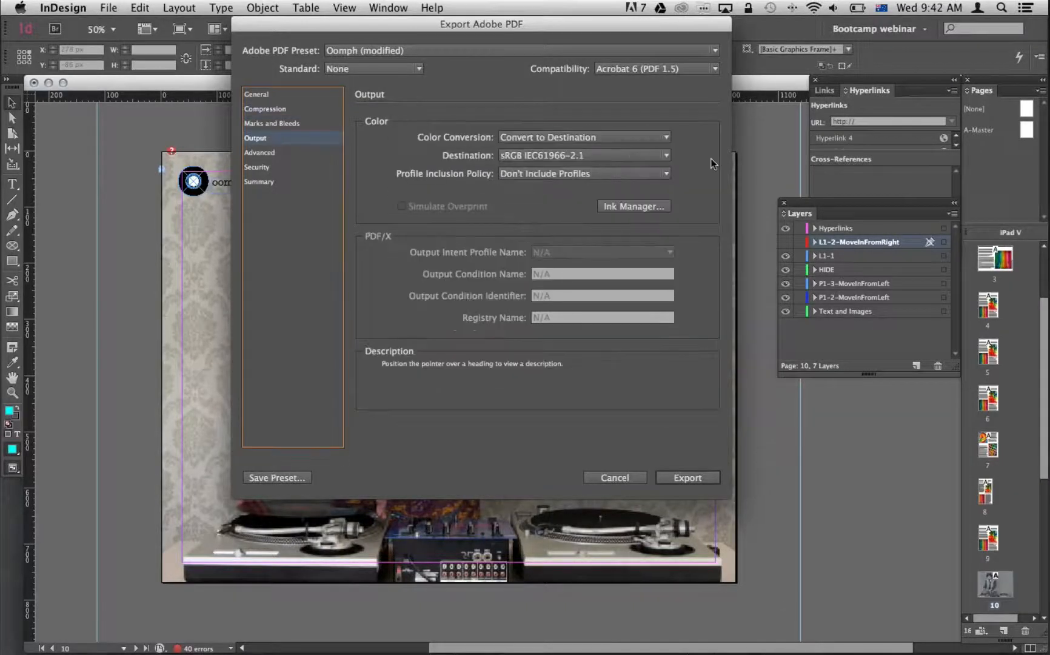
click(634, 140)
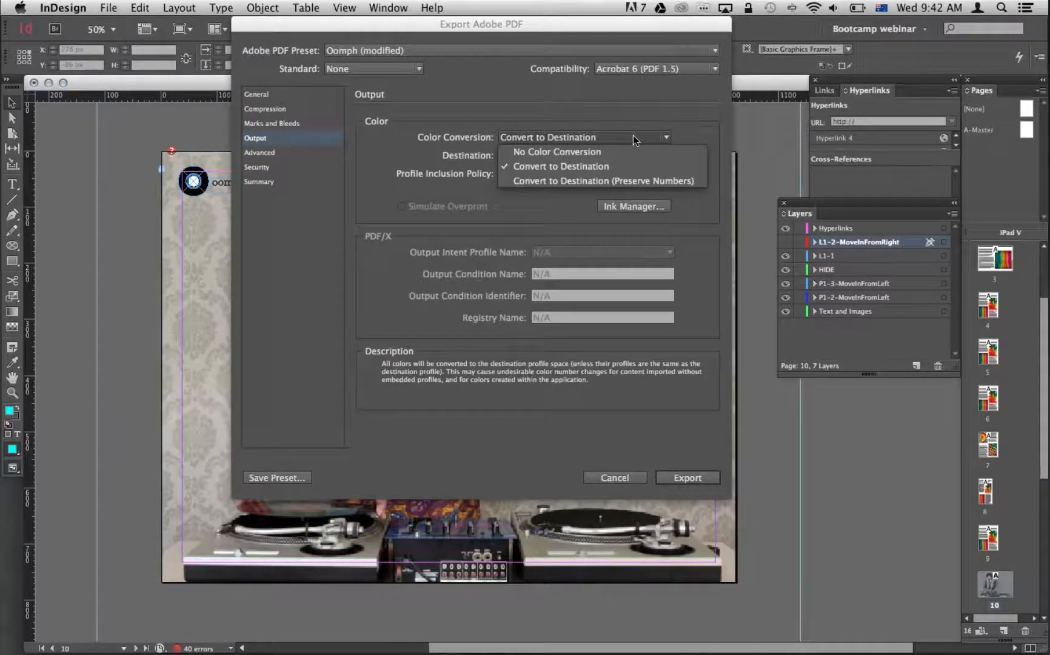
click(649, 163)
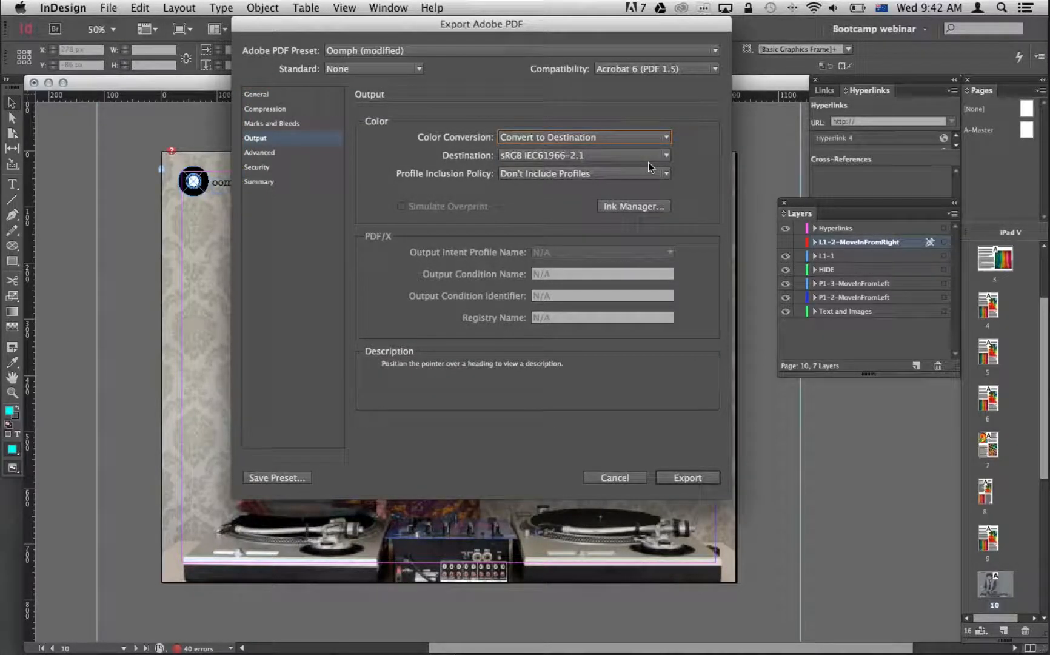
click(622, 156)
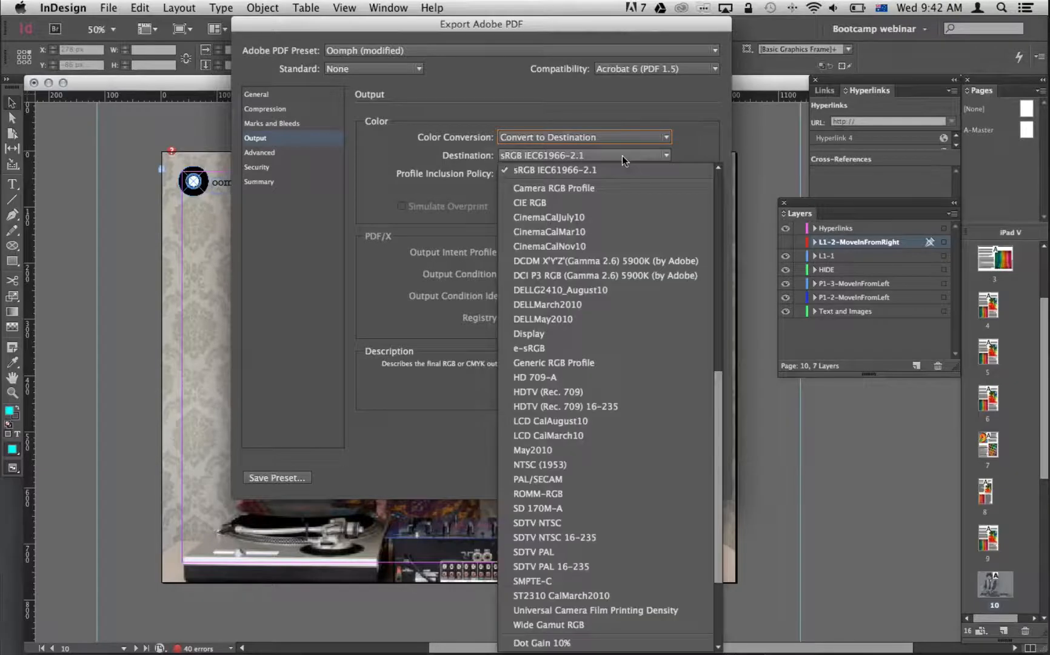
click(695, 137)
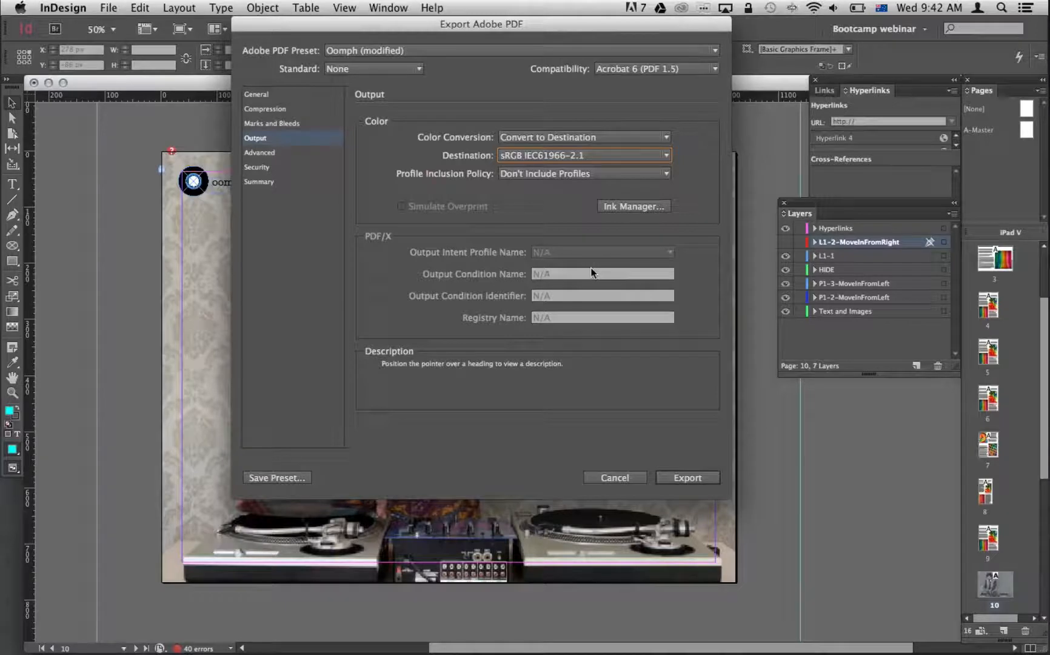
Recheck the image compression settings and the option to include hyperlinks.
click(264, 110)
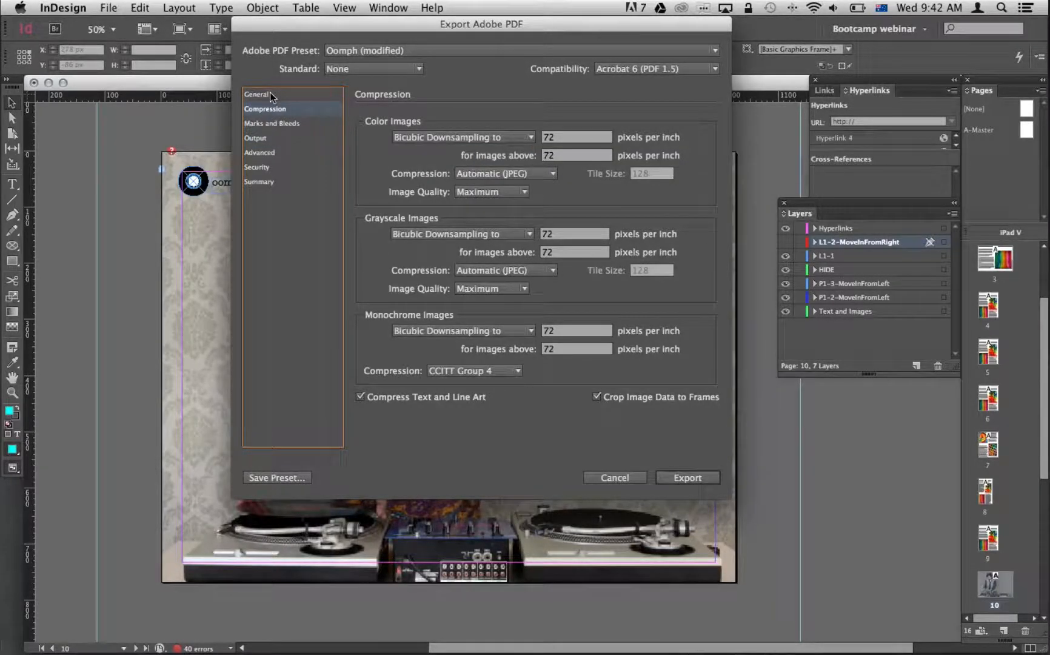
click(270, 95)
click(369, 412)
click(369, 413)
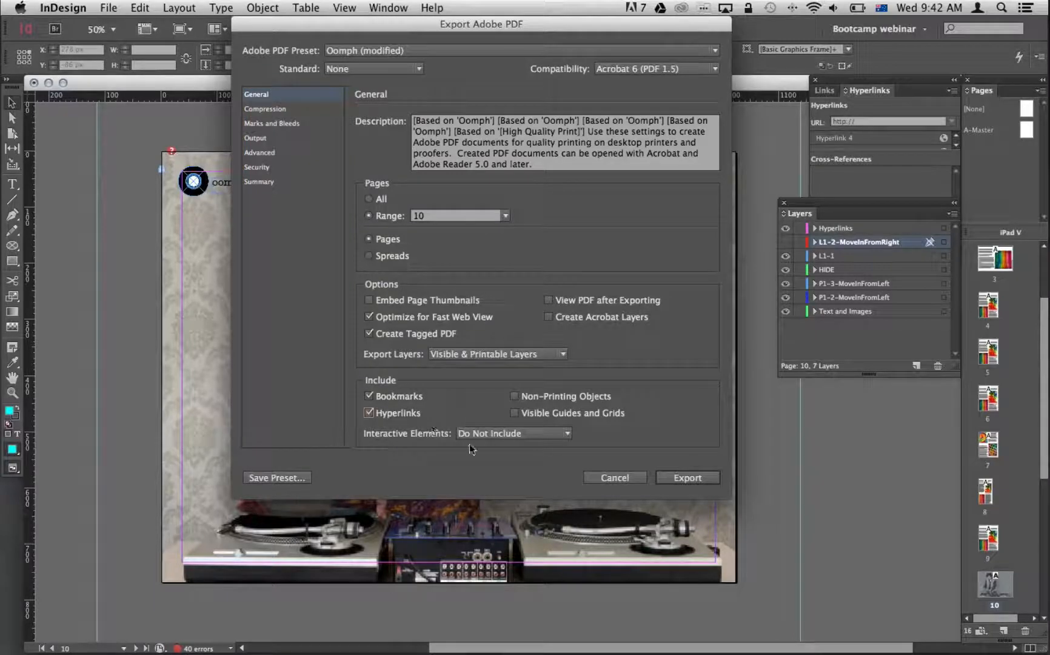
Reapply the Oomph preset and export page 10 as the PDF, continuing despite the missing or modified links.
click(422, 49)
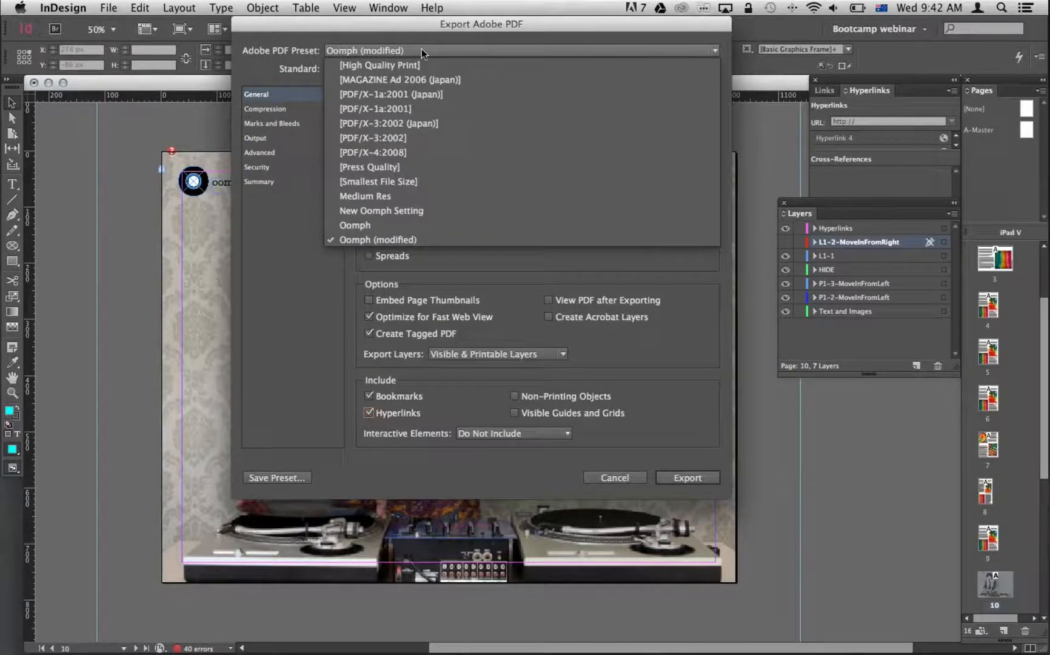
click(450, 225)
click(451, 216)
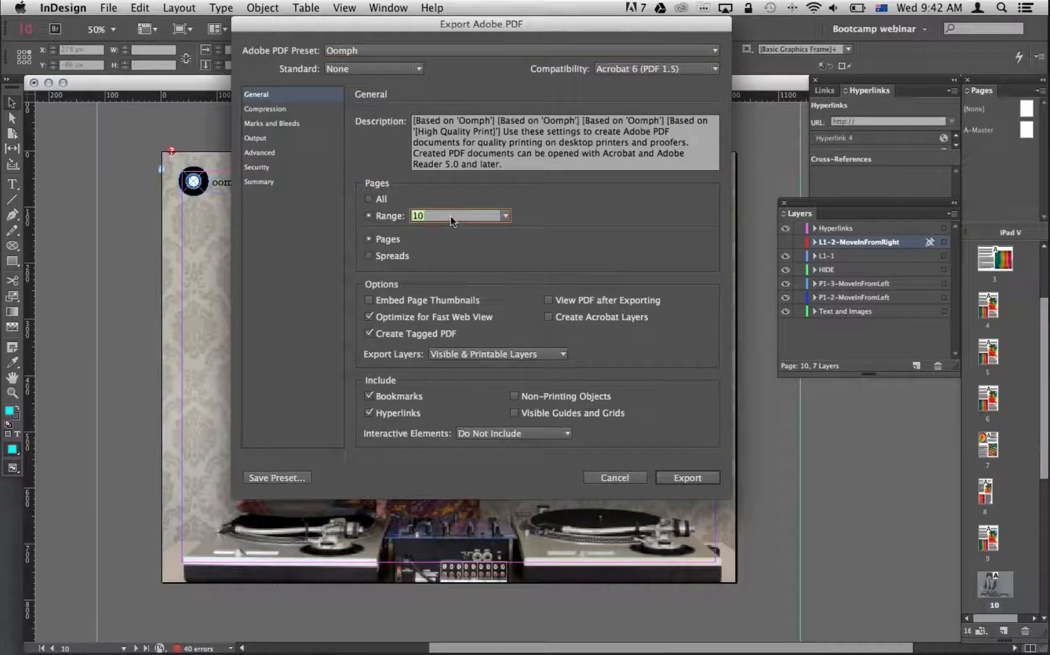
click(697, 479)
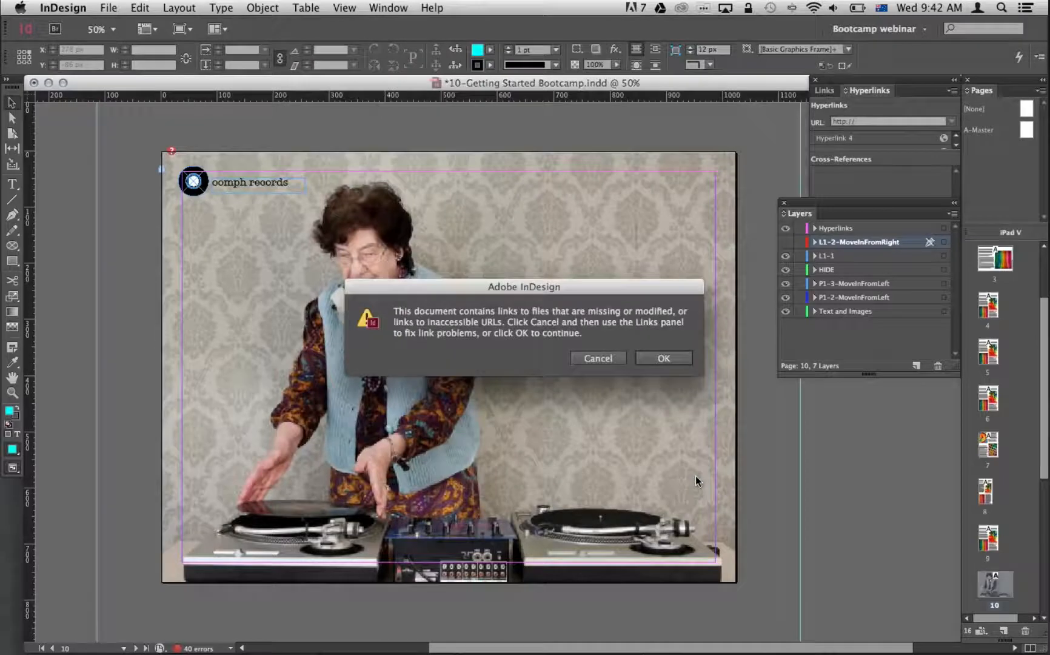
click(664, 358)
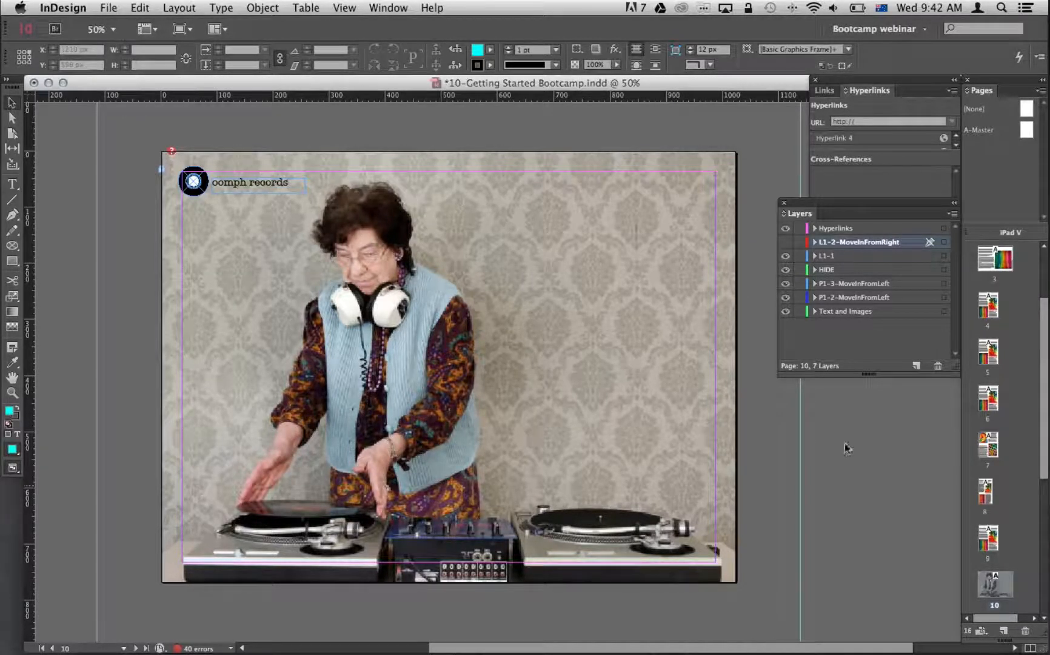
Show only the L1-2-MoveInFromRight layer and start its PDF export as L1-2-MoveInFromRight.pdf in the 310-My First App folder.
alt+click(786, 243)
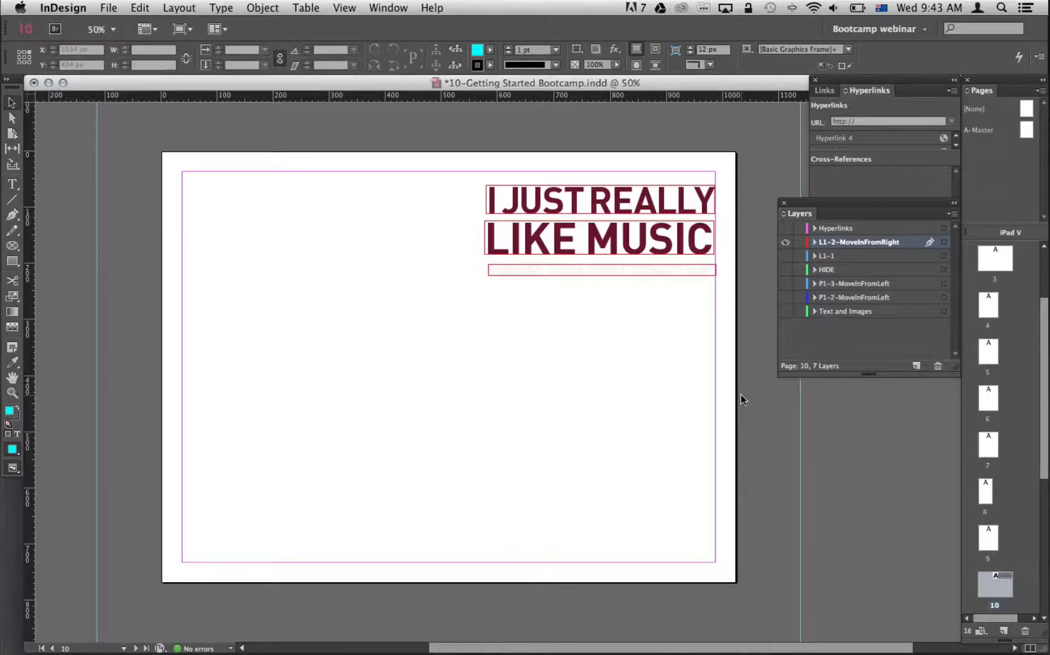
key(super+e)
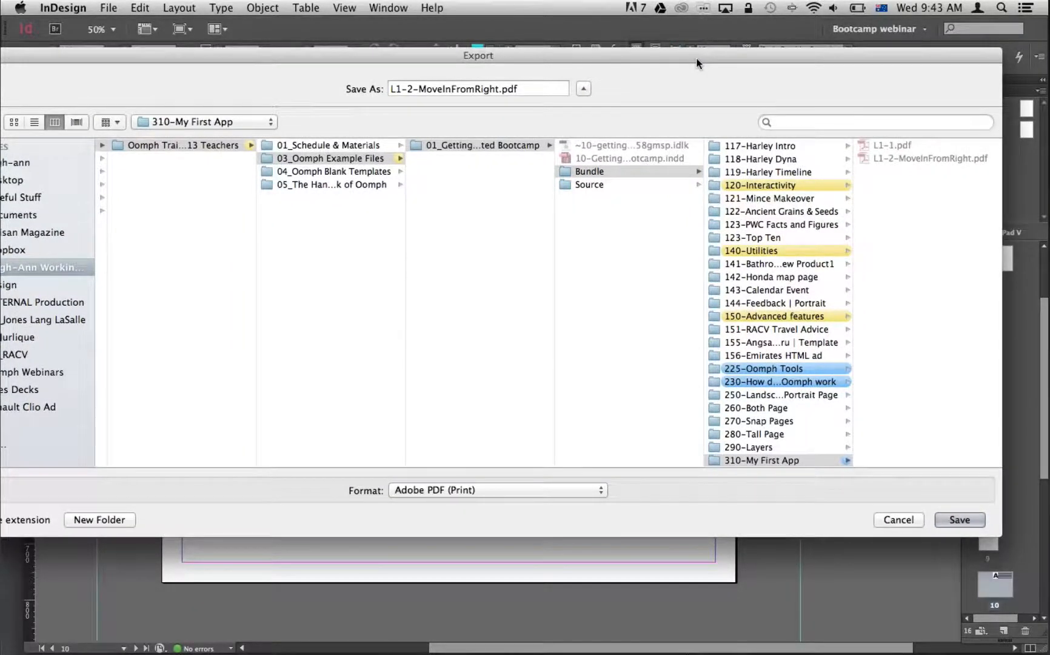
drag(696, 59, 679, 60)
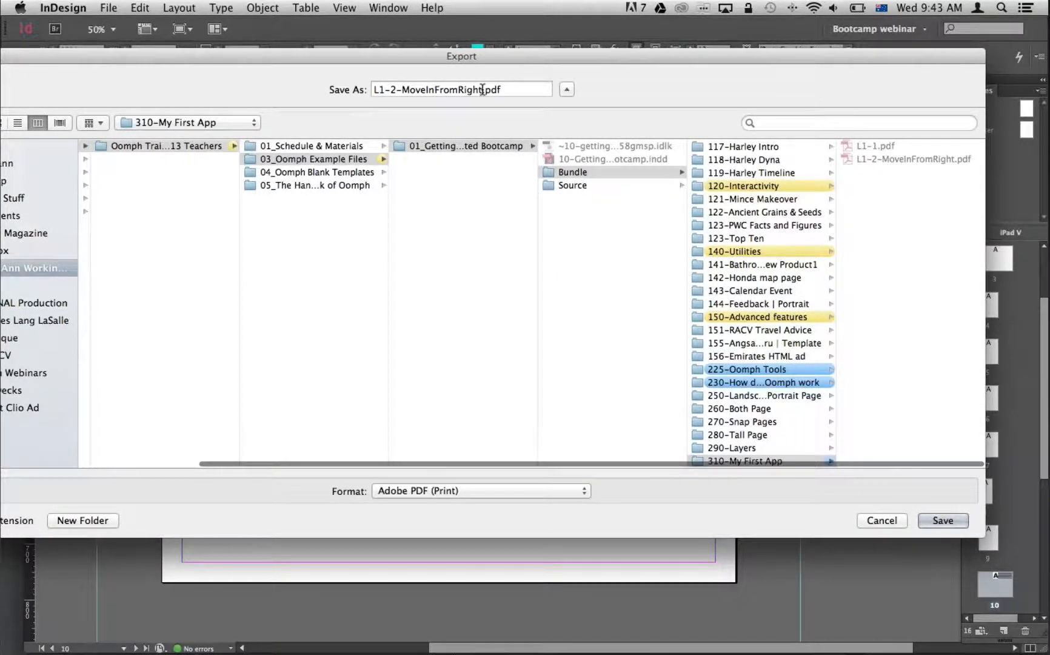
drag(560, 60, 544, 63)
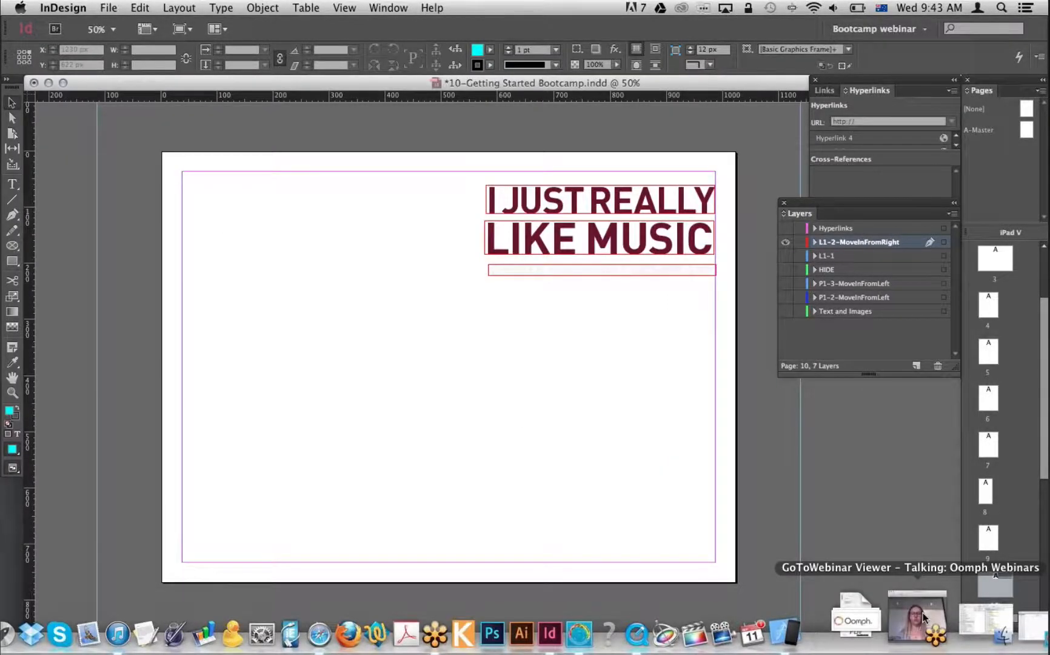
Switch to the iOS Simulator to view the assembled cover page.
click(923, 617)
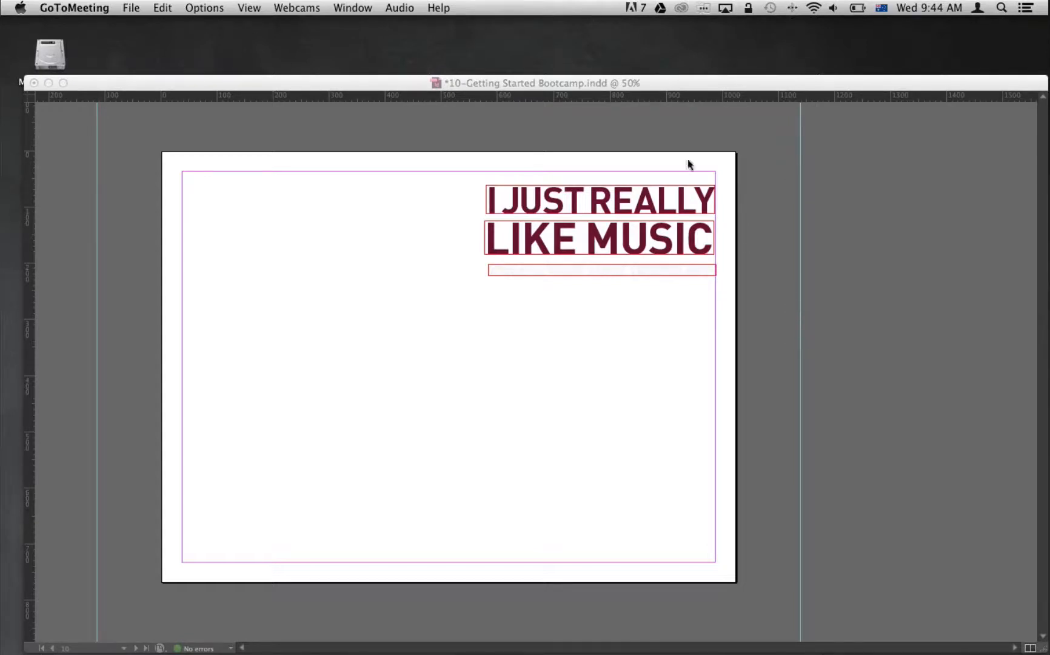
click(661, 85)
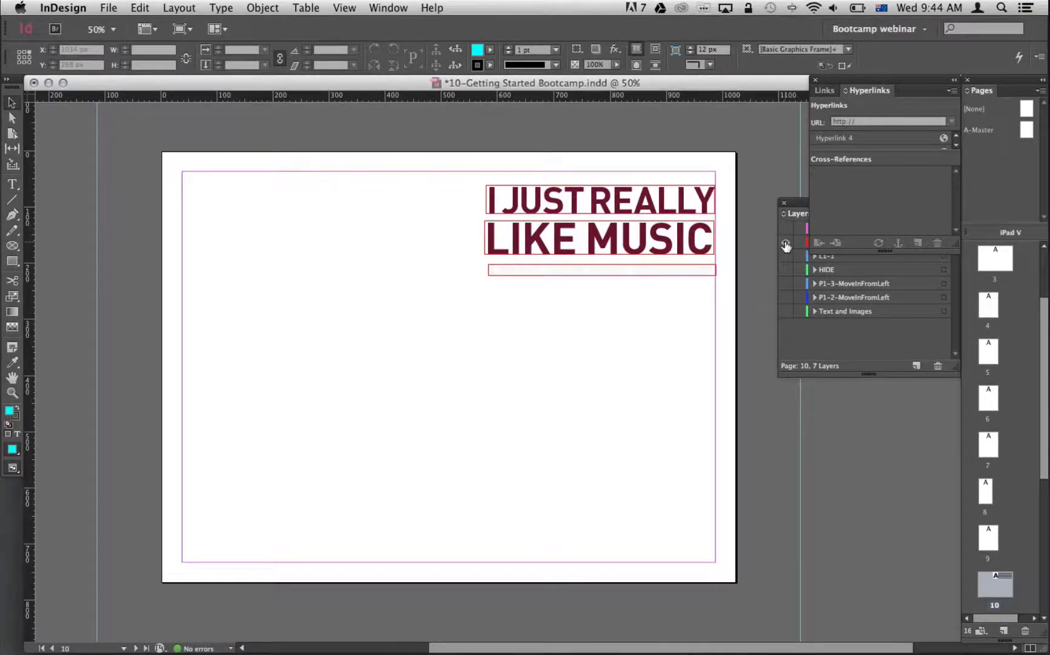
key(super+Tab)
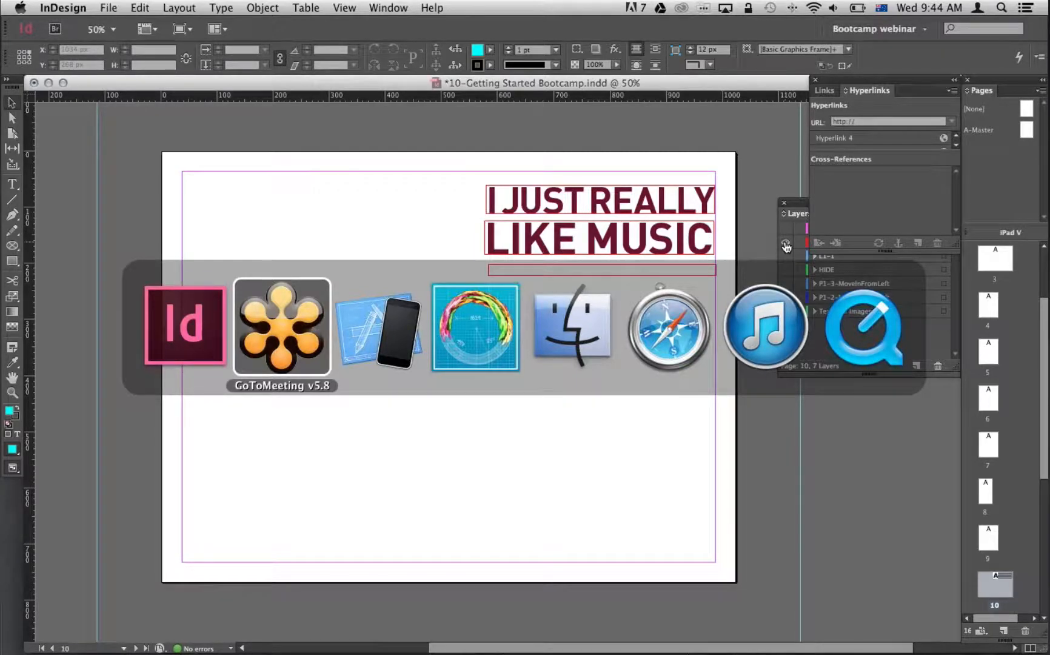
key(super+Tab)
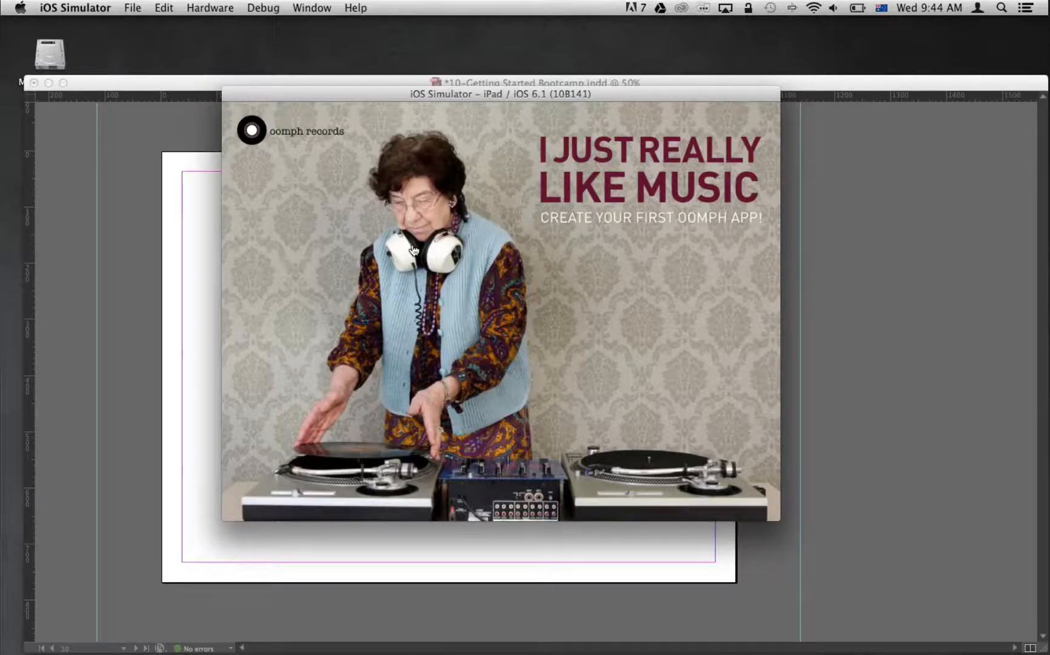
Switch to Finder and open the Bundle folder inside 01_Getting Started Bootcamp.
key(super+Tab)
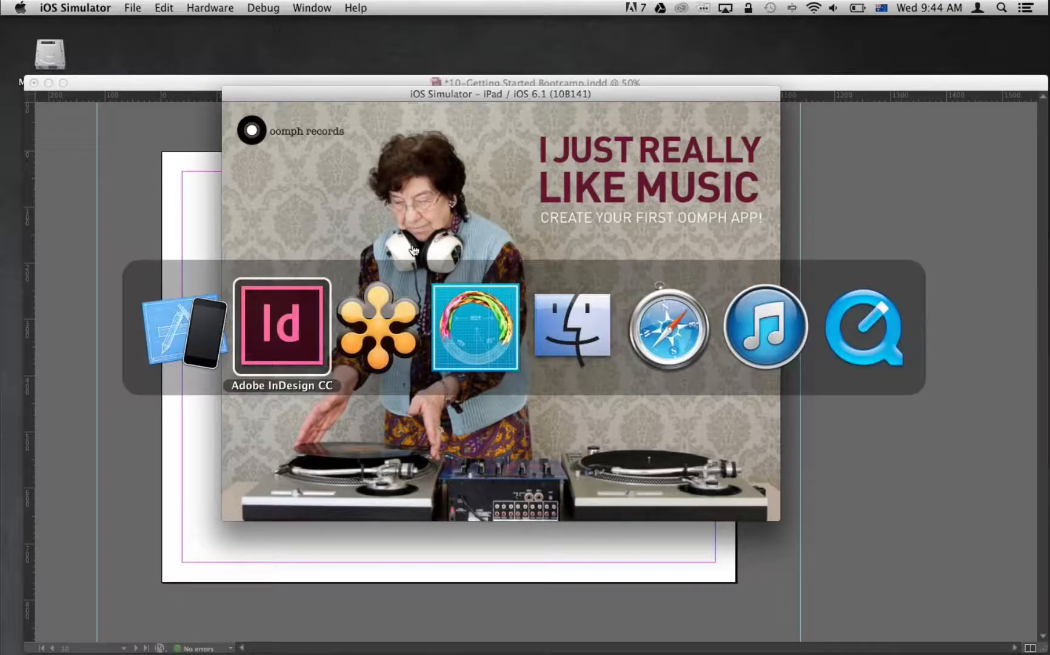
key(super+Tab)
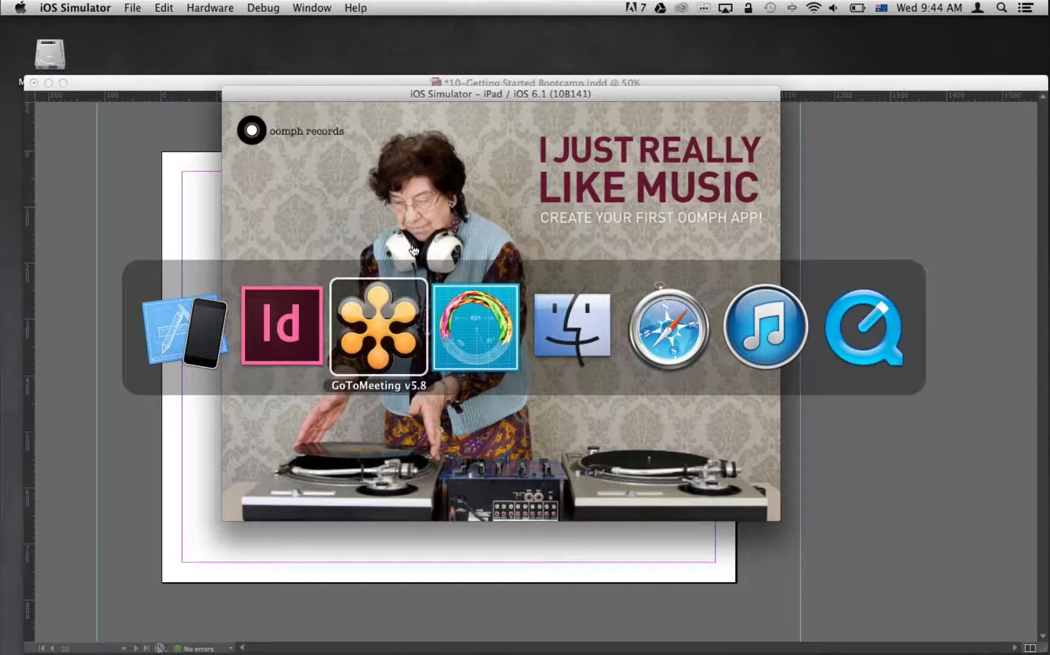
key(super+Tab)
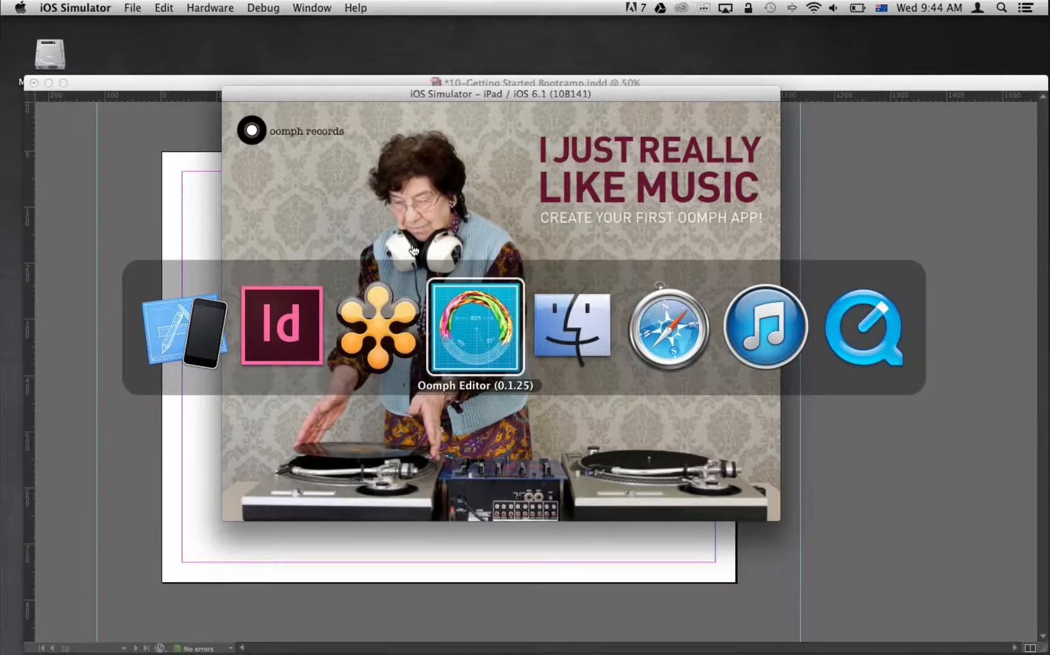
key(super+Tab)
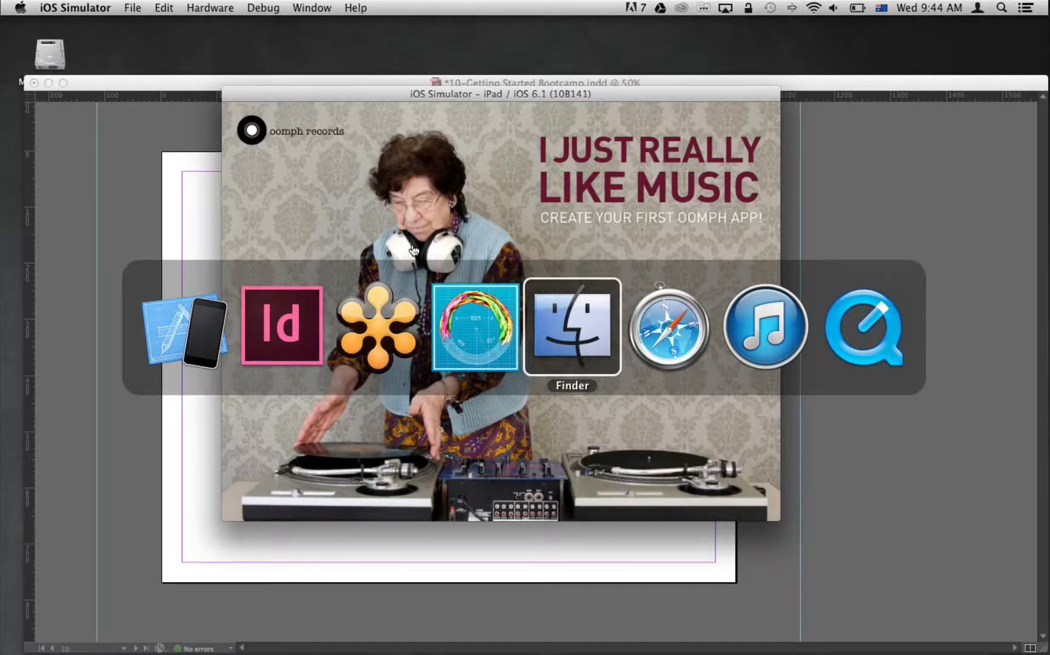
key(super+Tab)
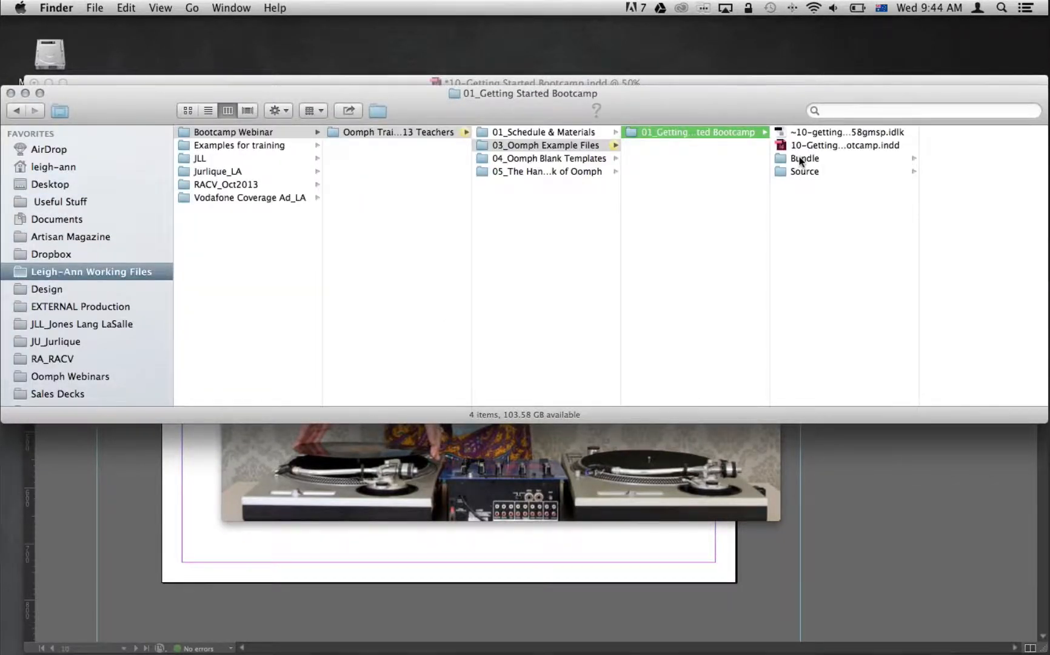
click(801, 160)
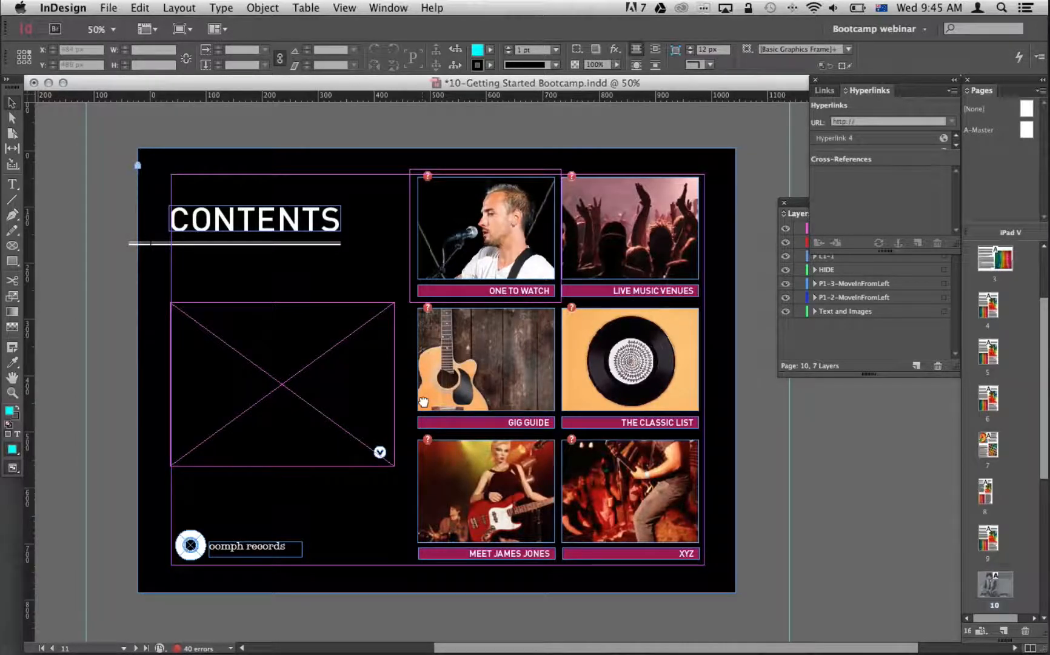
Examine the contents page on page 11 in InDesign, including its hyperlinked placeholder frame and the feature list page below it.
scroll(423, 408, down, 1)
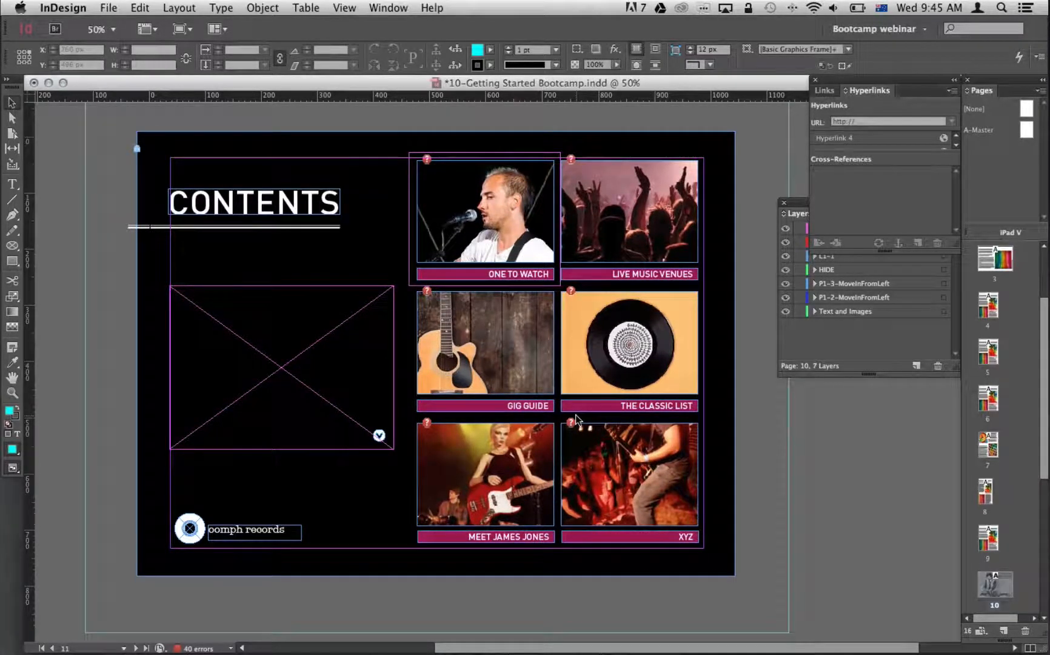
key(super+minus)
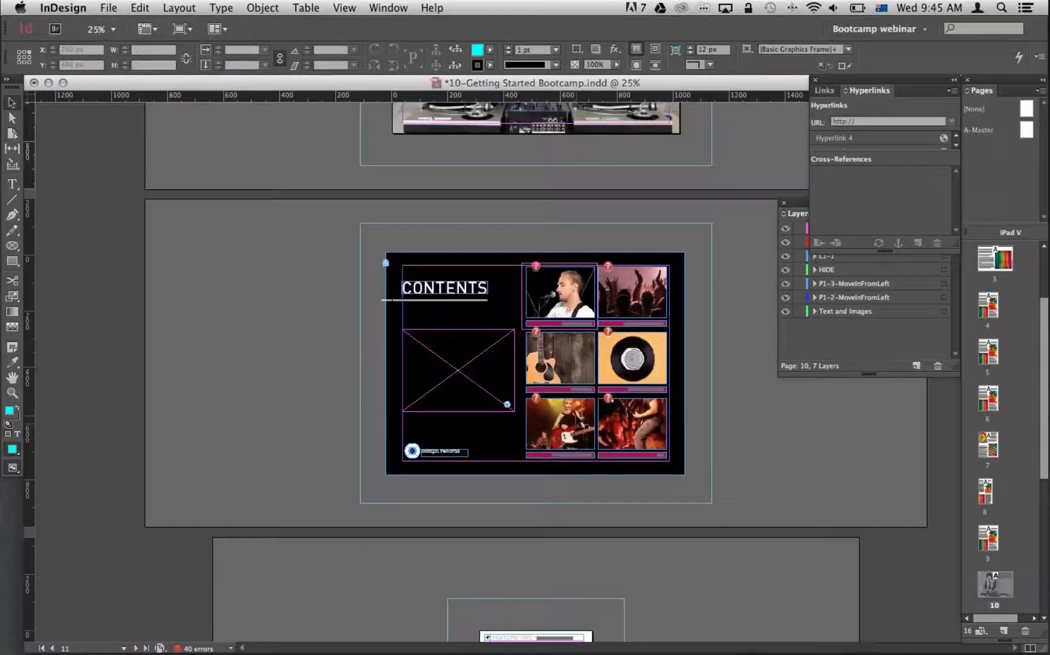
drag(488, 483, 489, 345)
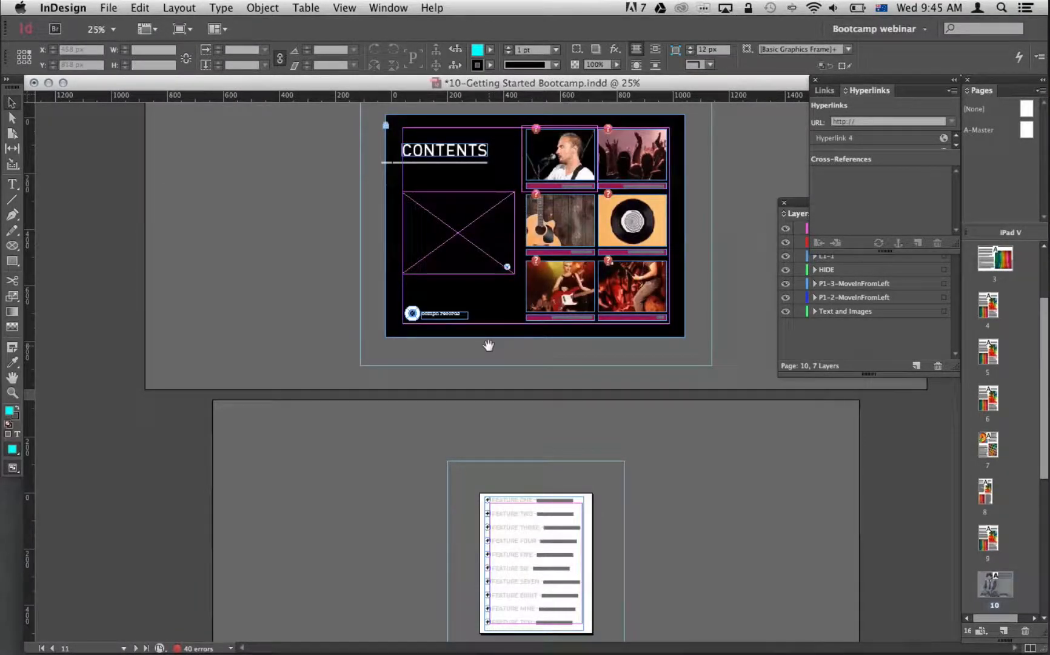
click(464, 235)
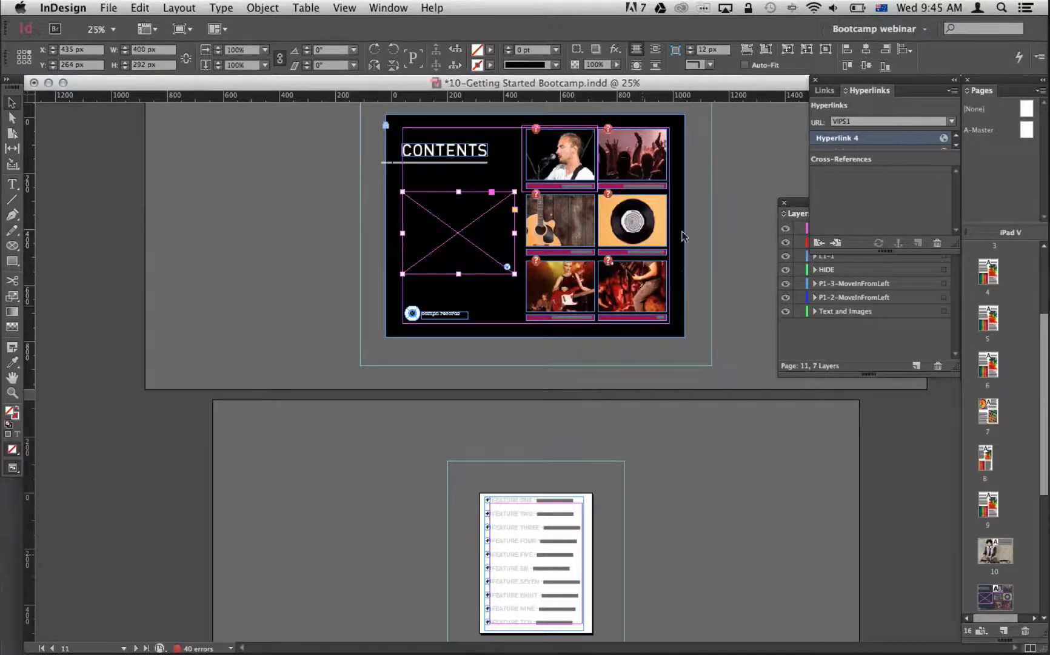
click(754, 146)
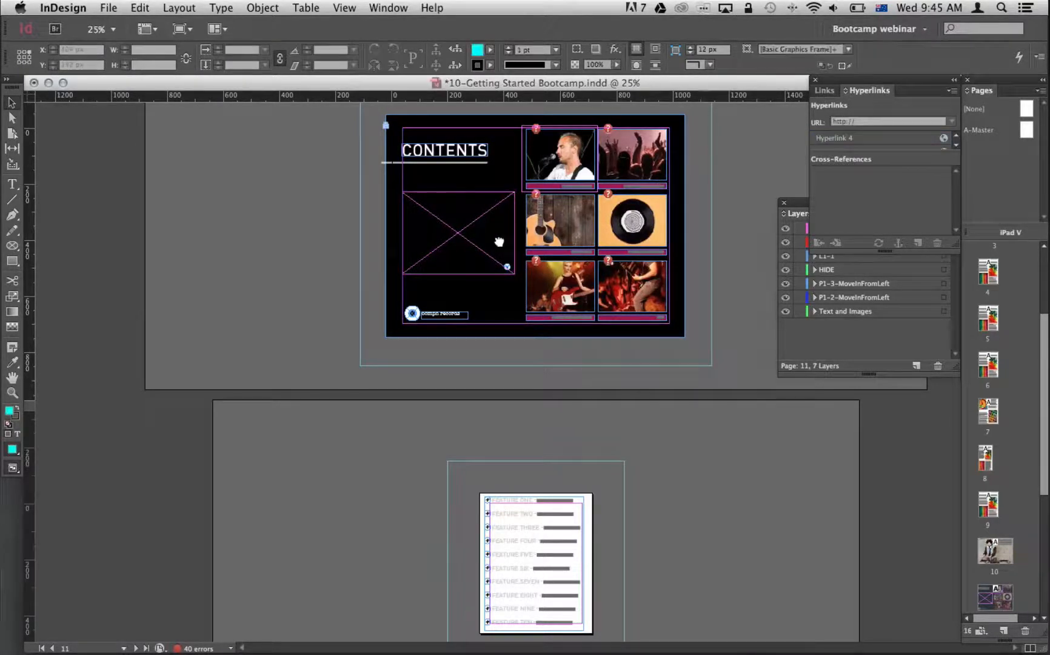
drag(499, 242, 499, 327)
drag(319, 137, 735, 415)
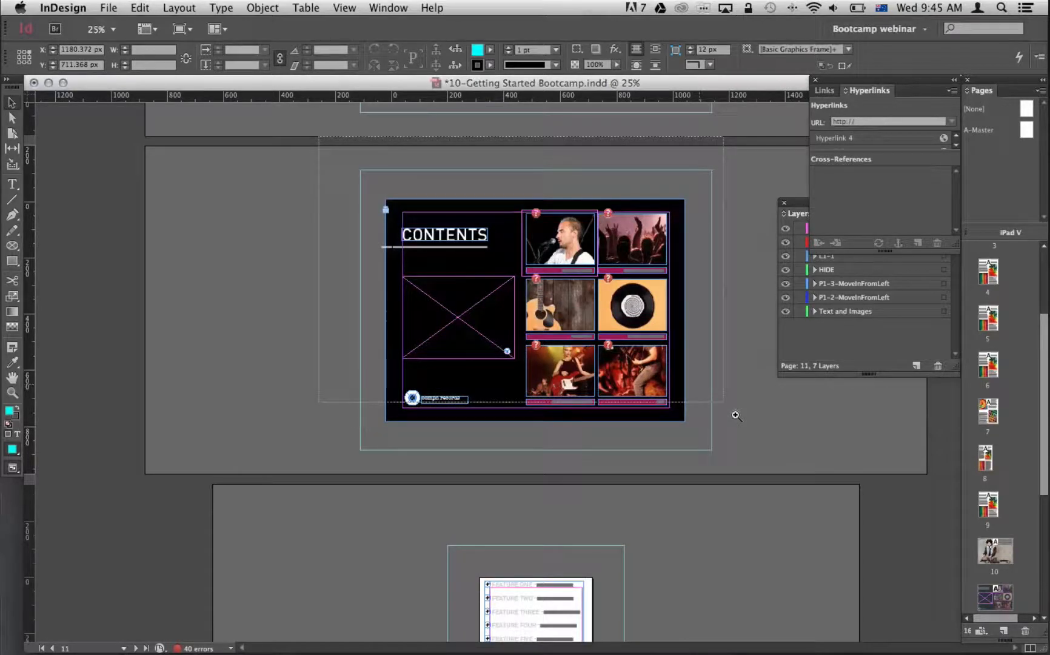
Draw a rectangle about 403 × 293 px over the empty placeholder frame on the contents page.
drag(735, 416, 745, 451)
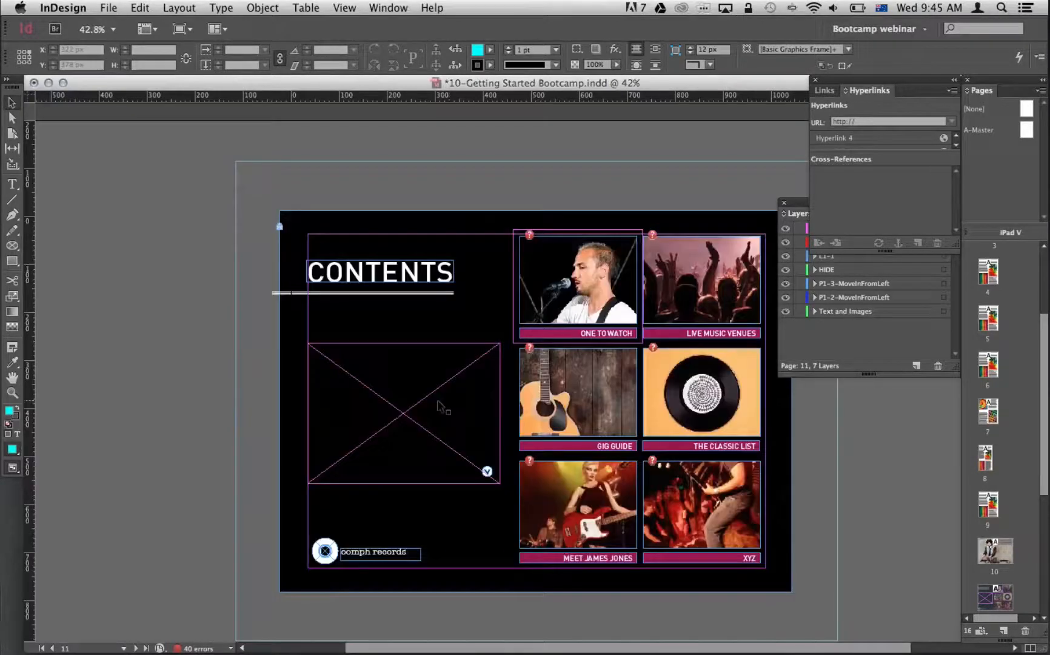
key(m)
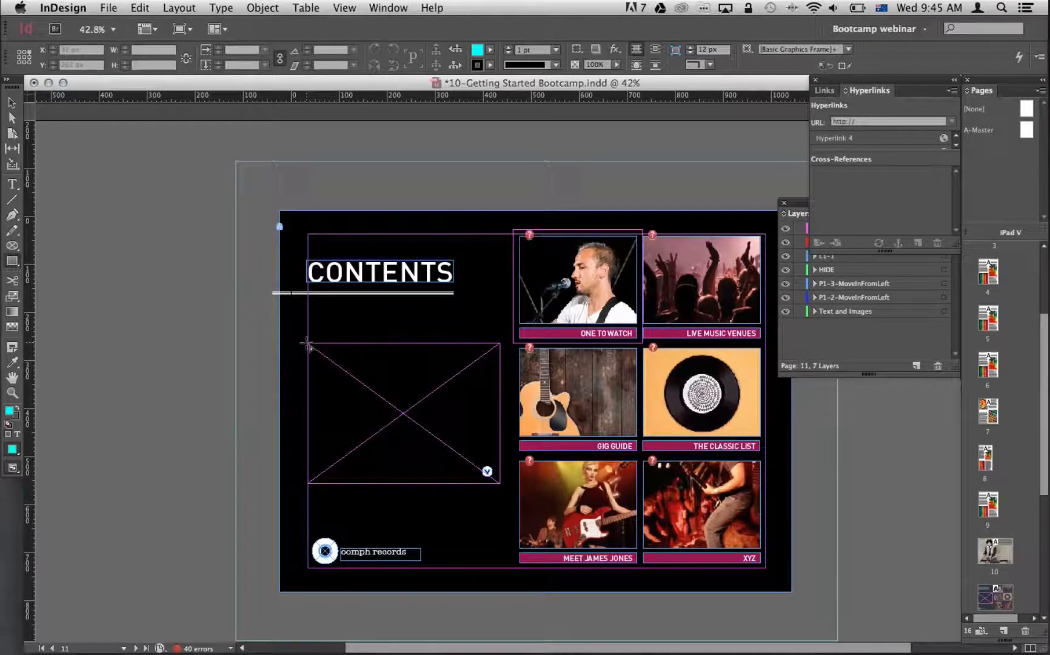
drag(306, 342, 502, 487)
Create a new layer named Hyperlinks2 above the Hyperlinks layer.
drag(839, 206, 850, 244)
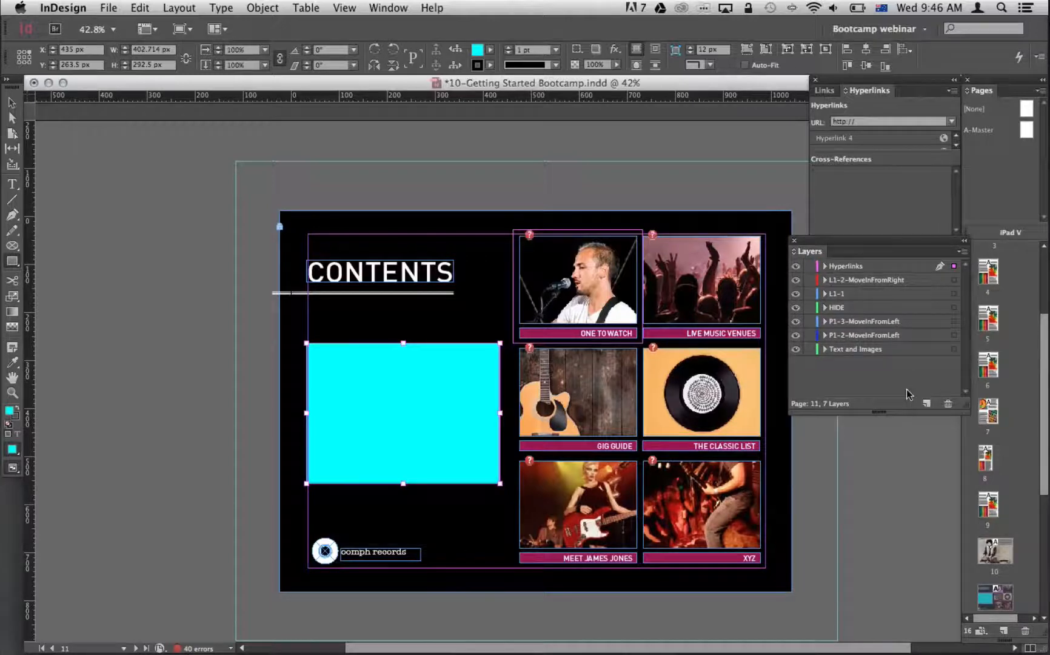
click(926, 403)
double_click(845, 266)
text(Hyperlinks2)
key(Return)
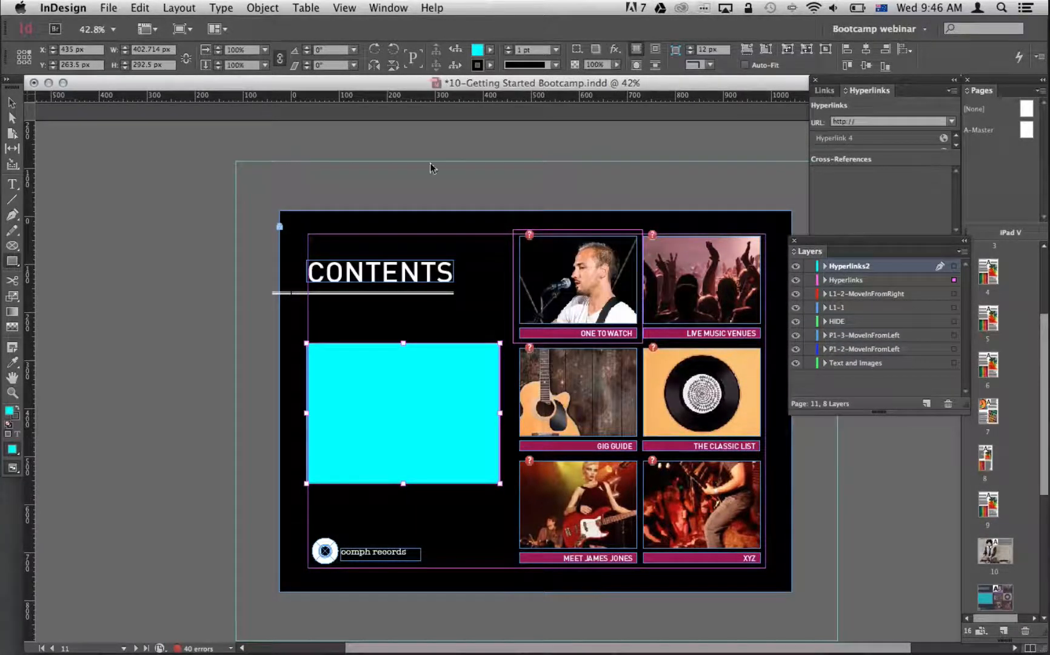
Set both the fill and the stroke of the new rectangle to the [None] swatch.
click(388, 8)
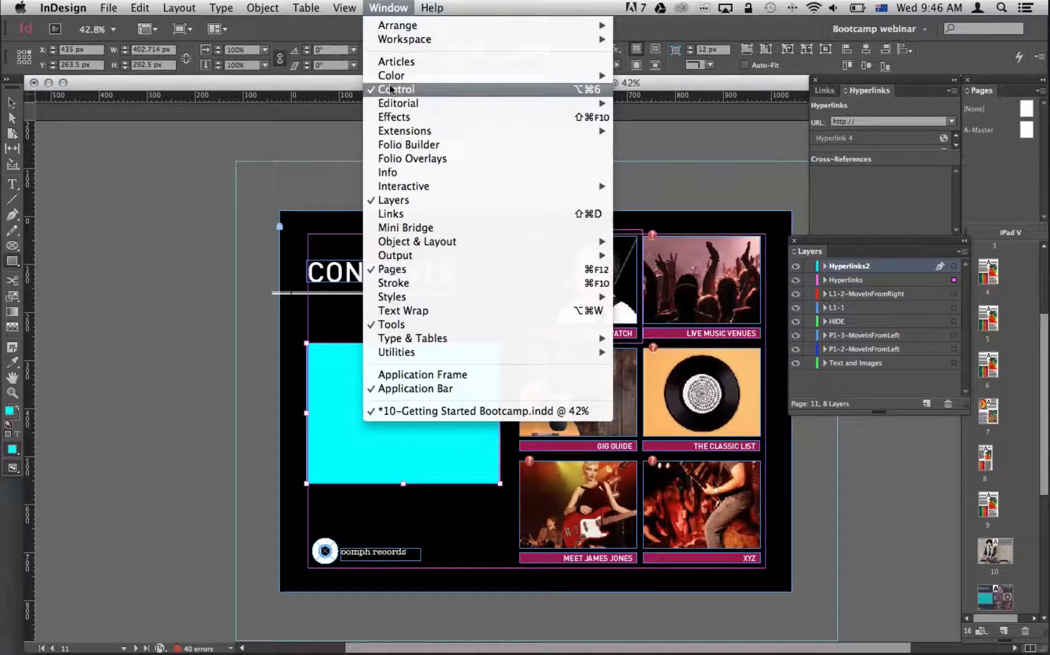
mouse_move(494, 75)
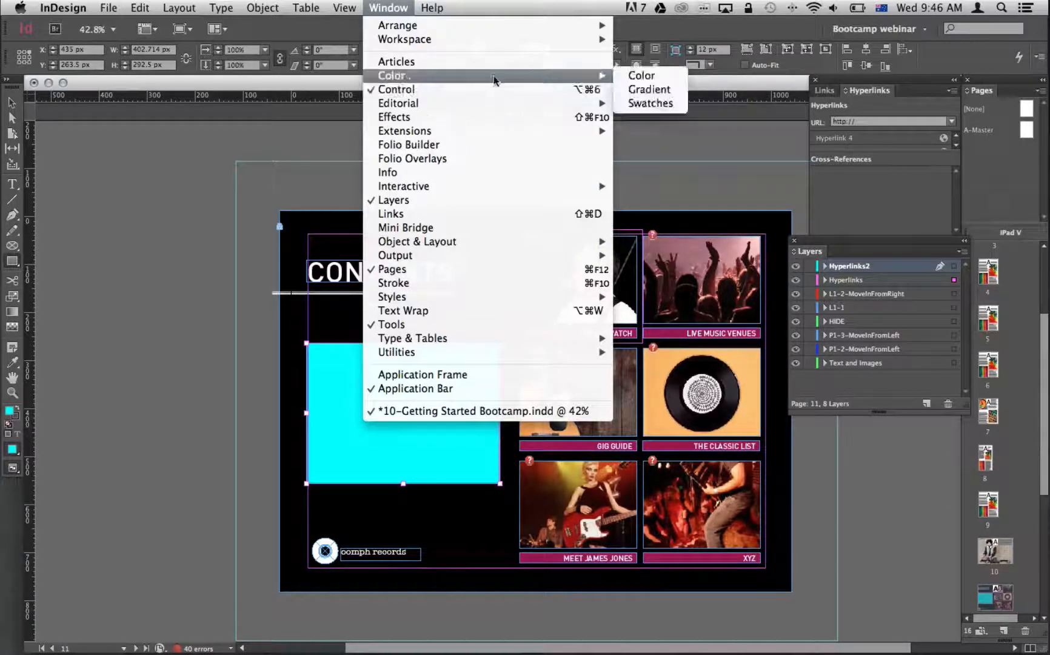
click(651, 103)
click(732, 528)
key(x)
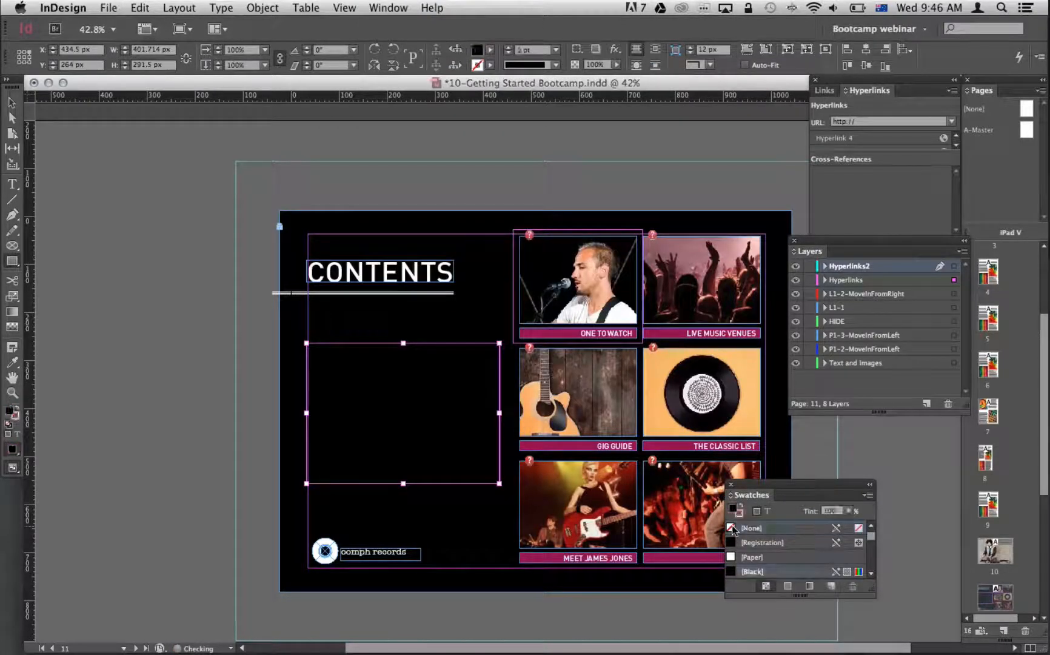
click(732, 528)
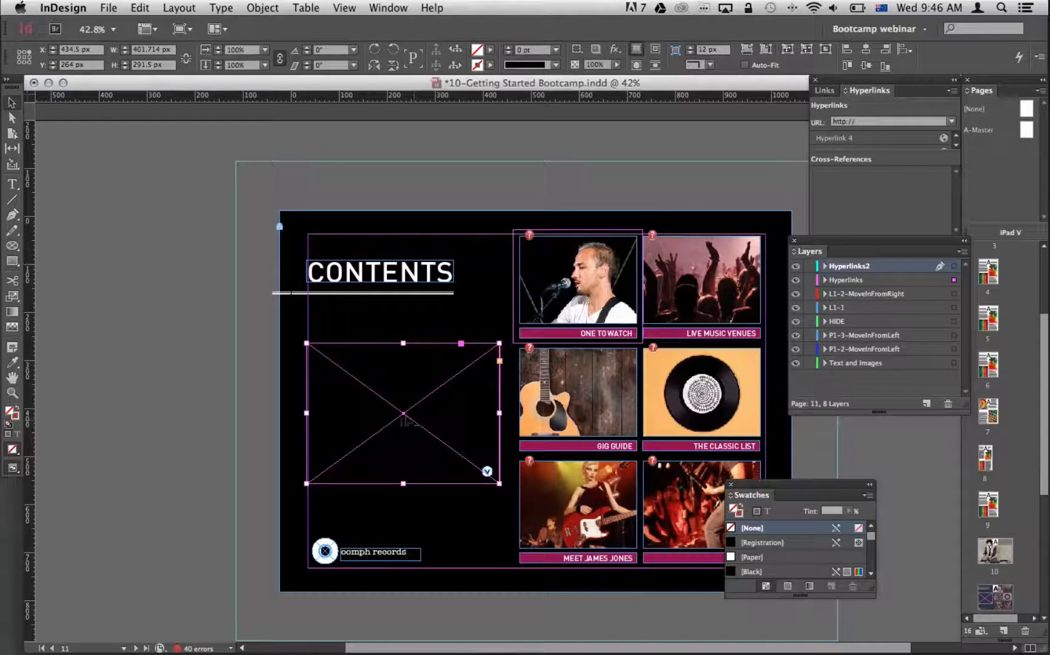
Move the hyperlinked placeholder frame from the Hyperlinks layer to Hyperlinks2 and hide the Hyperlinks layer.
click(954, 280)
drag(955, 274, 954, 266)
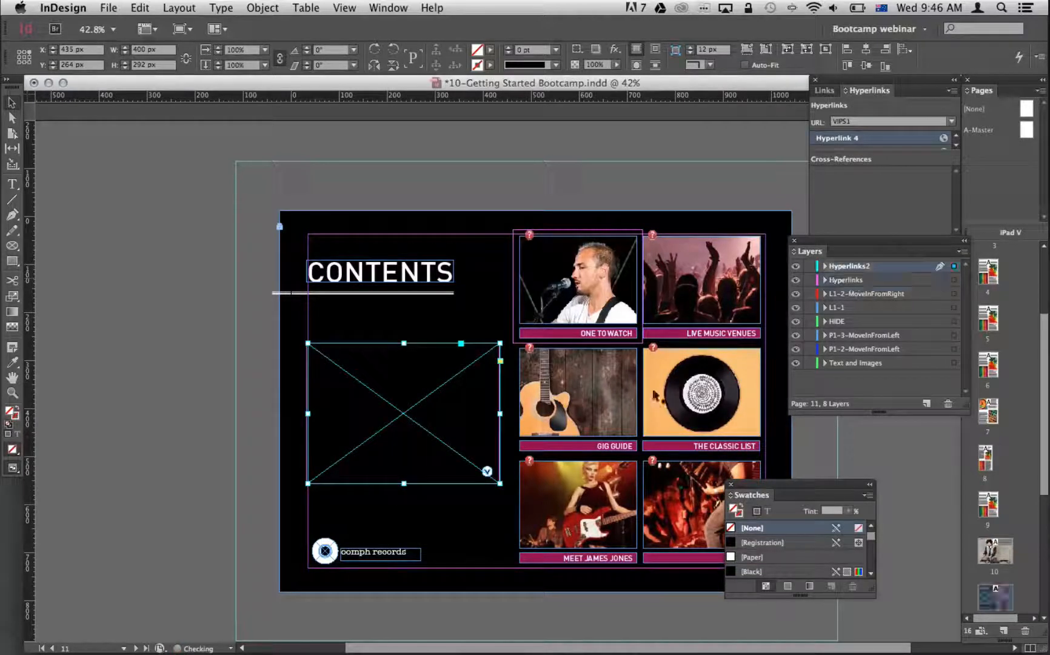
click(795, 280)
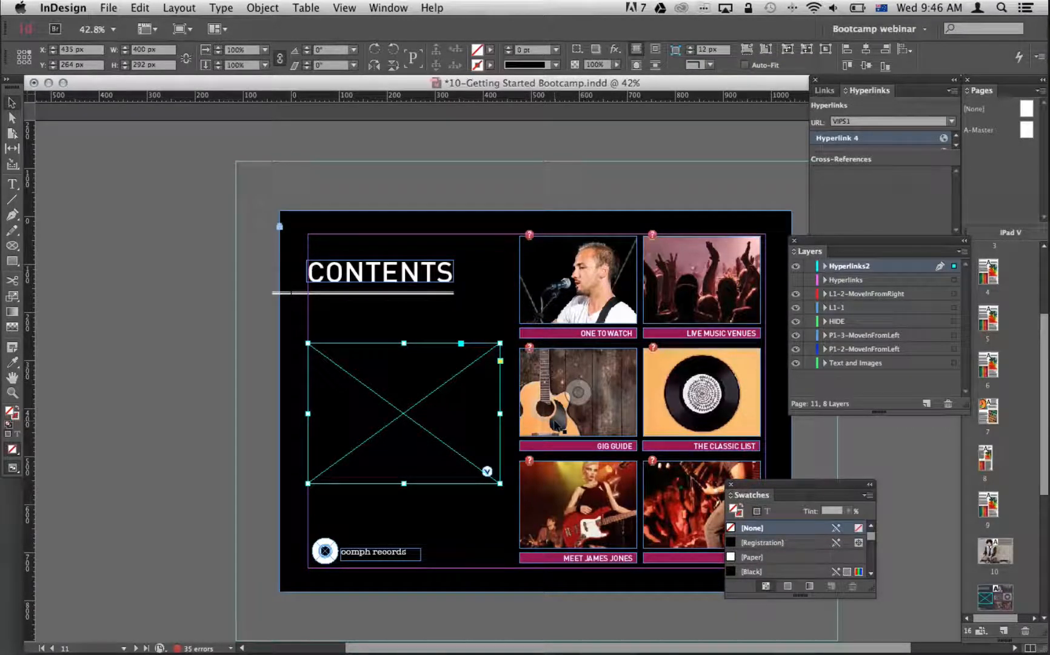
Set the width of the feature list page, page 12, to 400 px with the Page tool.
key(super+minus)
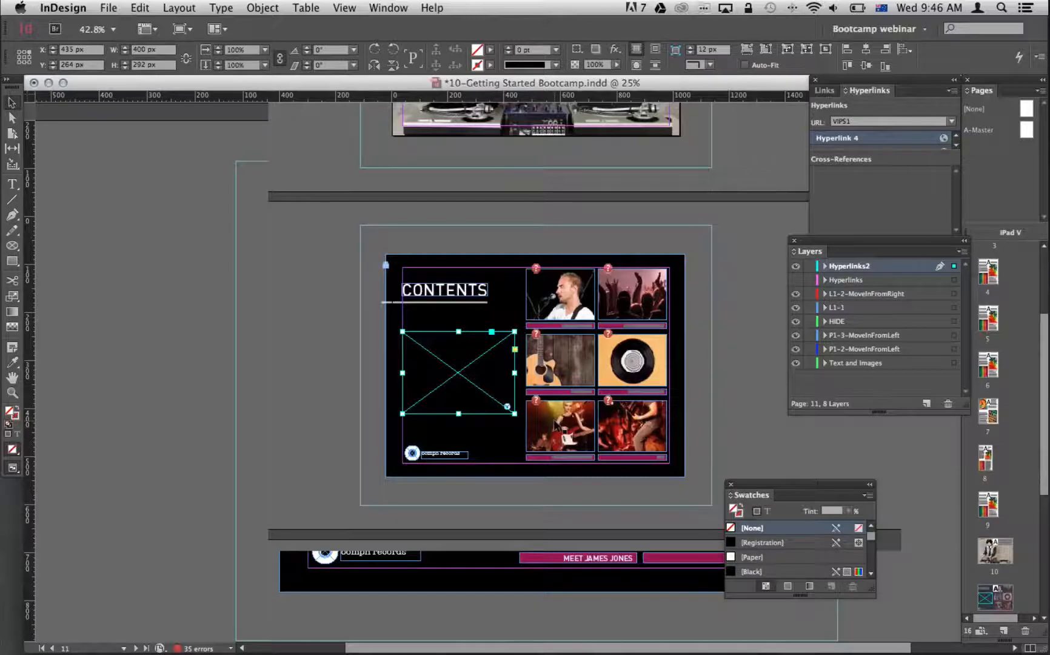
key(super+minus)
drag(428, 317, 738, 613)
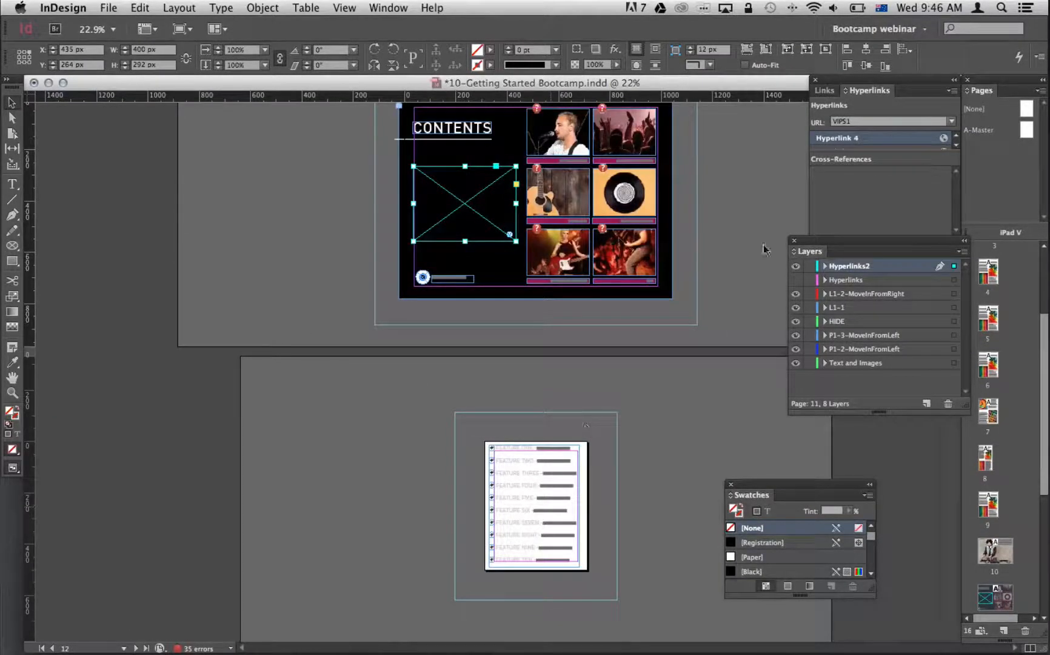
click(683, 235)
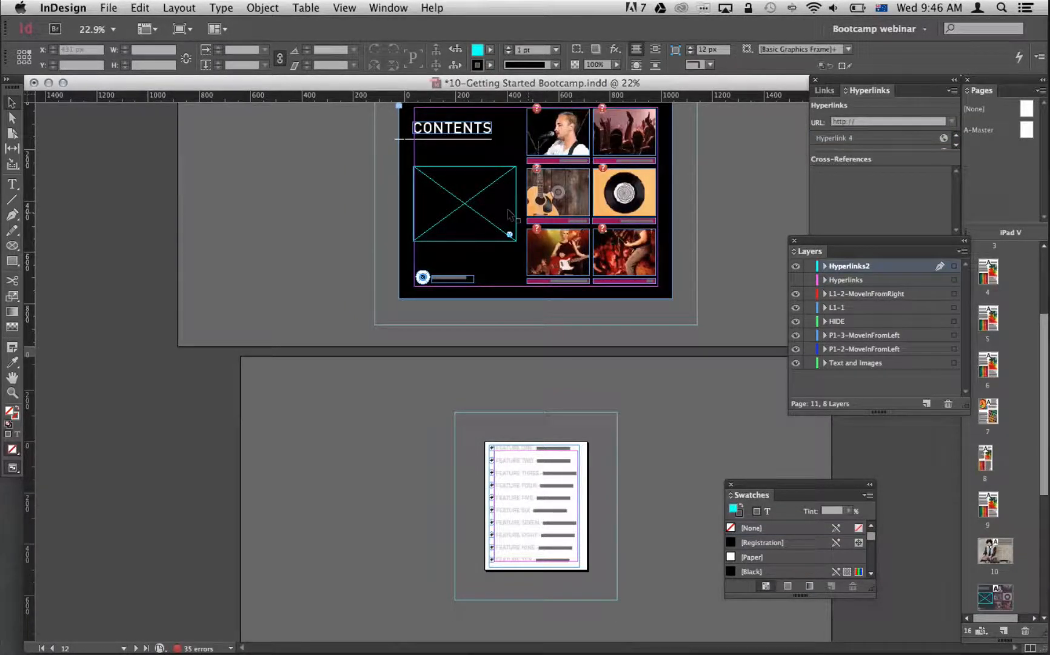
key(shift+p)
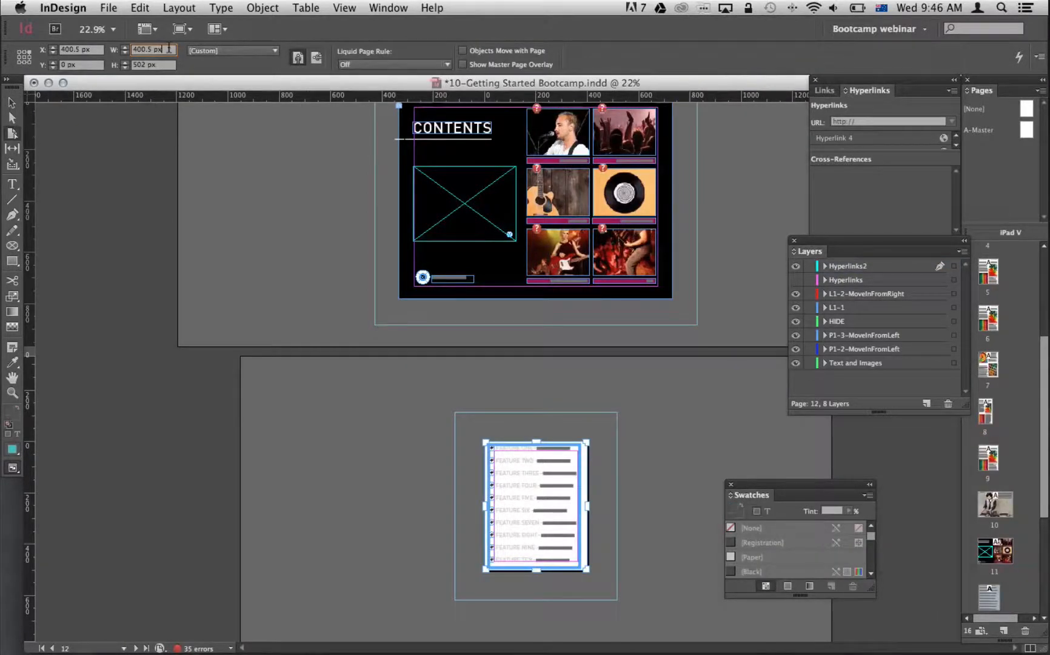
key(BackSpace)
key(BackSpace)
key(BackSpace)
key(BackSpace)
key(BackSpace)
key(Return)
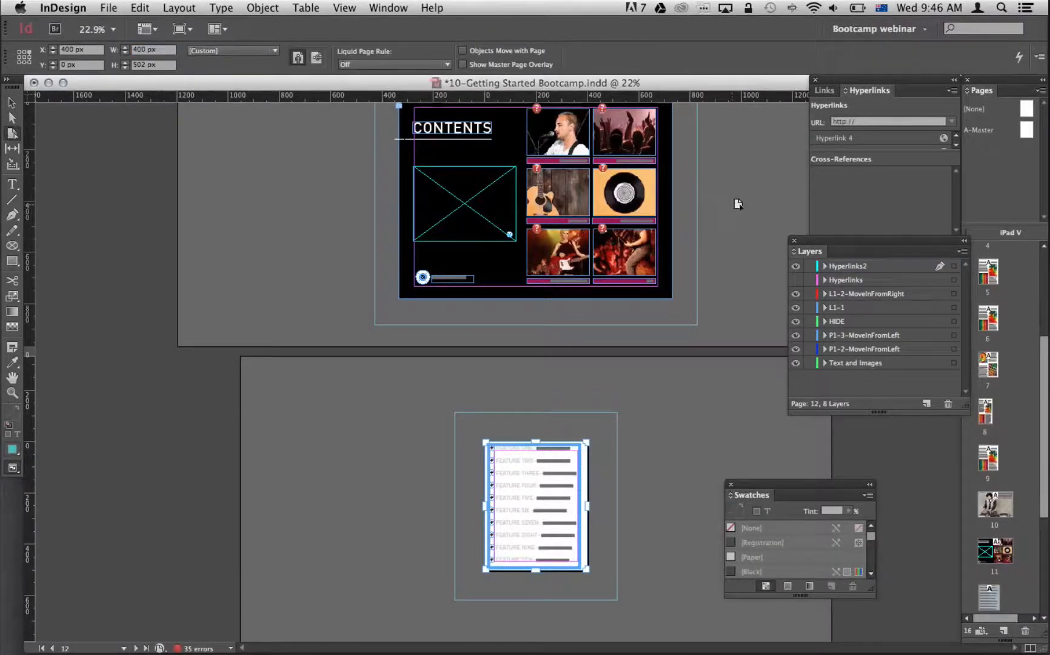
Shorten the placeholder frame on the contents page to a height of 284 px by raising its lower edge.
key(v)
click(479, 205)
key(super+shift+a)
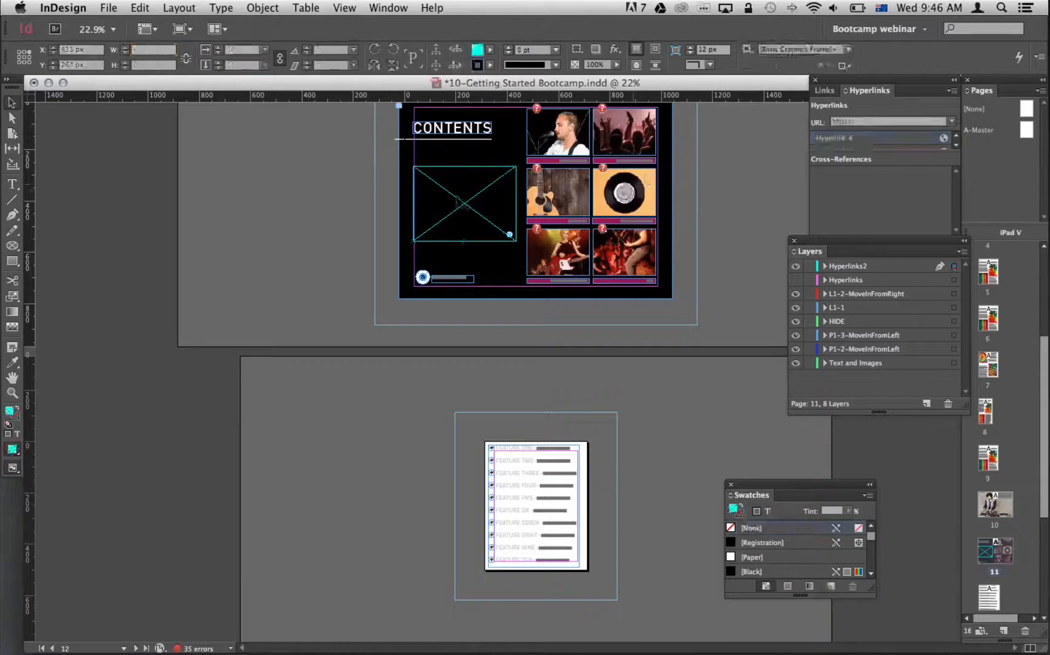
click(462, 204)
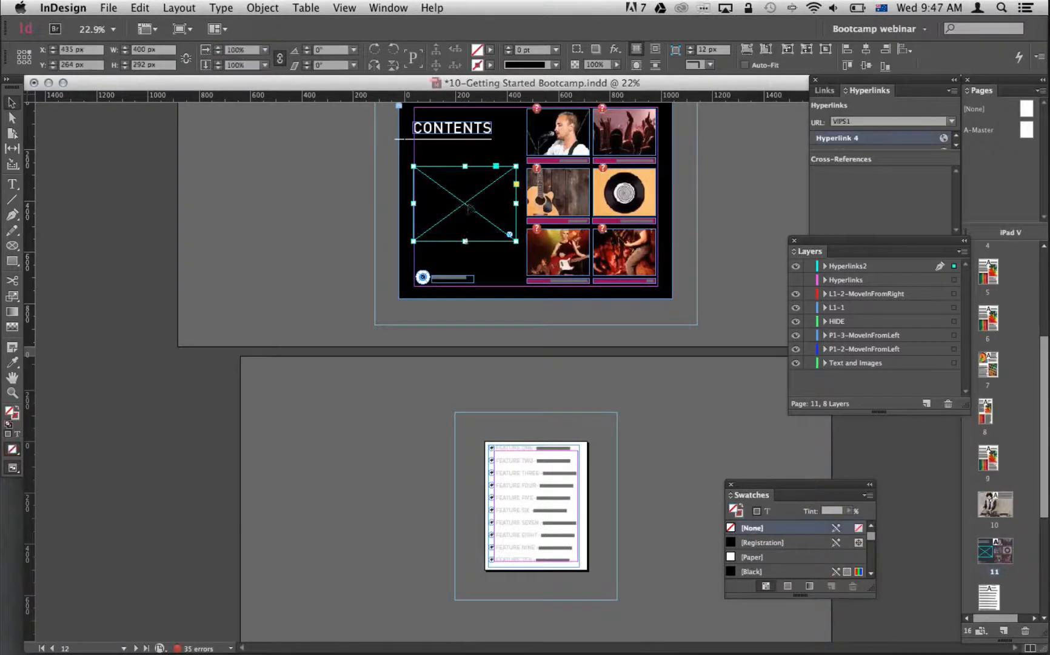
drag(462, 239, 464, 240)
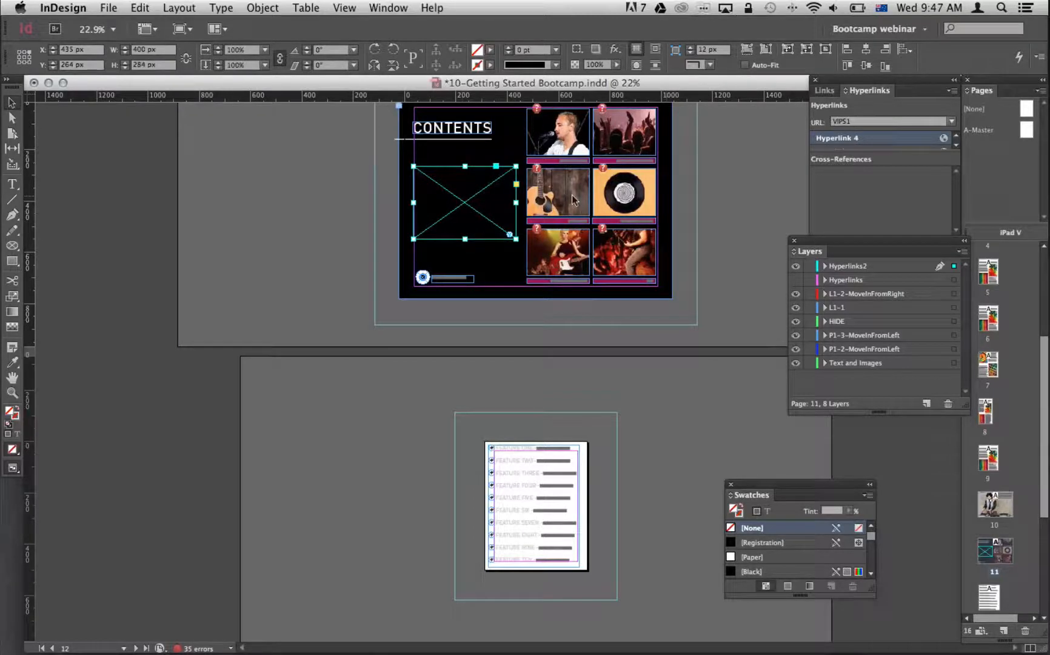
Delete the existing hyperlink from the placeholder frame on the contents page.
click(708, 166)
click(492, 200)
drag(831, 90, 822, 69)
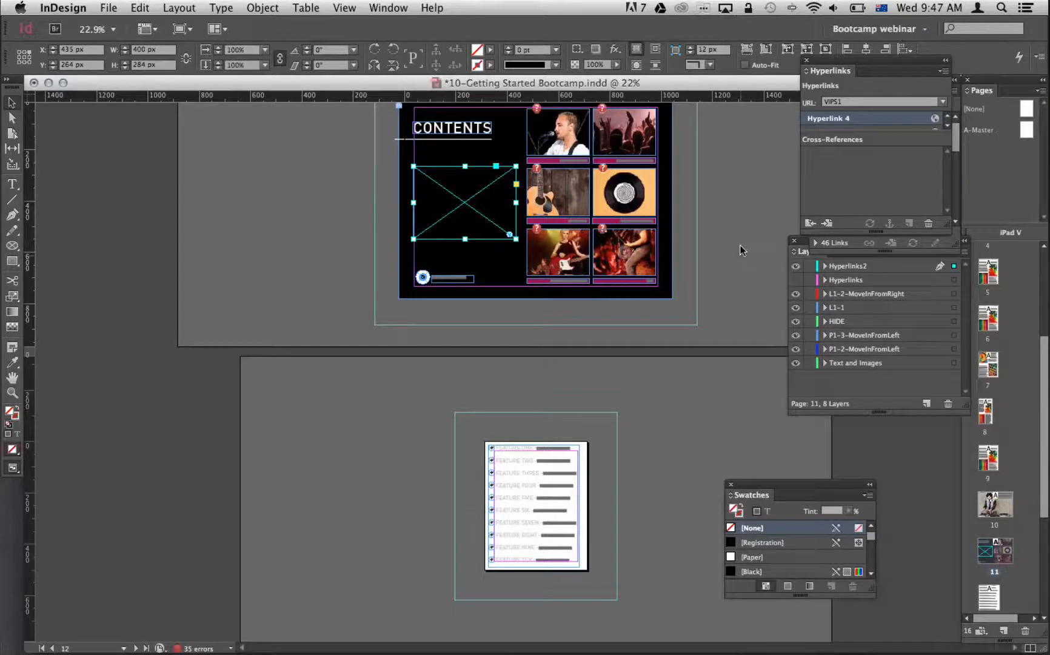
click(928, 223)
click(652, 354)
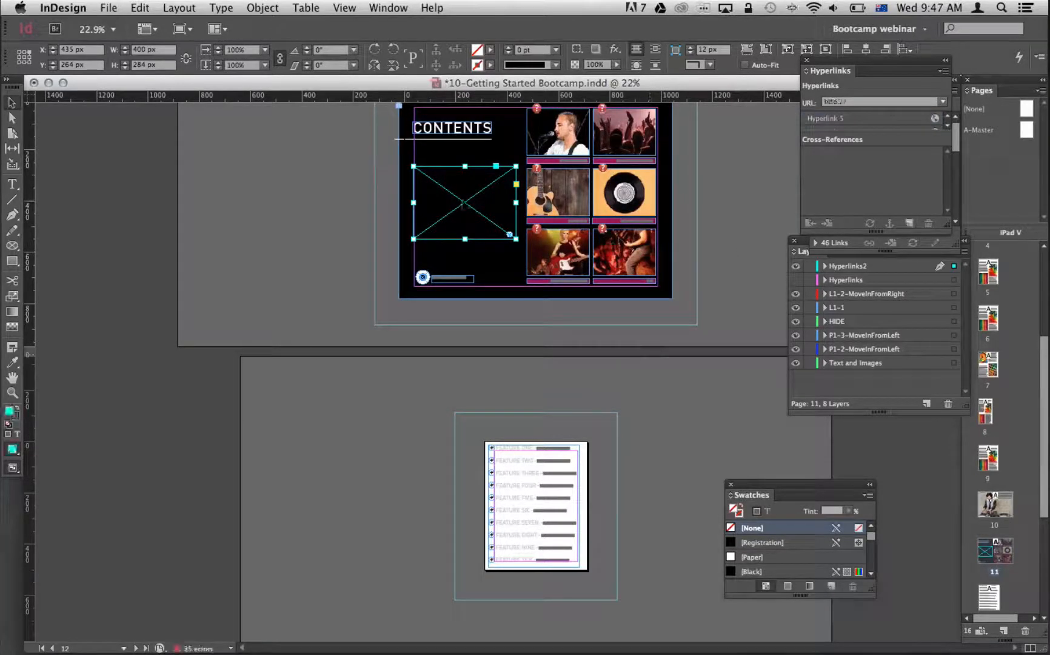
Add a hyperlink to the URL VIPS1 on the placeholder frame, with Shared Hyperlink Destination turned off.
click(909, 223)
text(VIPS1)
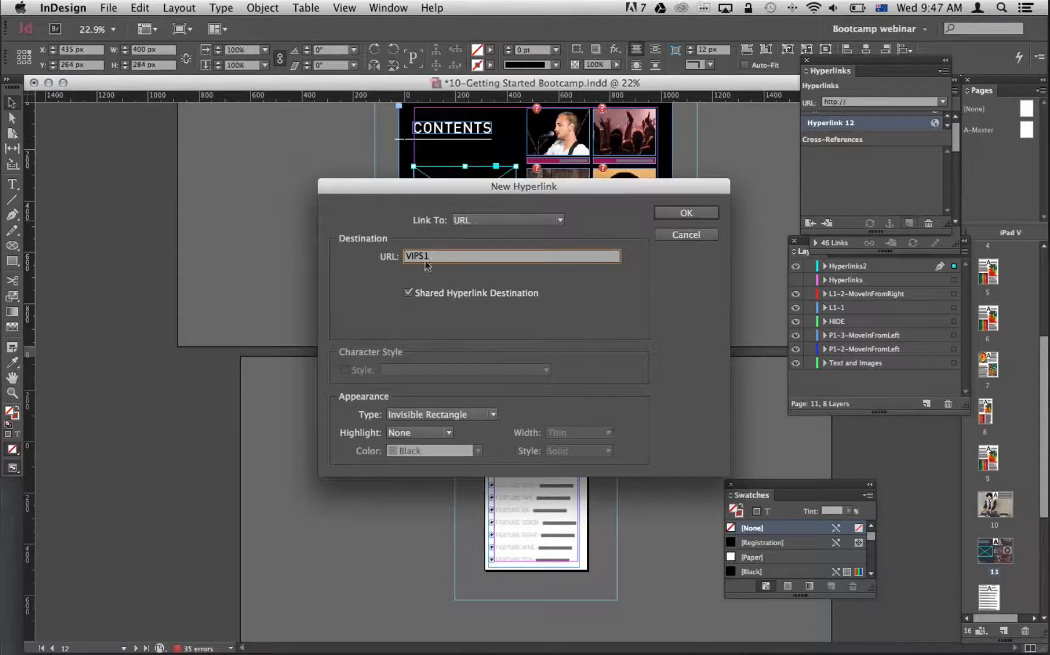
drag(433, 256, 368, 251)
click(433, 257)
drag(427, 256, 405, 256)
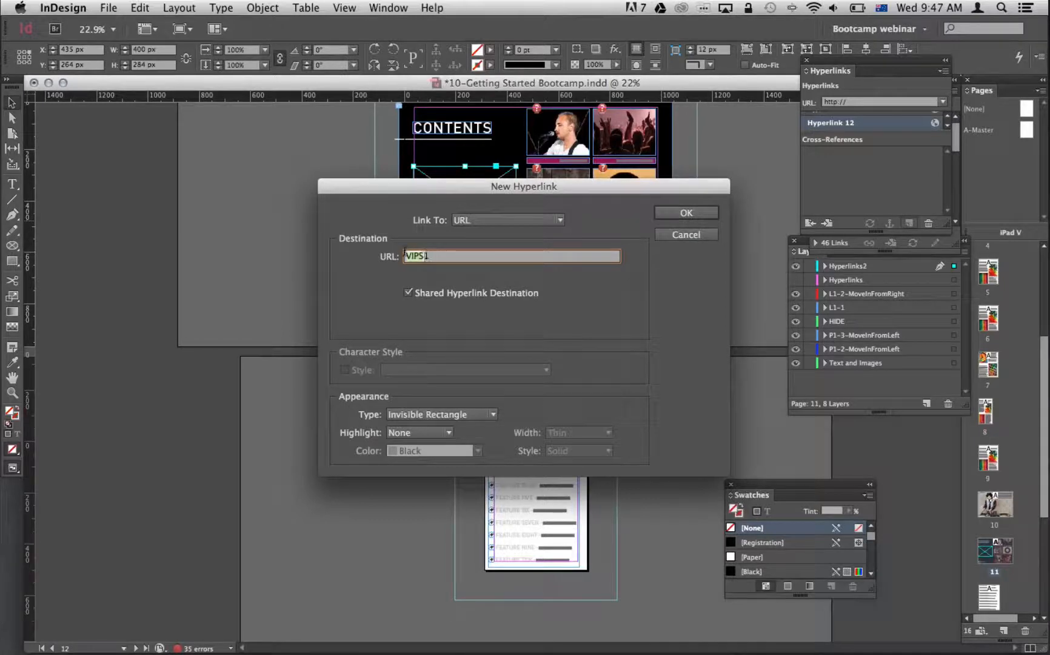
click(448, 257)
drag(429, 193, 425, 174)
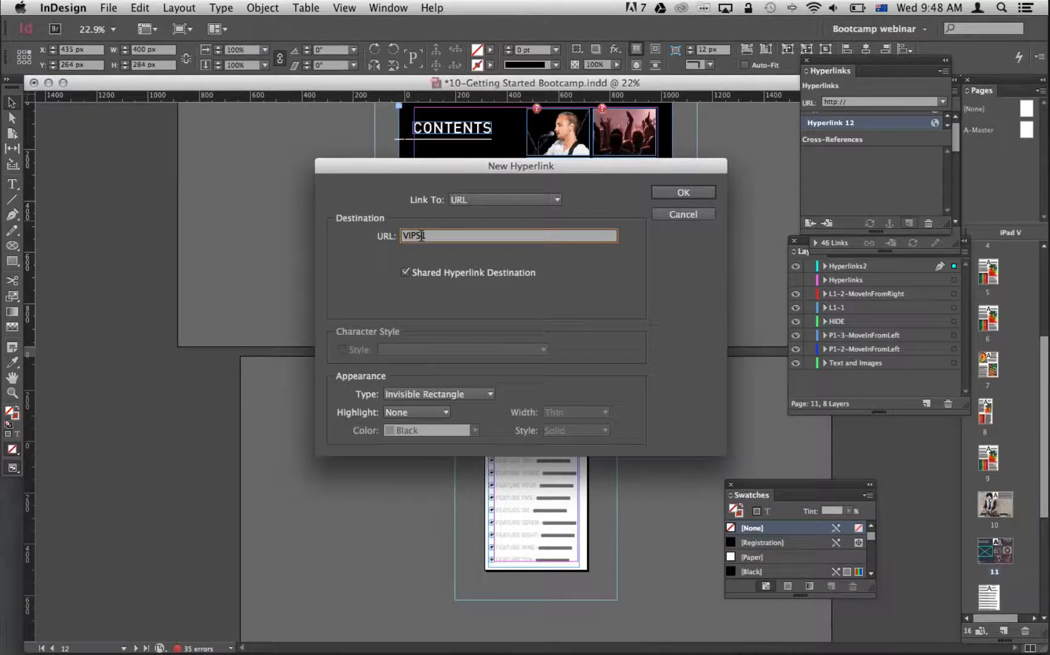
drag(422, 235, 402, 236)
click(405, 272)
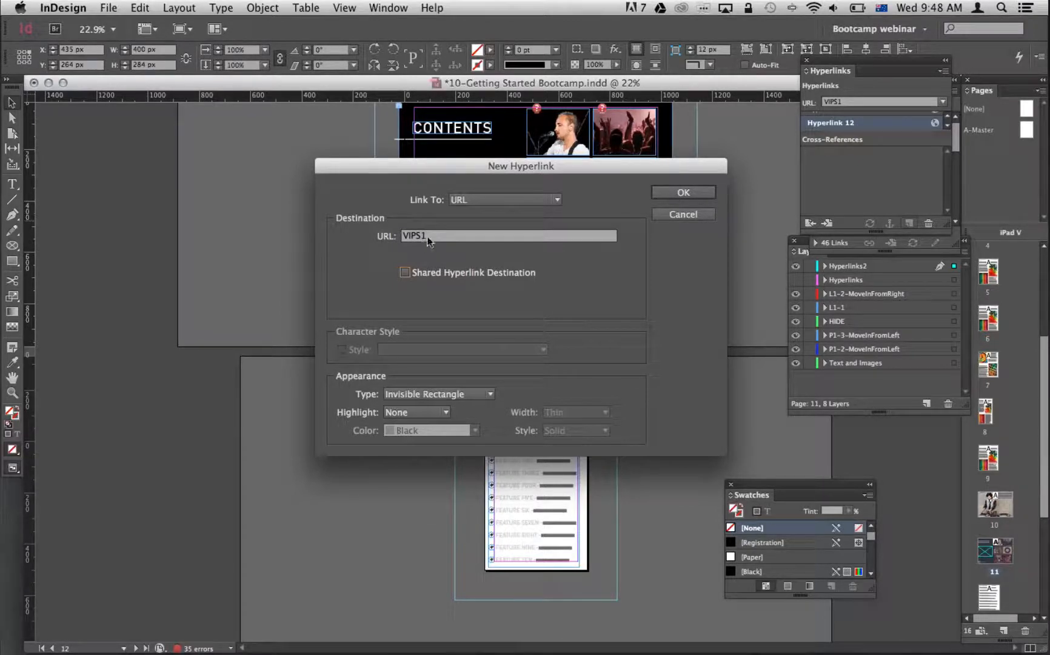
click(683, 191)
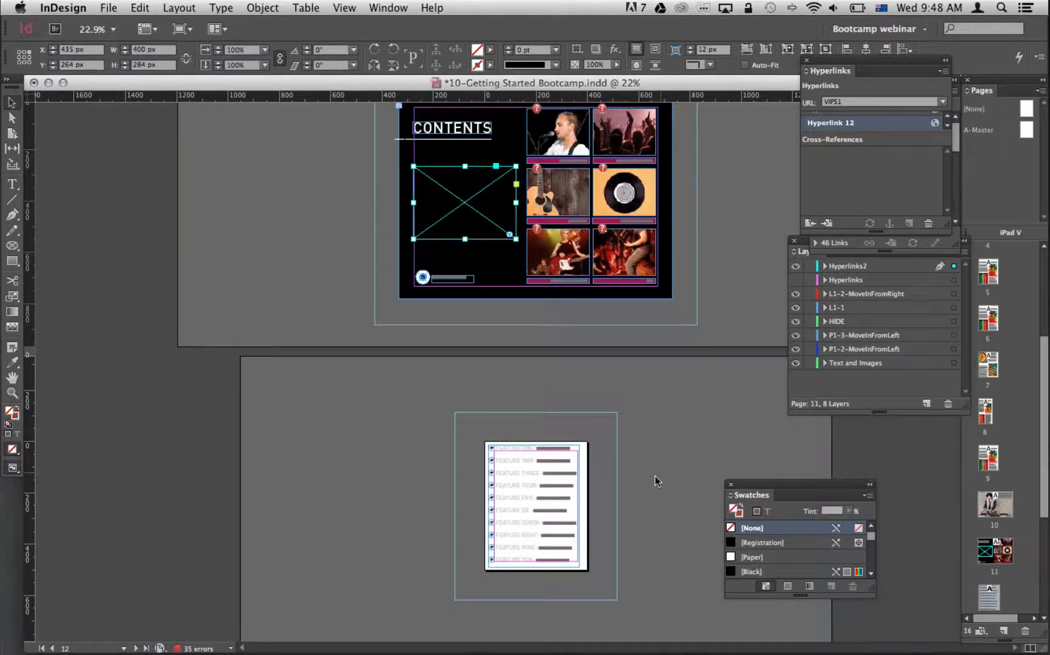
Examine the feature list on page 12 and compare it with the contents and cover pages above it.
click(655, 474)
drag(400, 404, 729, 598)
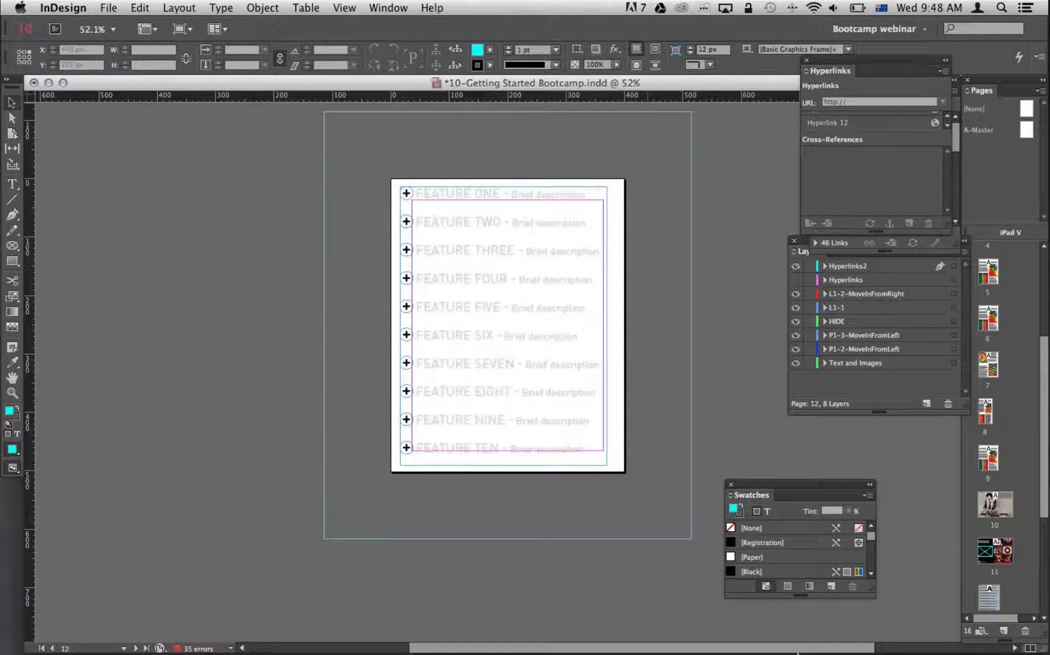
mouse_move(832, 636)
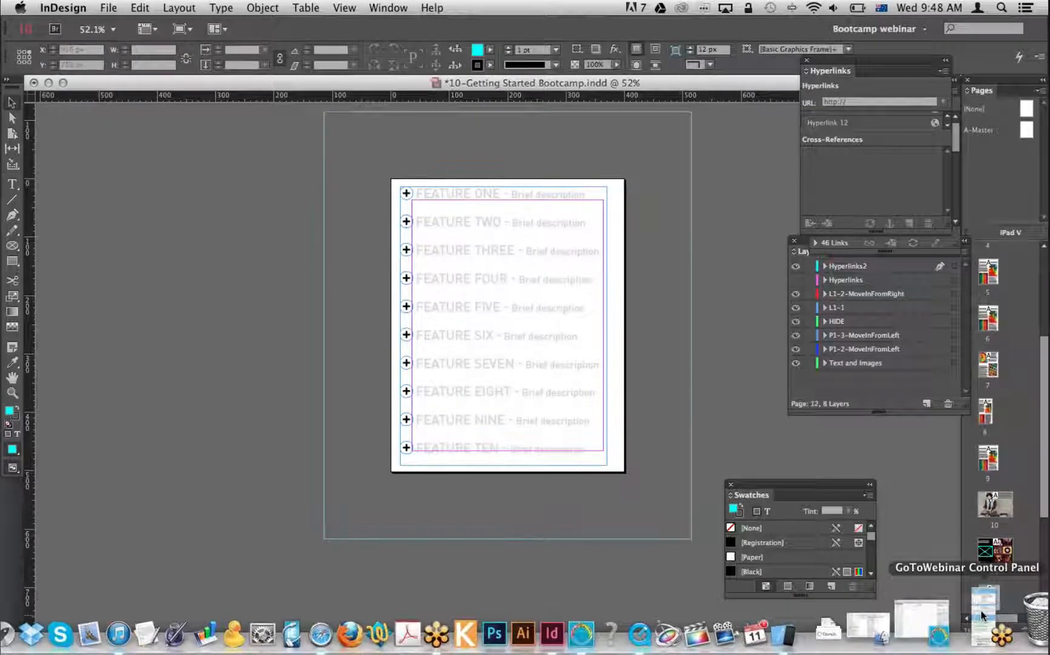
click(982, 614)
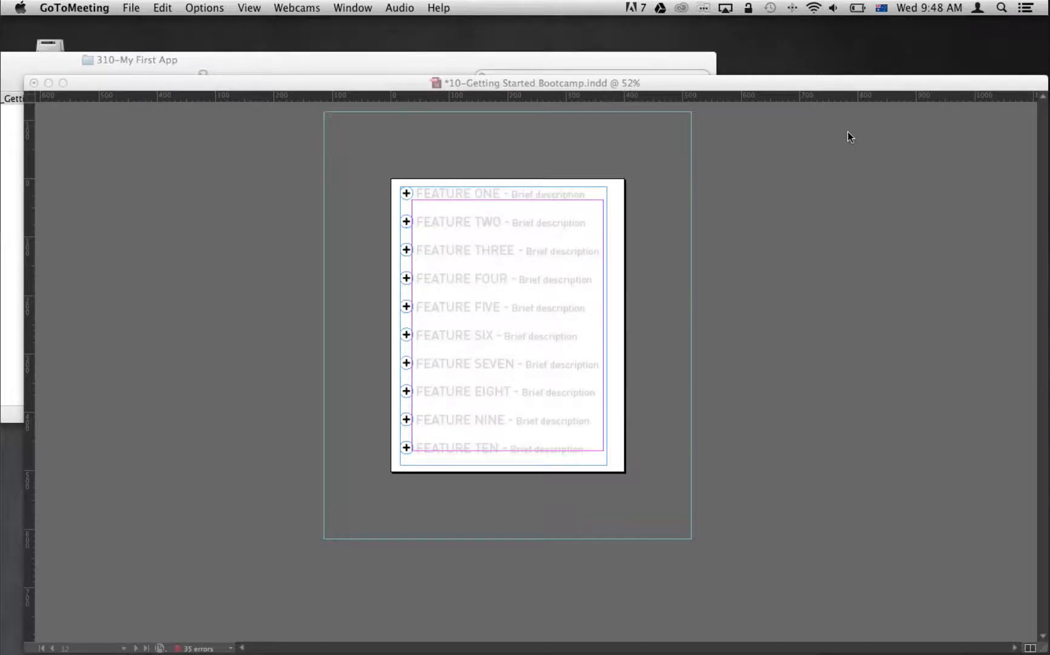
click(508, 217)
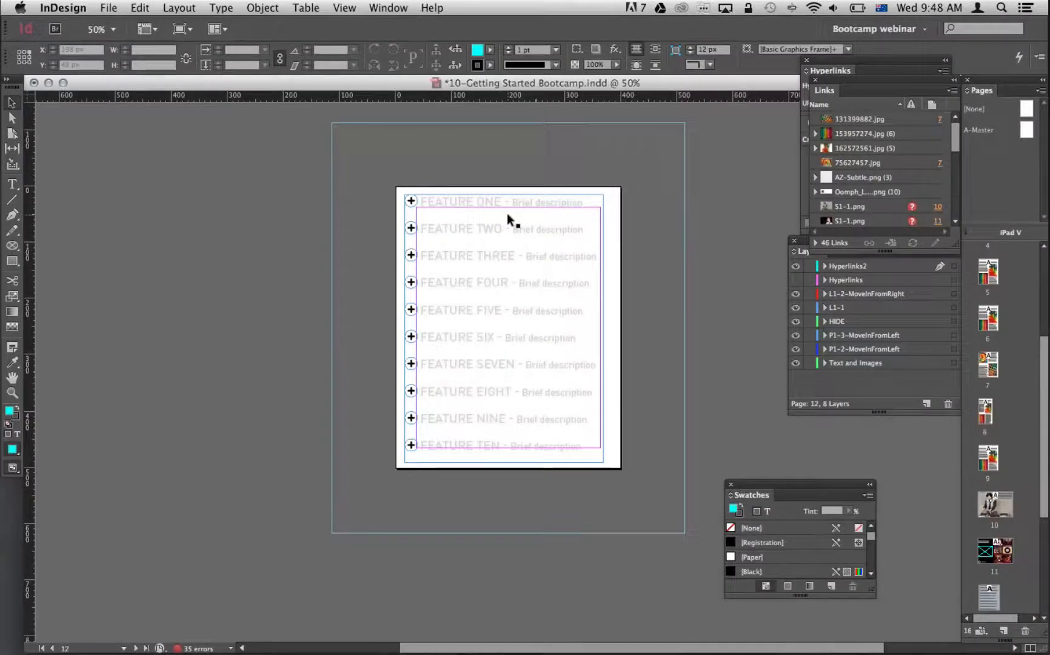
key(super+minus)
drag(429, 110, 444, 282)
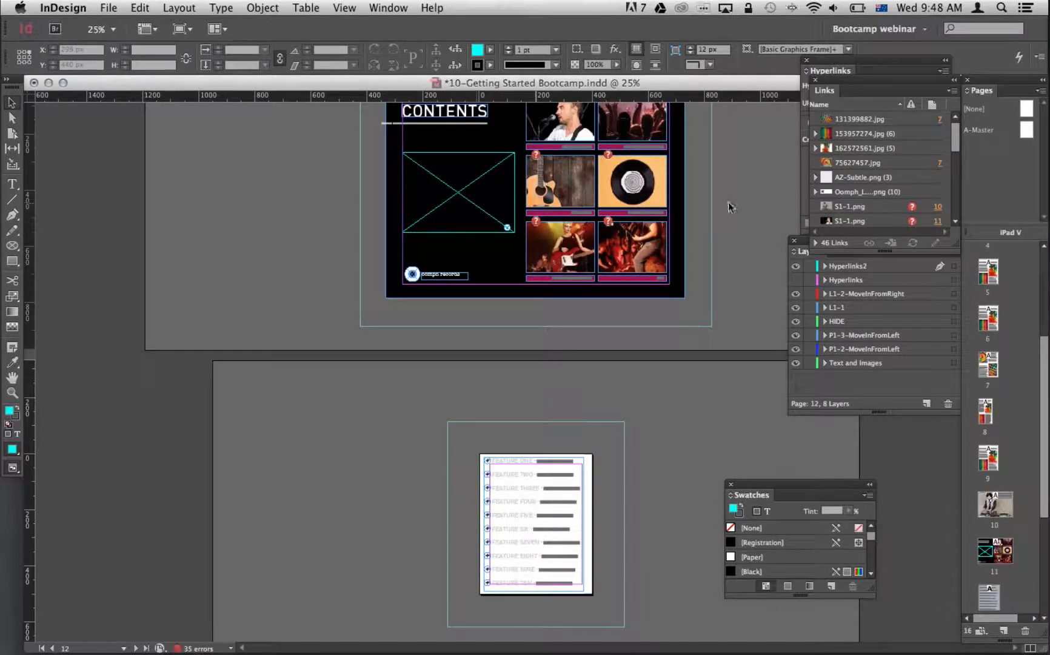
scroll(729, 202, up, 3)
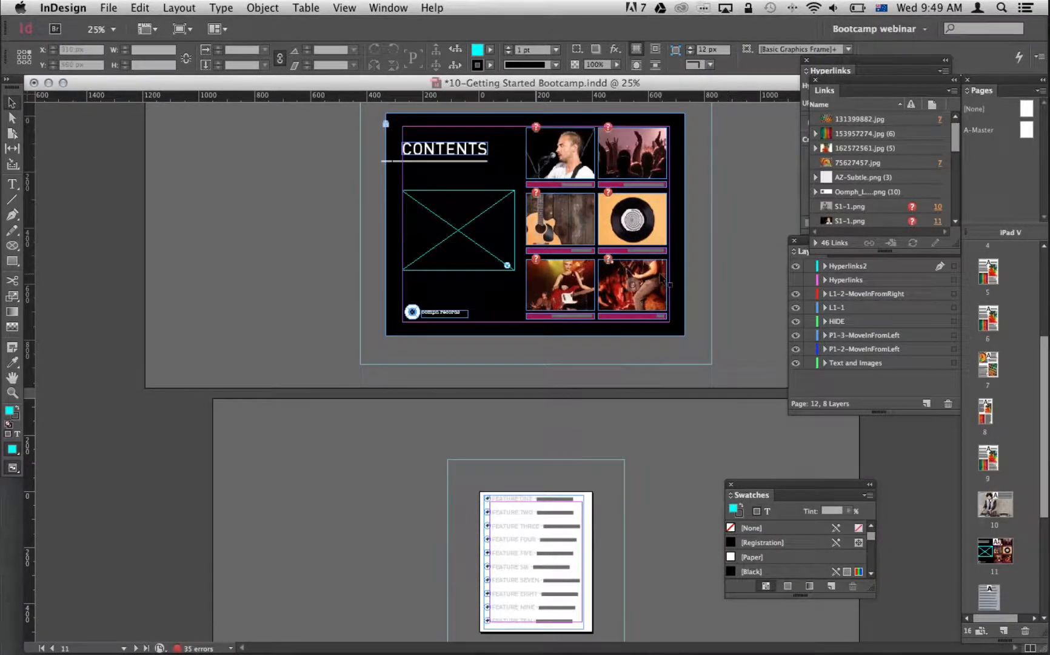
click(814, 7)
click(727, 134)
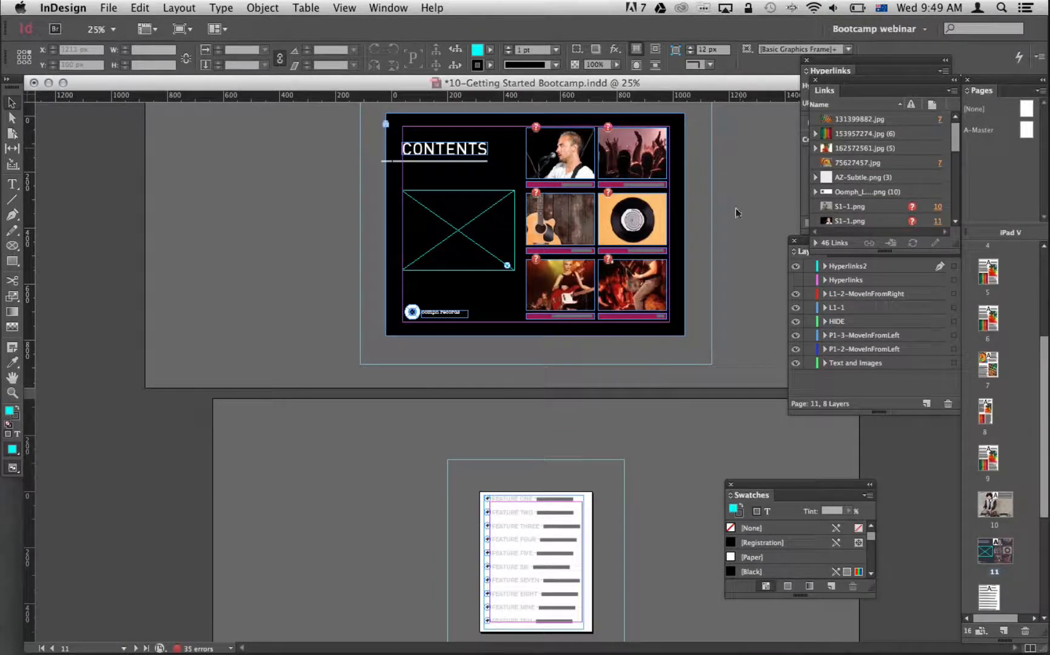
scroll(733, 221, up, 3)
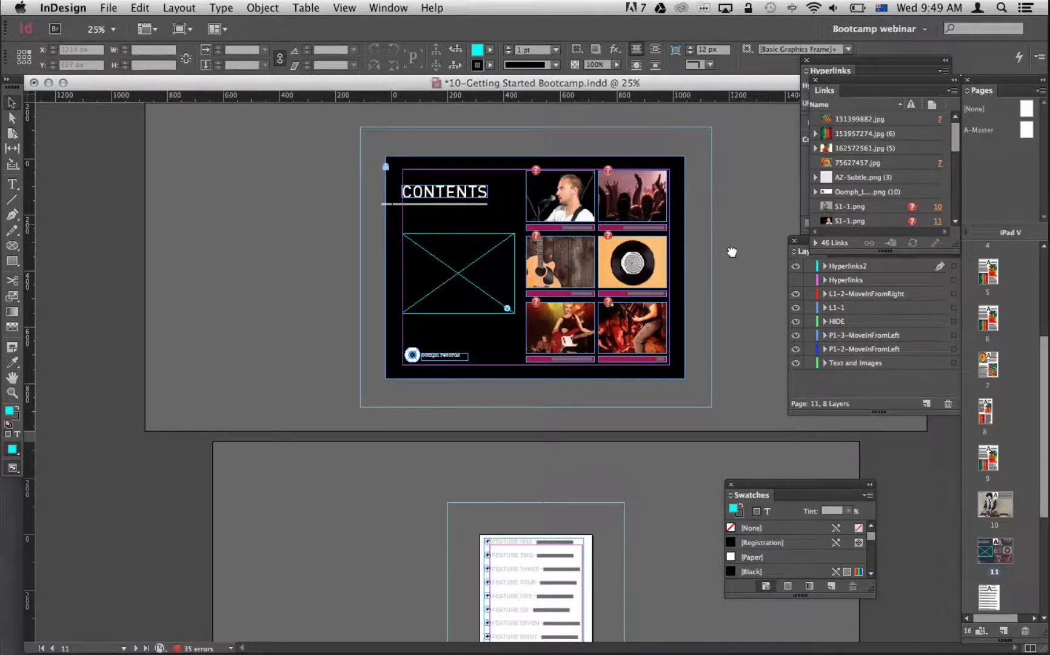
drag(732, 251, 737, 627)
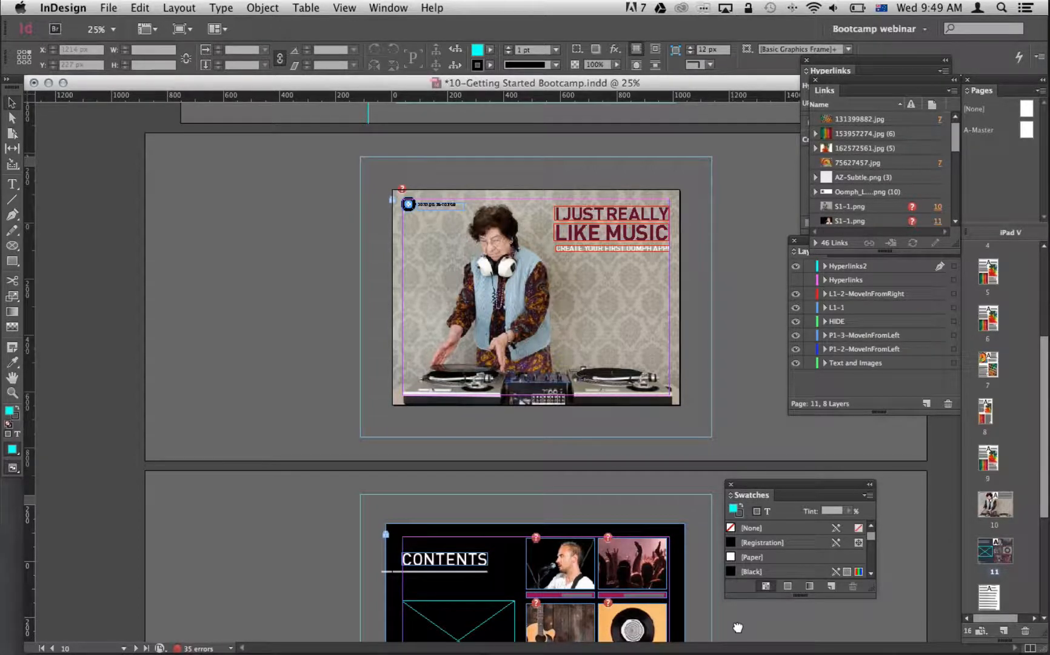
drag(661, 351, 653, 208)
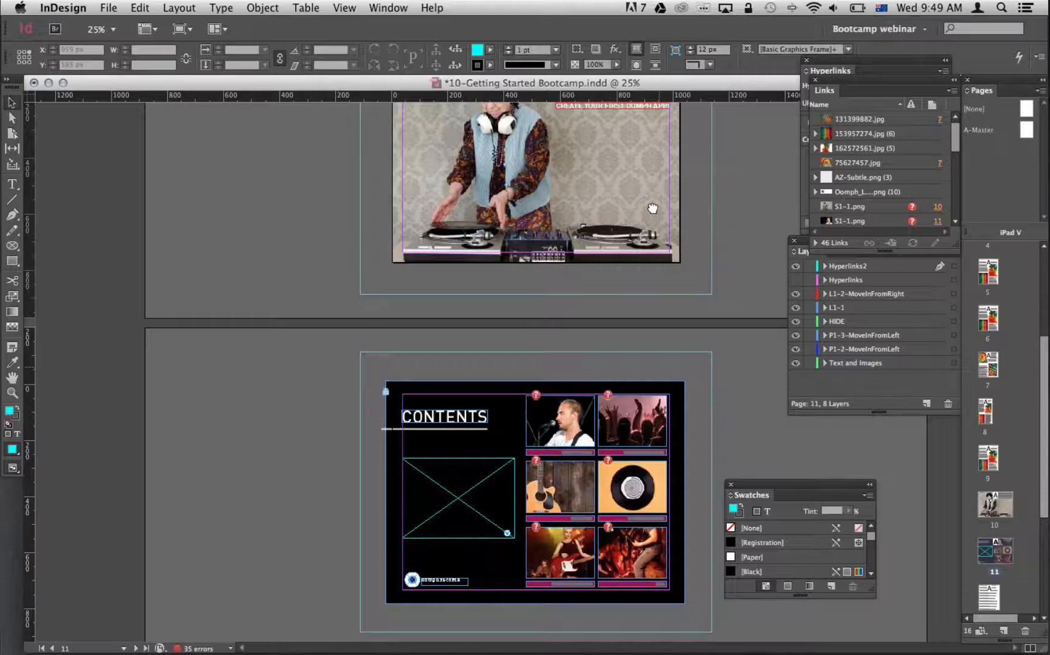
Switch to Finder and open the 320-Contents folder inside Bundle.
key(super+Tab)
click(328, 361)
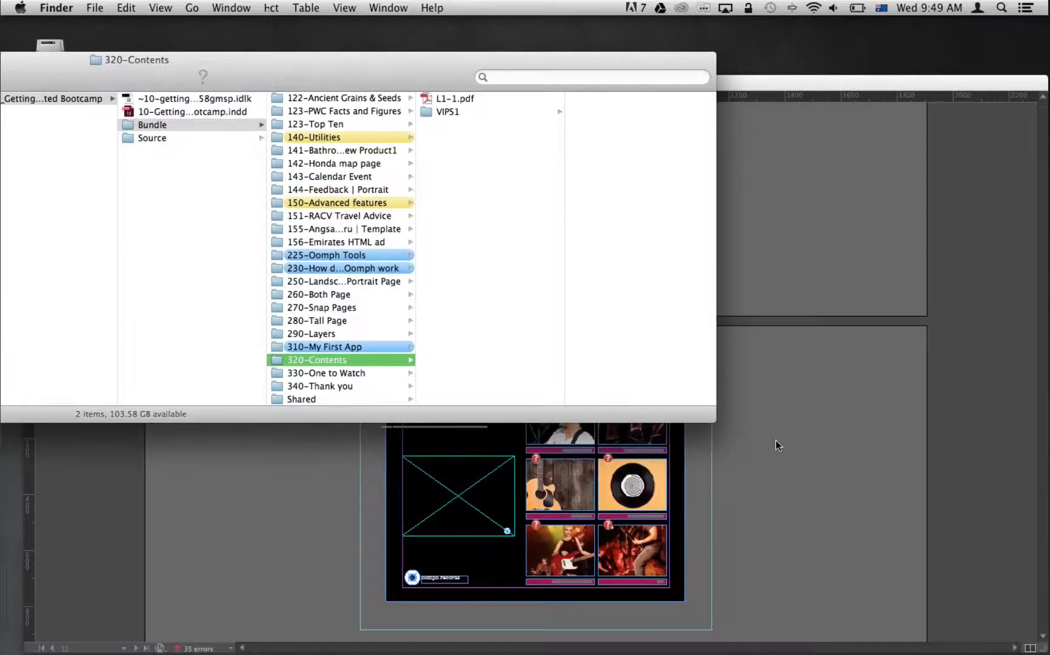
Switch to InDesign, save the document and export the contents page to 320-Contents as L1-1.pdf with the Oomph preset, replacing the existing file.
key(super+Tab)
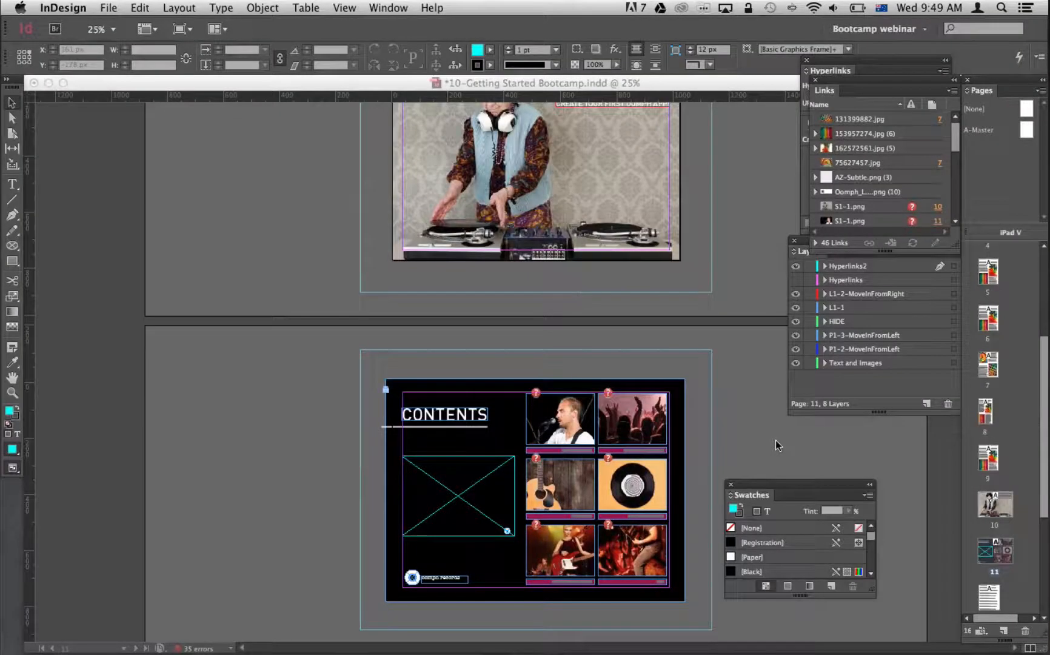
key(super+s)
scroll(776, 440, down, 3)
key(super+e)
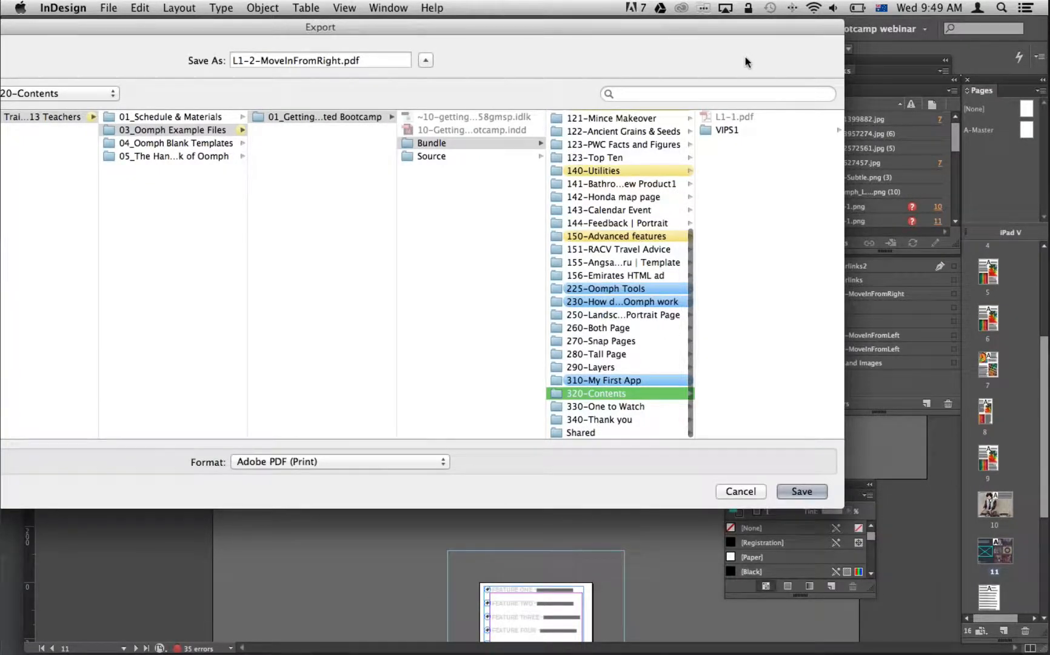
click(721, 117)
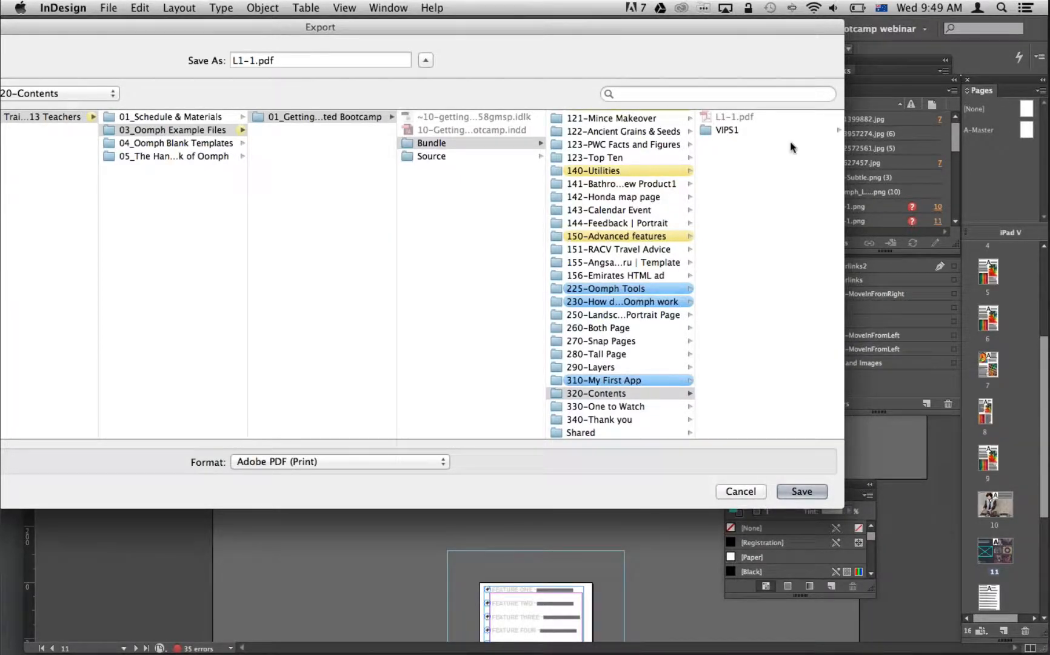
key(Return)
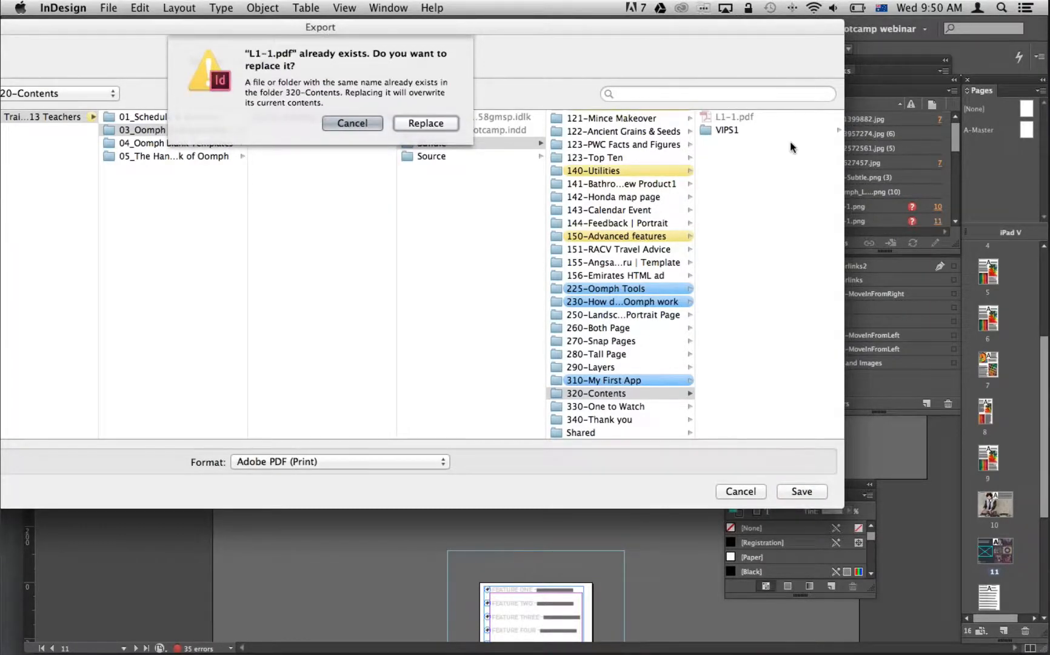
key(Return)
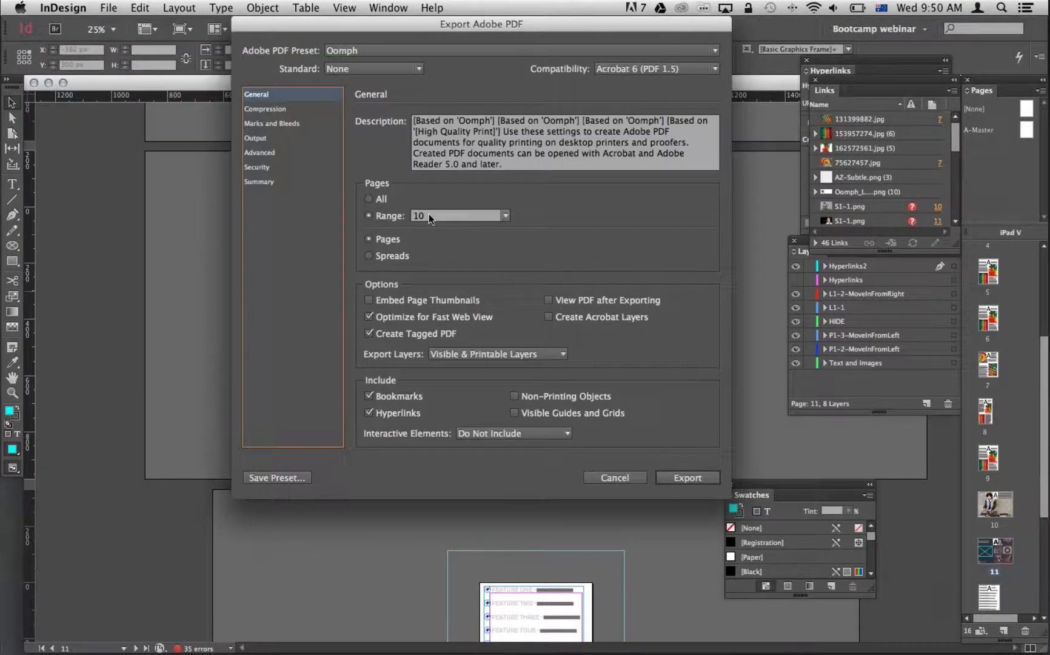
key(Return)
click(665, 367)
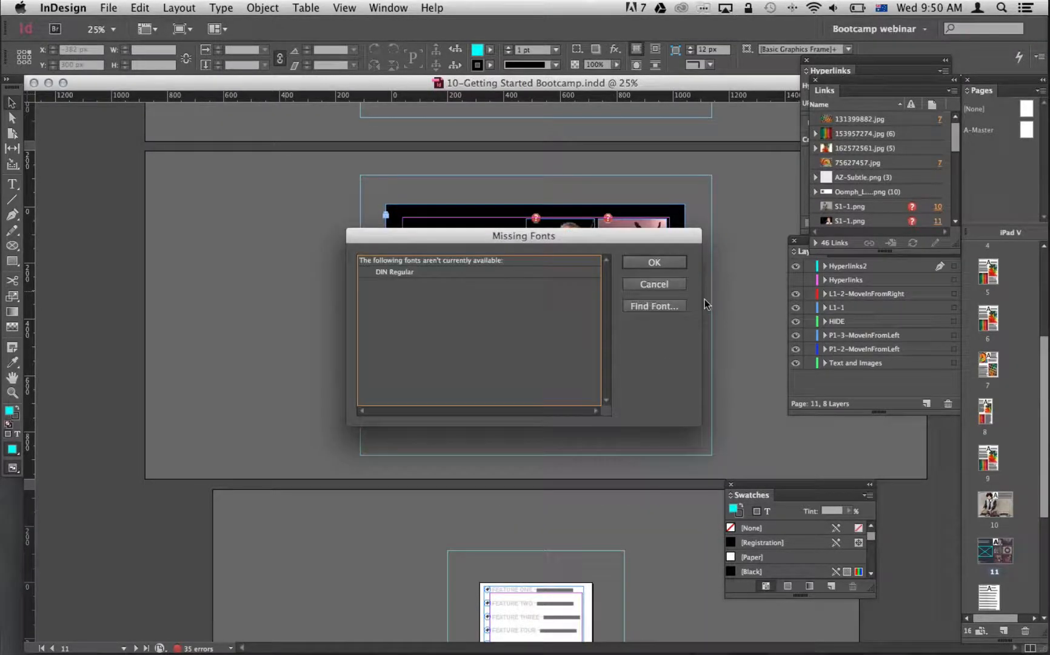
key(Return)
Save the document and export the page 12 feature list to the VIPS1 folder as S1-1.pdf with the Oomph preset, replacing the existing file.
drag(745, 394, 738, 260)
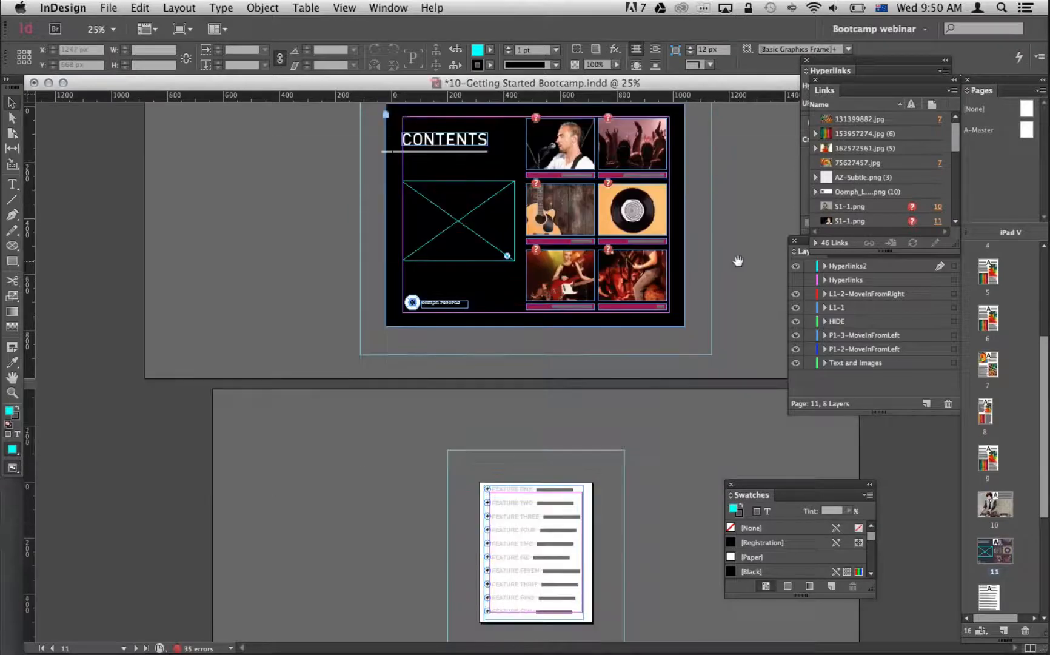
scroll(680, 448, down, 3)
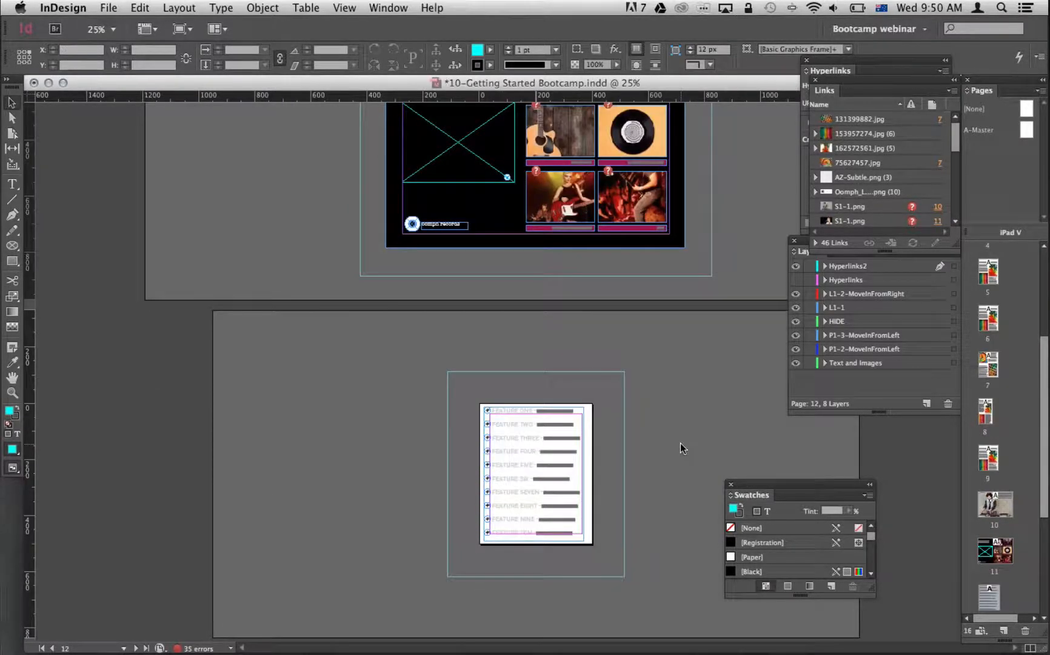
key(super+s)
key(super+e)
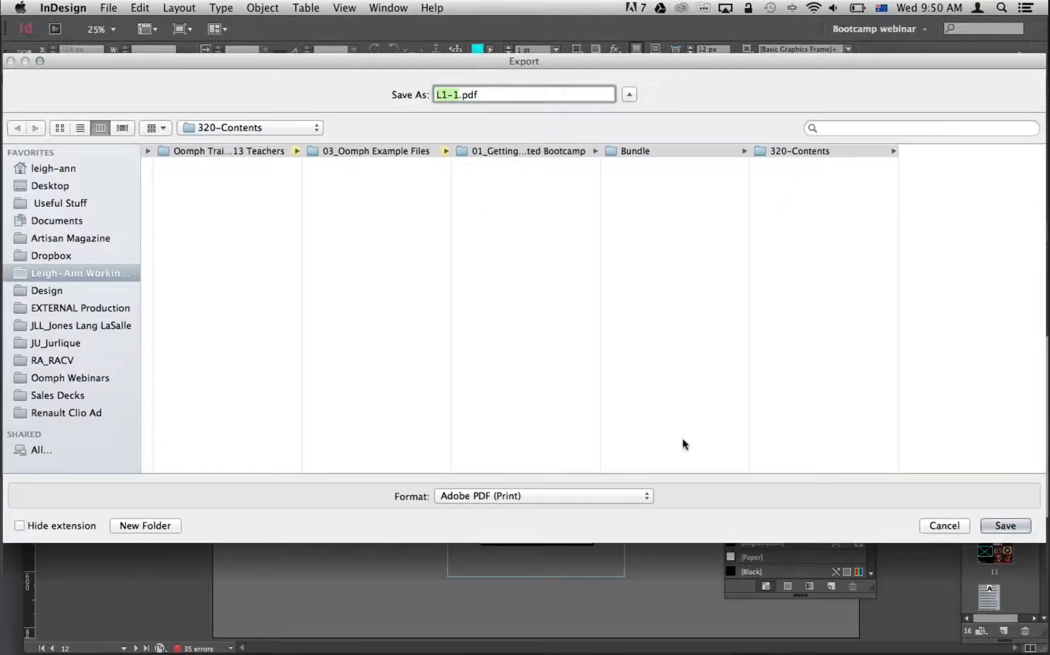
click(801, 165)
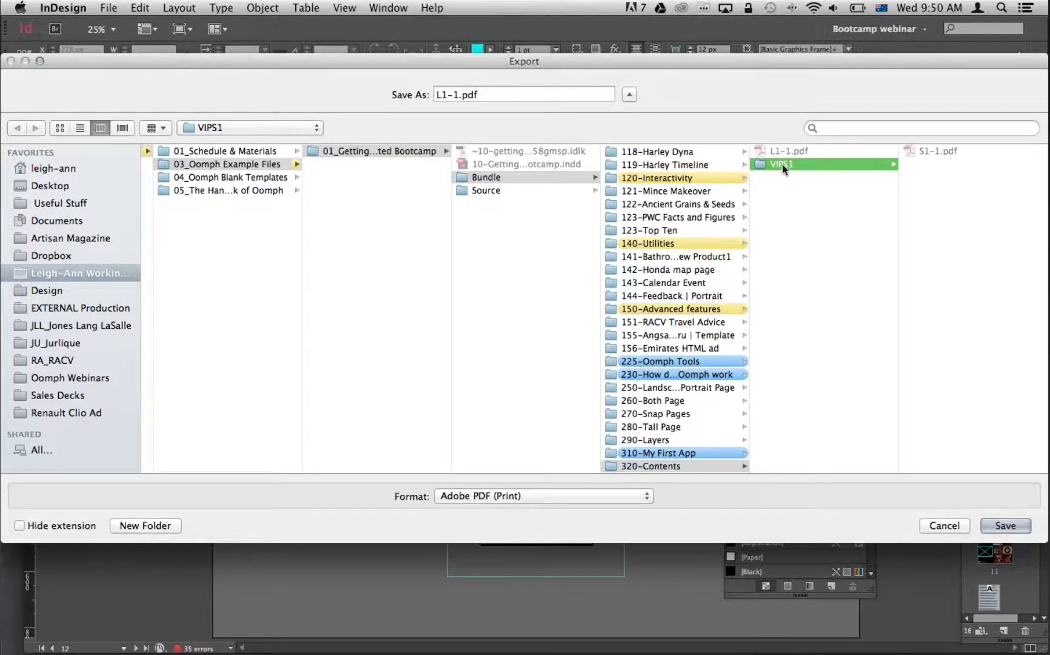
click(921, 150)
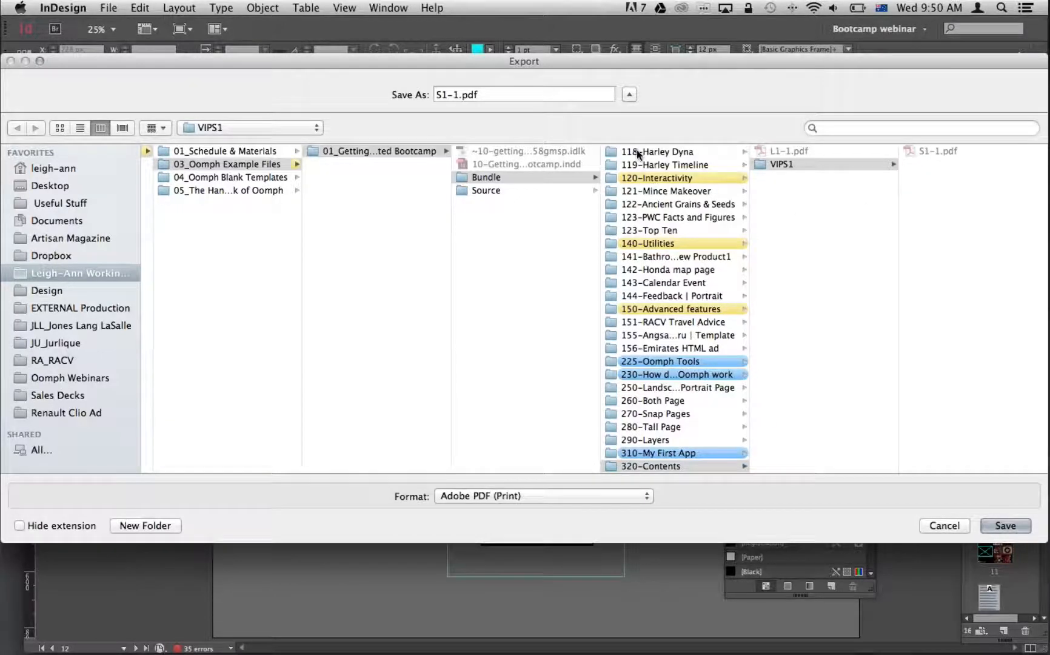
click(458, 94)
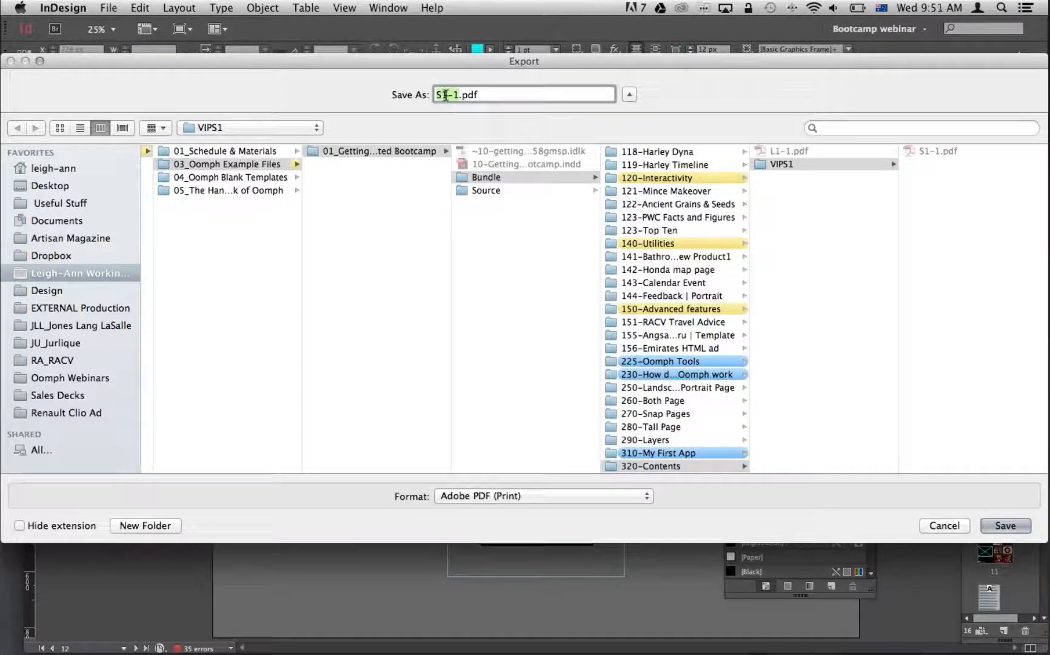
drag(448, 95, 441, 104)
drag(460, 96, 425, 94)
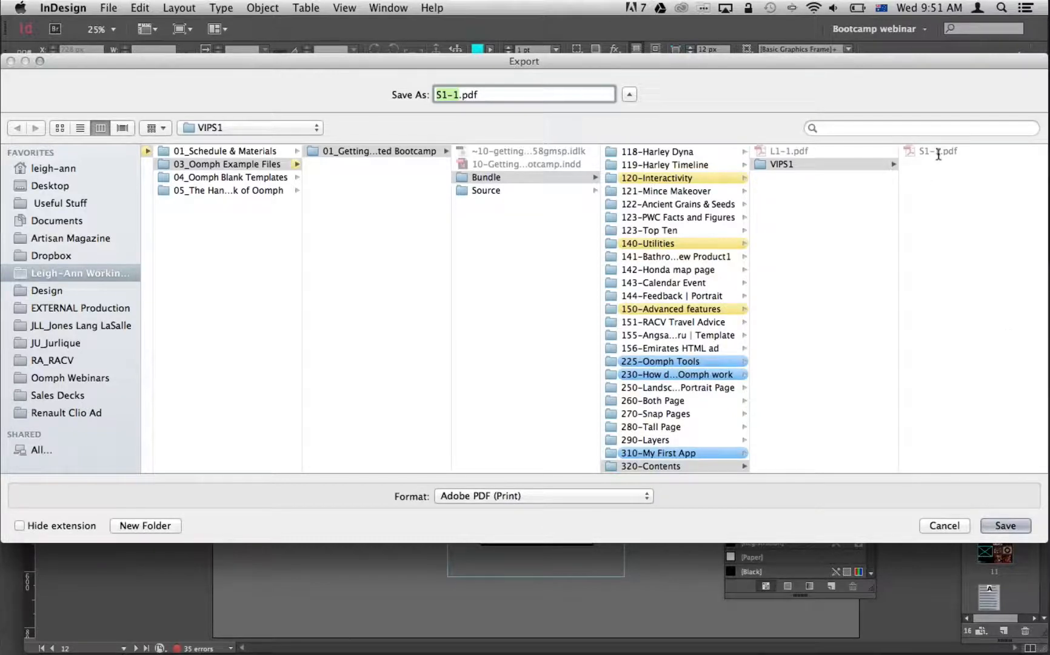
click(1004, 525)
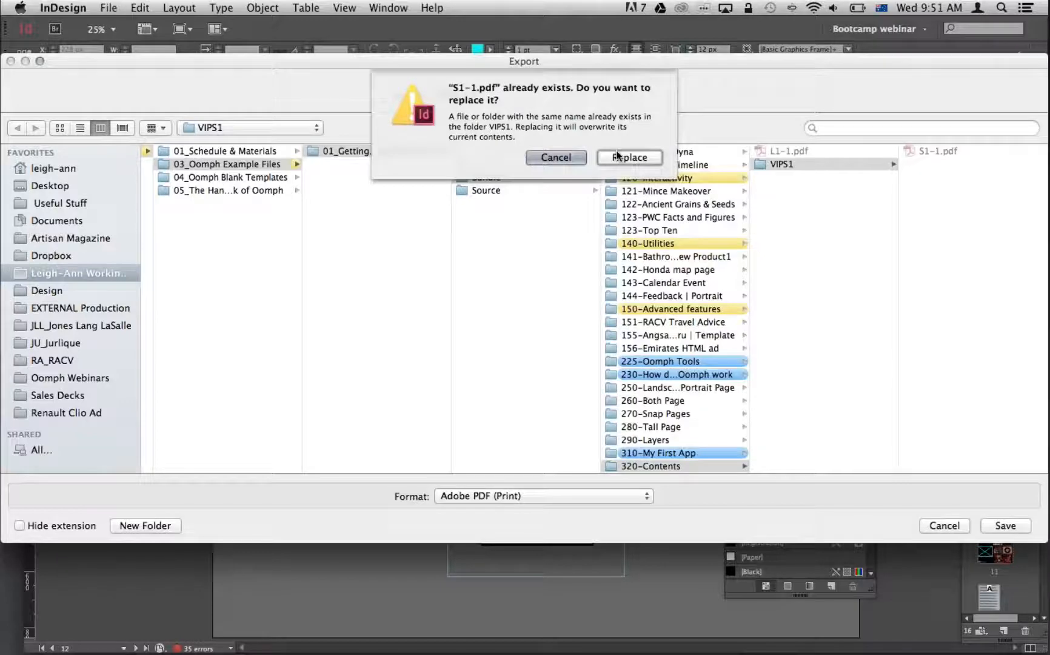
click(618, 156)
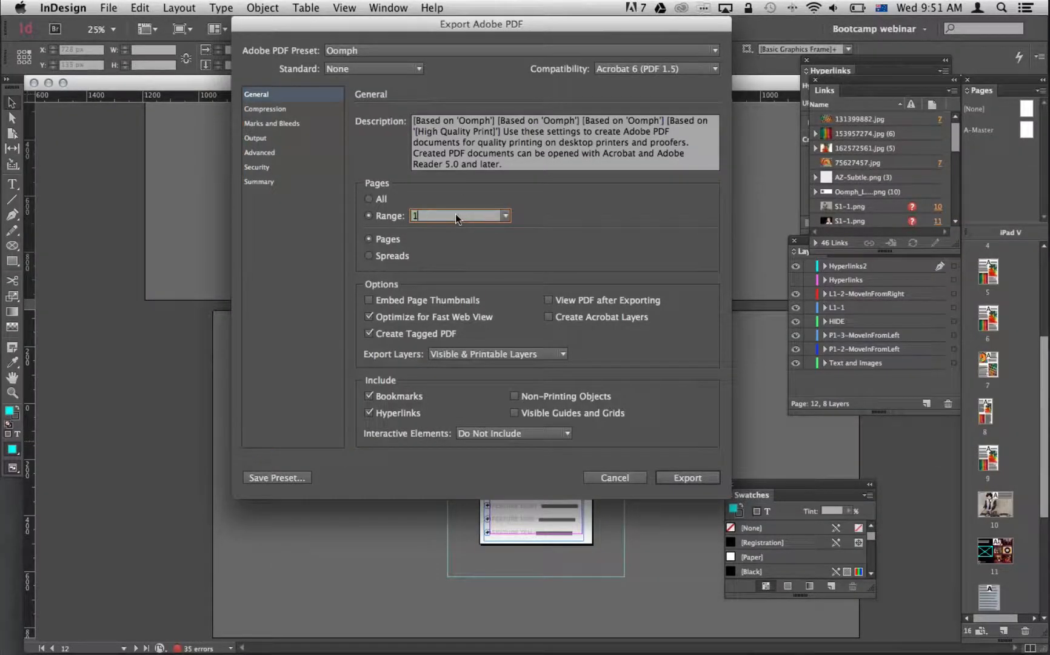
key(Return)
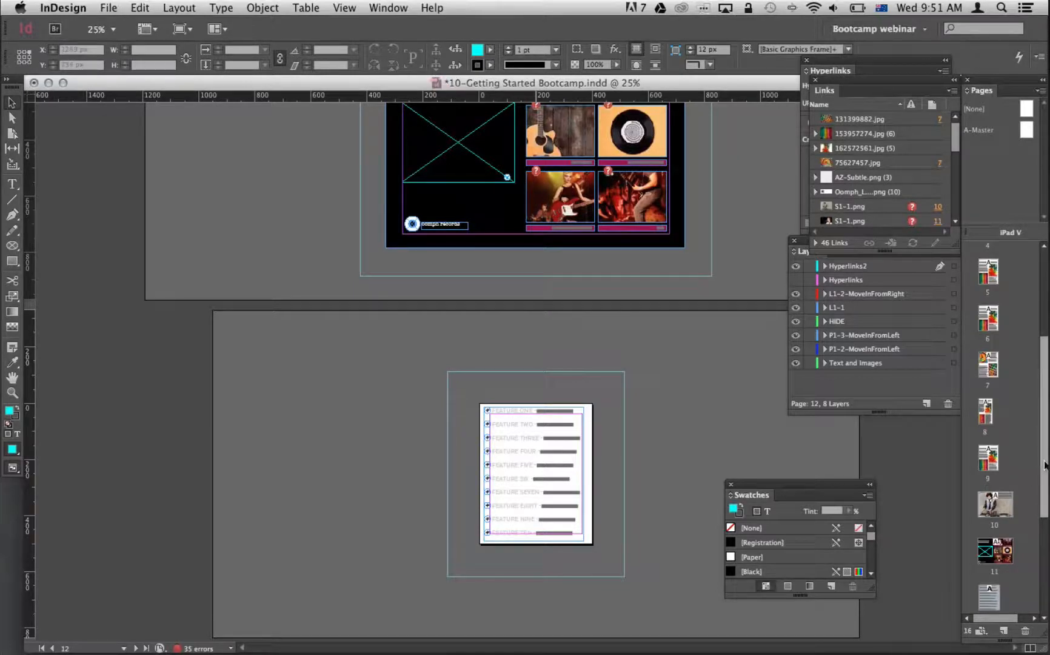
Switch to Finder and check the exported S1-1.pdf inside the VIPS1 folder of 320-Contents.
drag(1044, 465, 1044, 521)
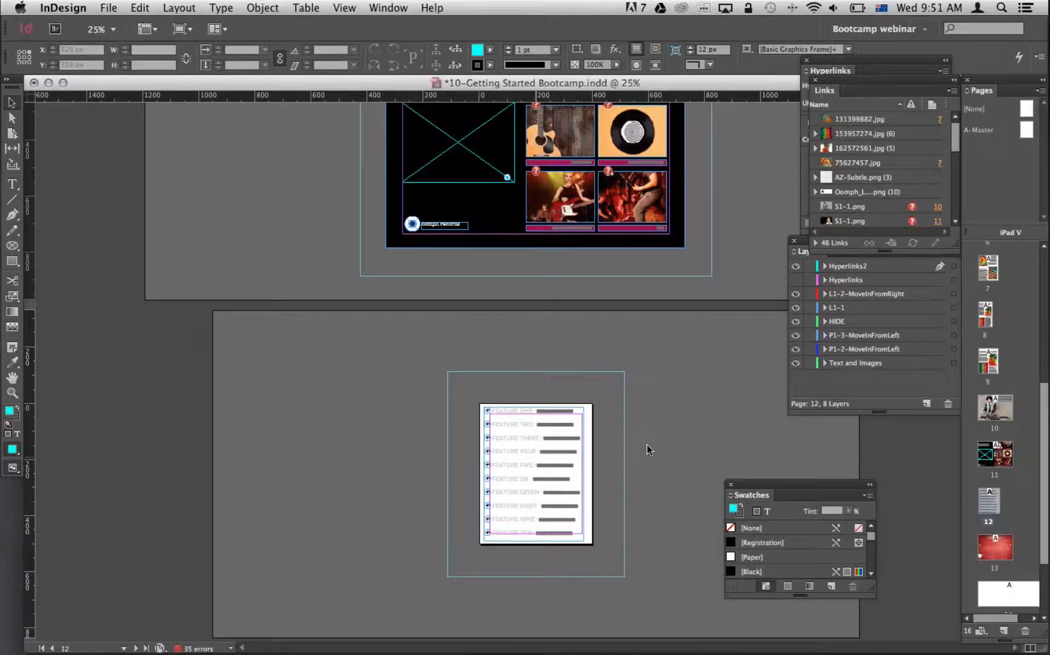
key(super+Tab)
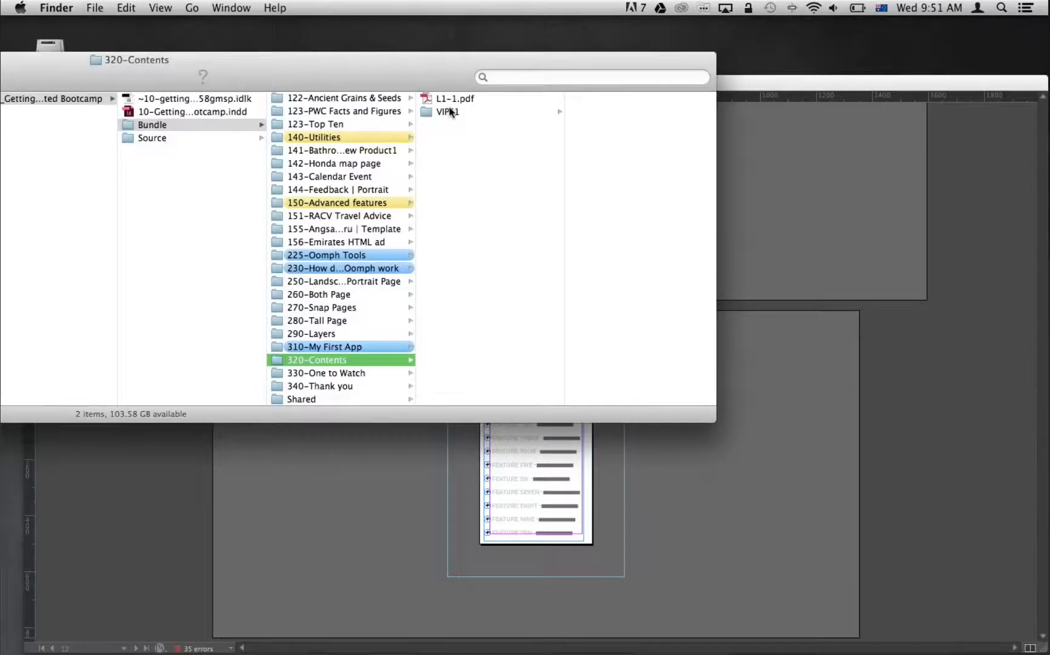
click(452, 99)
click(446, 111)
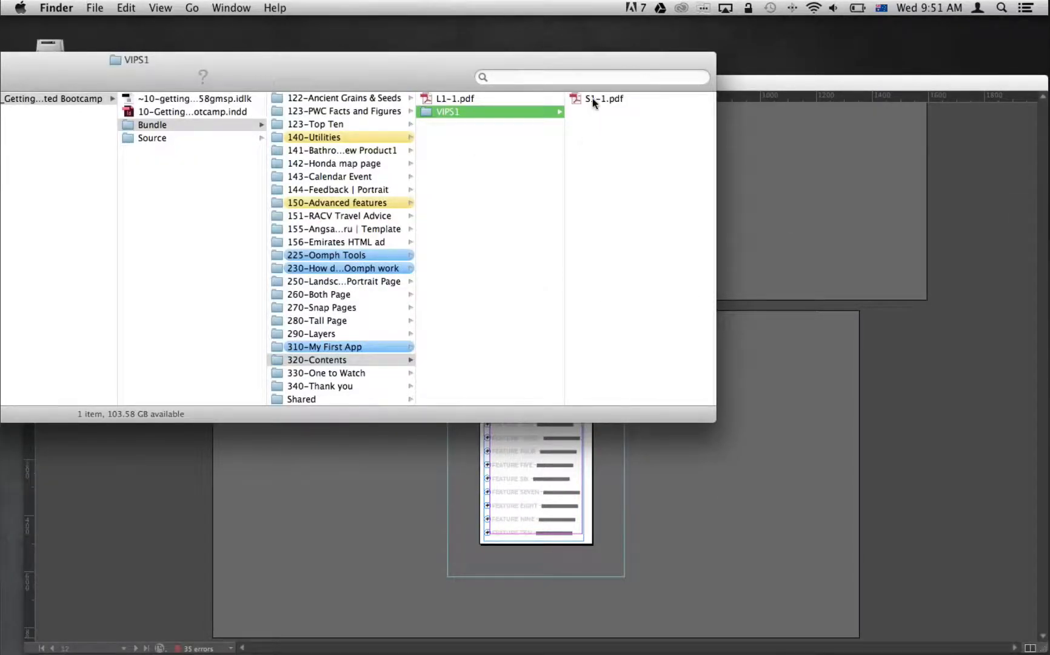
click(593, 100)
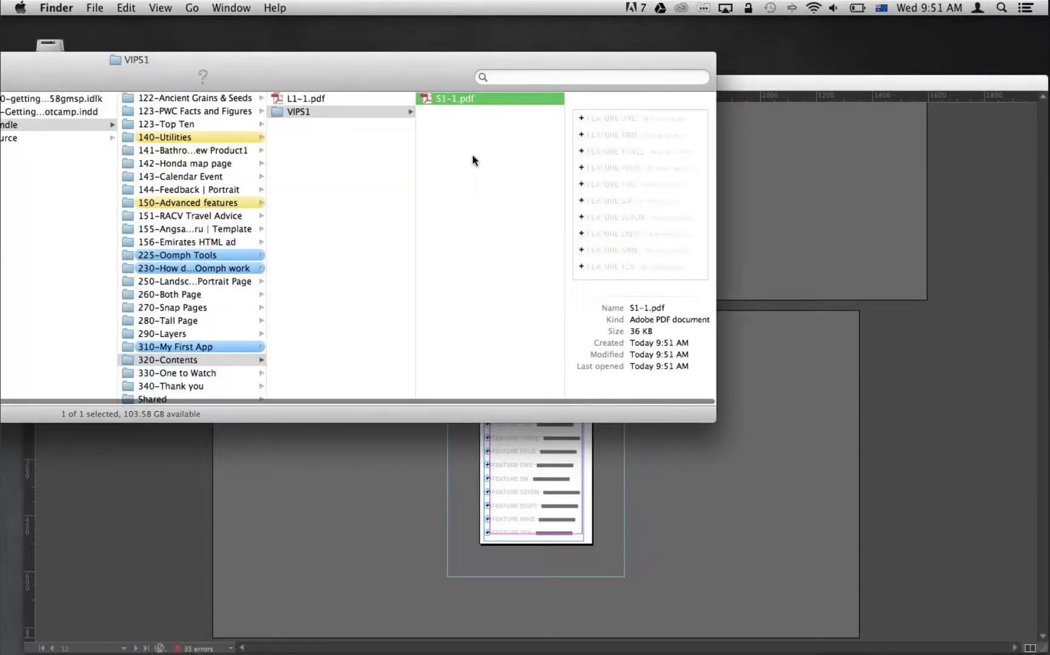
scroll(369, 174, left, 2)
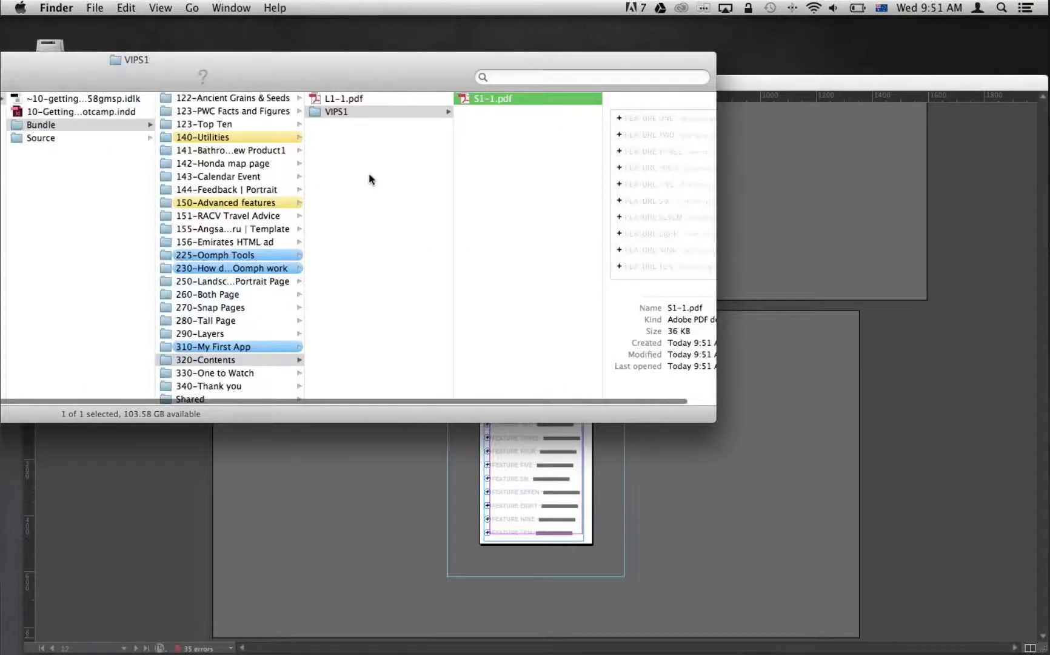
Open the 310-My First App folder in Oomph Editor and preview the app in the iOS Simulator.
click(310, 359)
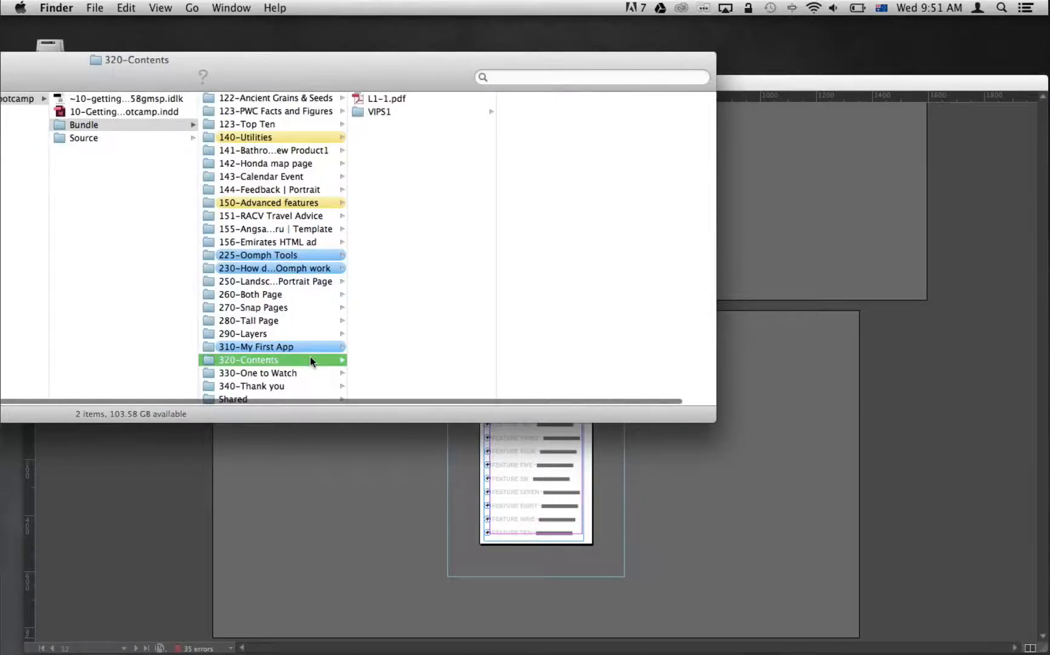
click(241, 347)
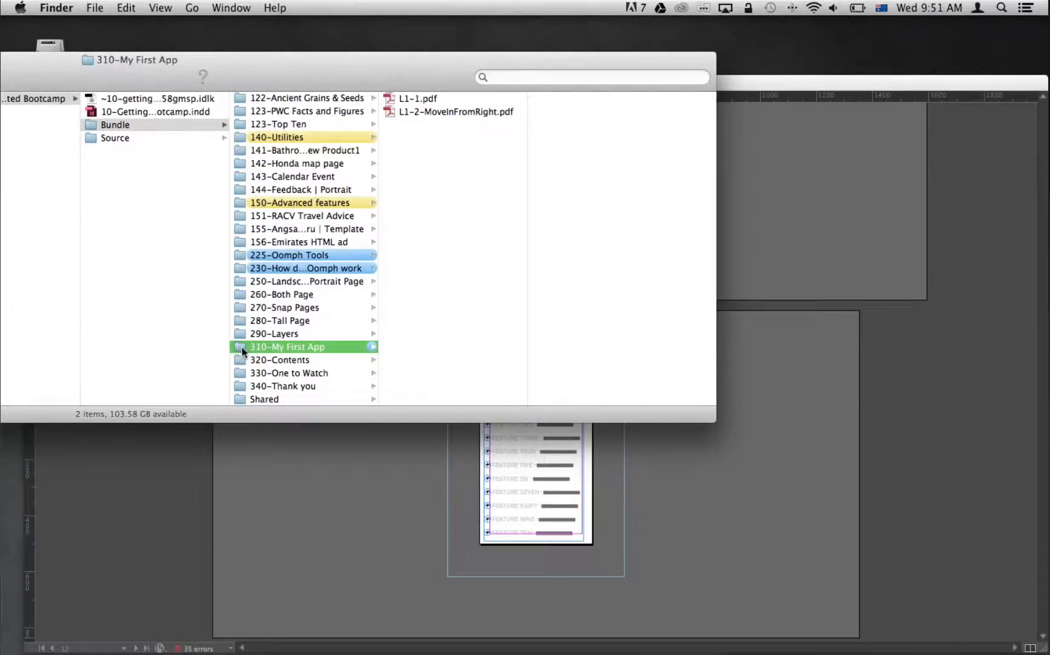
drag(242, 351, 645, 611)
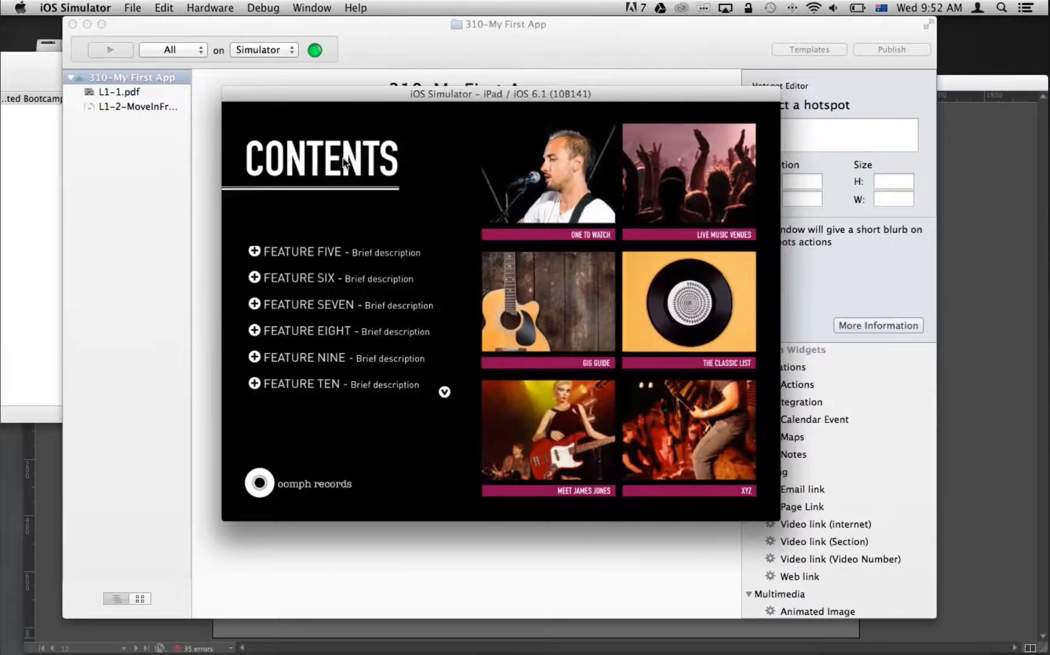
click(98, 196)
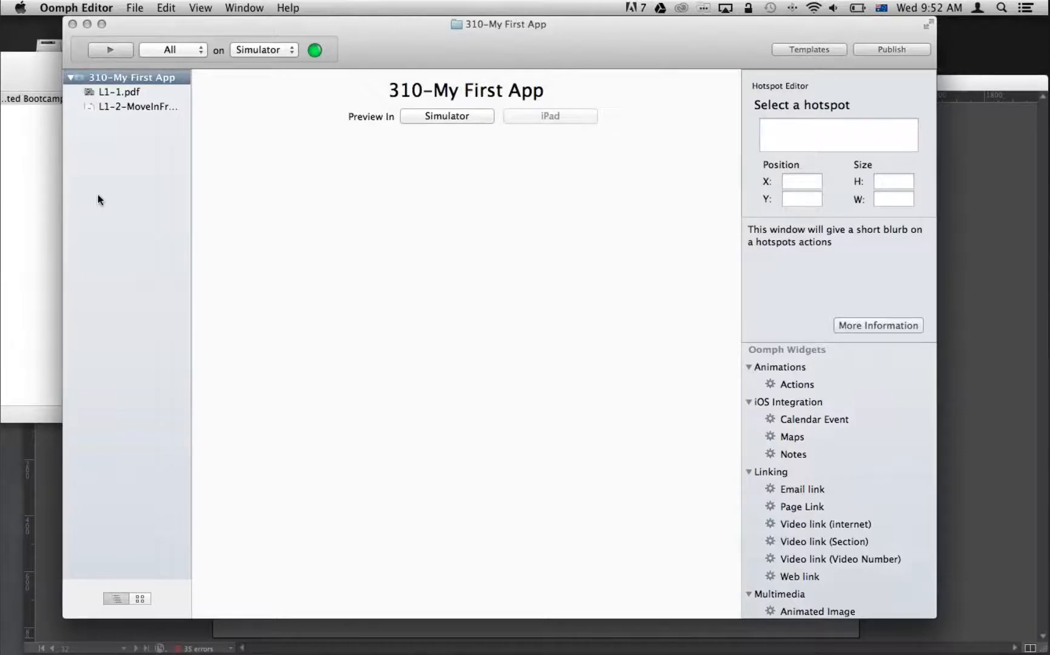
Open the 320-Contents folder from Finder in Oomph Editor and go to the One to Watch page in the iOS Simulator.
key(super+Tab)
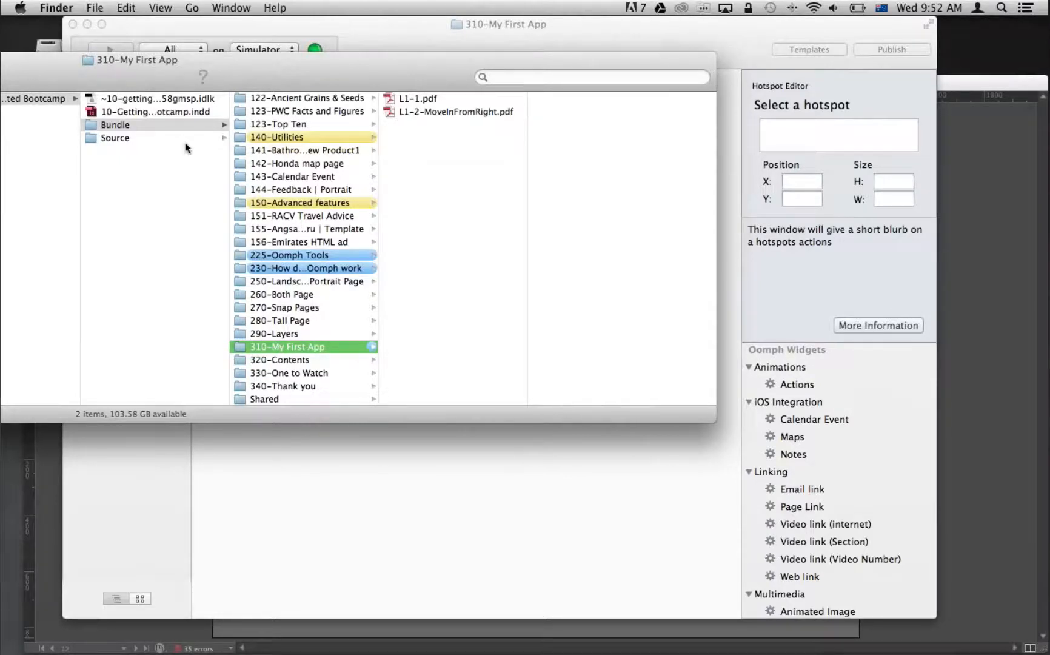
drag(278, 360, 655, 615)
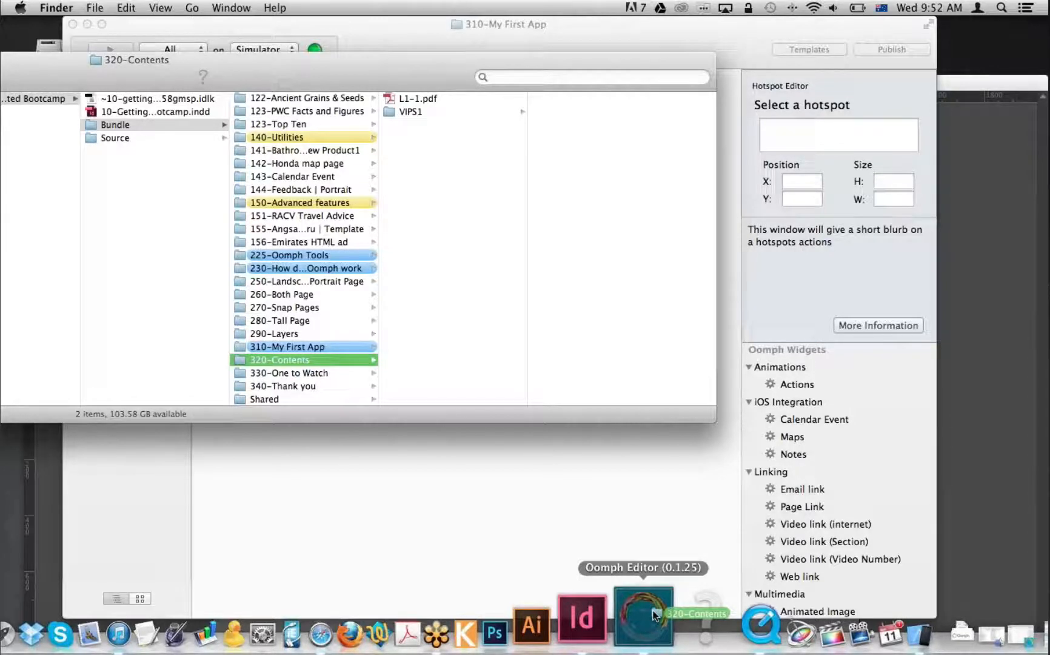
drag(654, 614, 654, 615)
drag(652, 609, 652, 610)
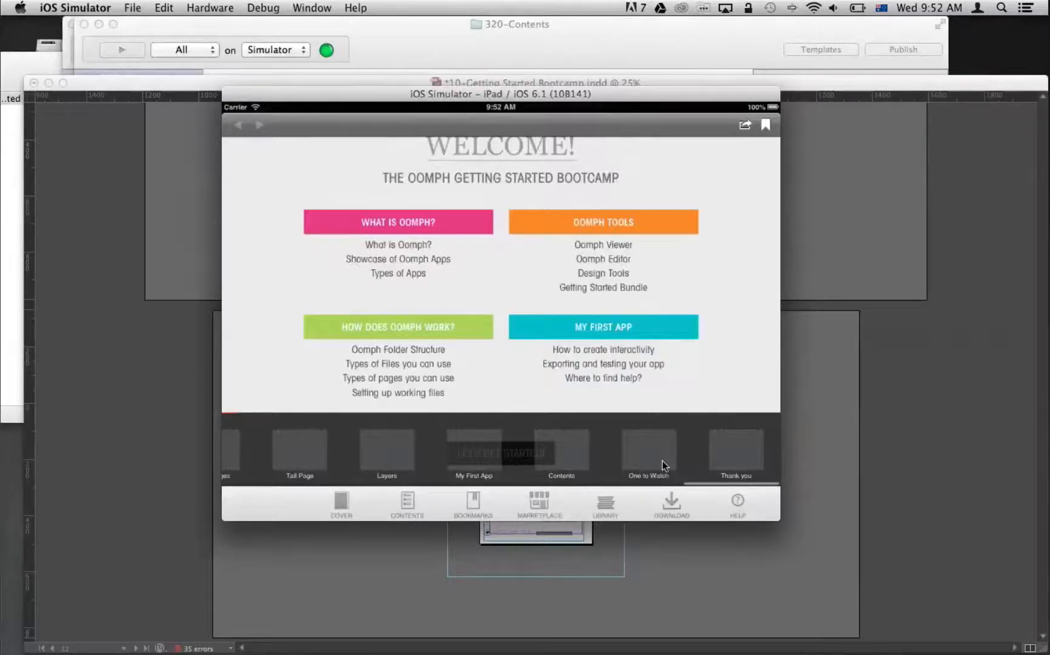
click(662, 460)
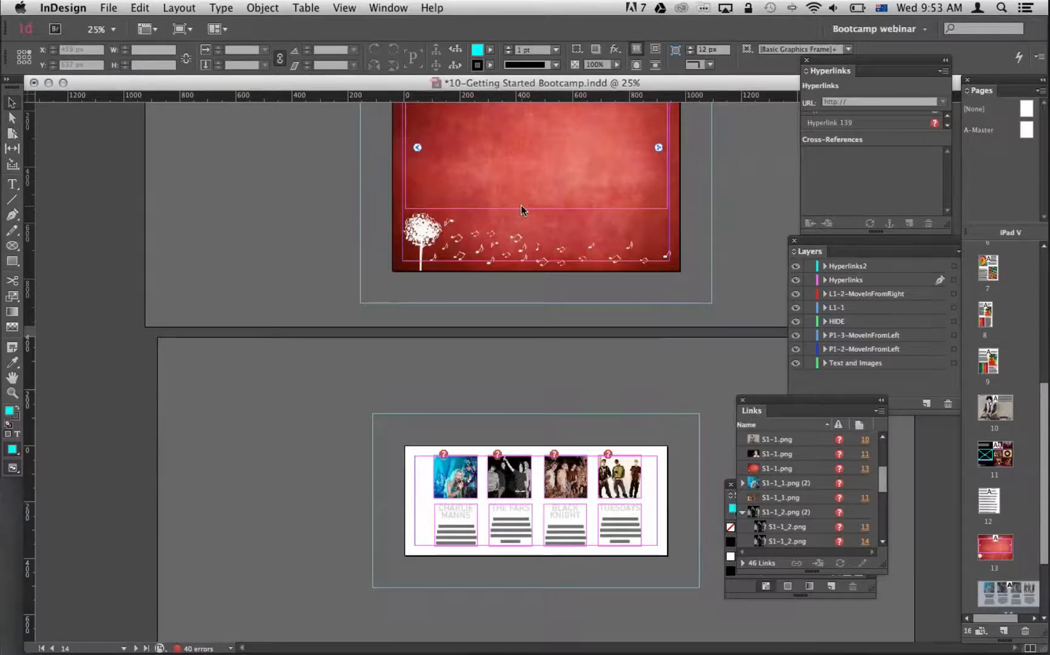
Resize page 14, with the four artist profiles, to 935 x 390 px using the Page tool and save the document.
scroll(514, 436, down, 5)
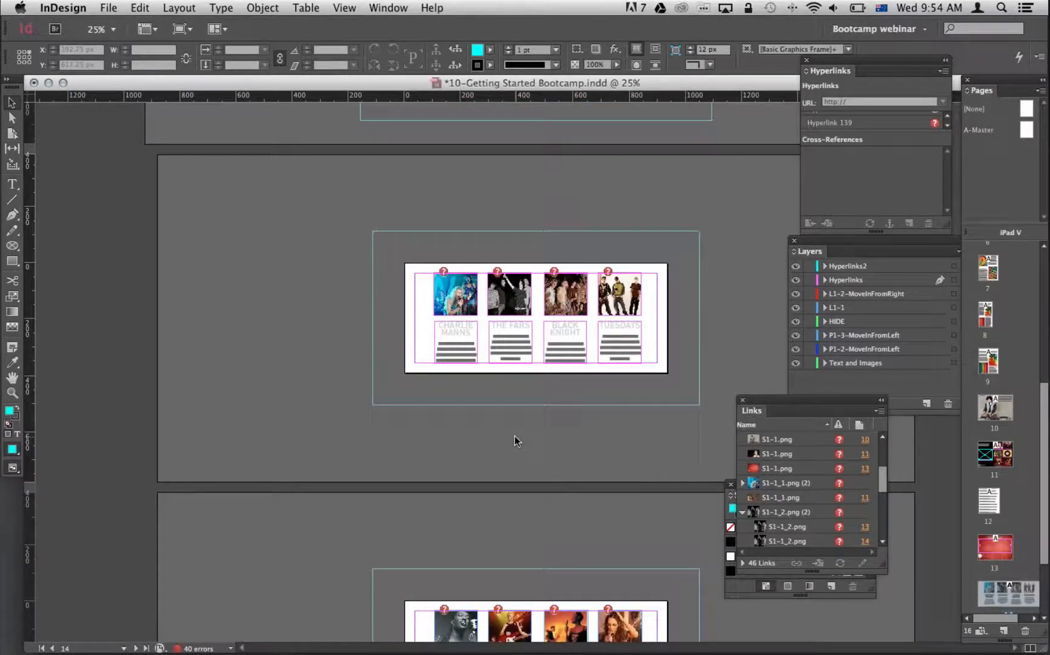
key(shift+p)
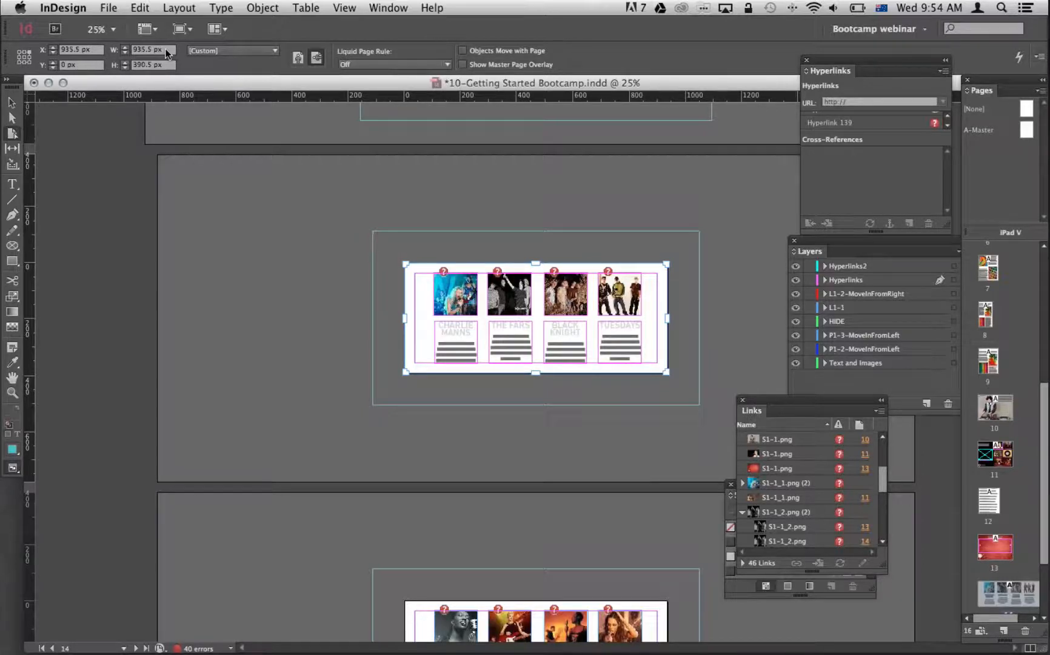
double_click(166, 51)
text(935)
key(Tab)
text(390)
key(Return)
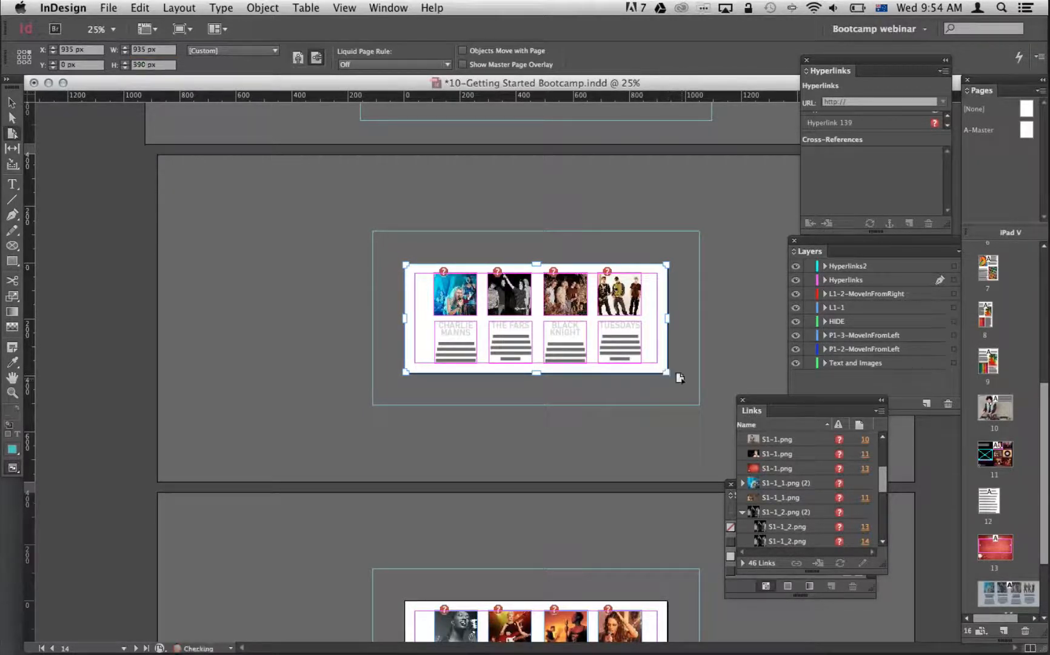
click(738, 295)
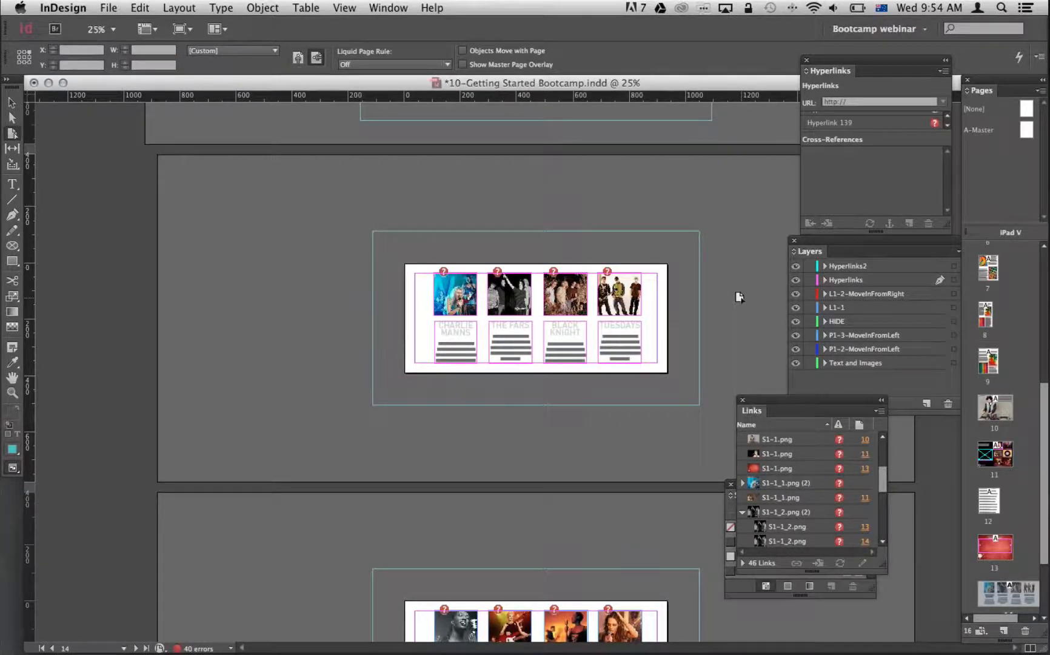
key(v)
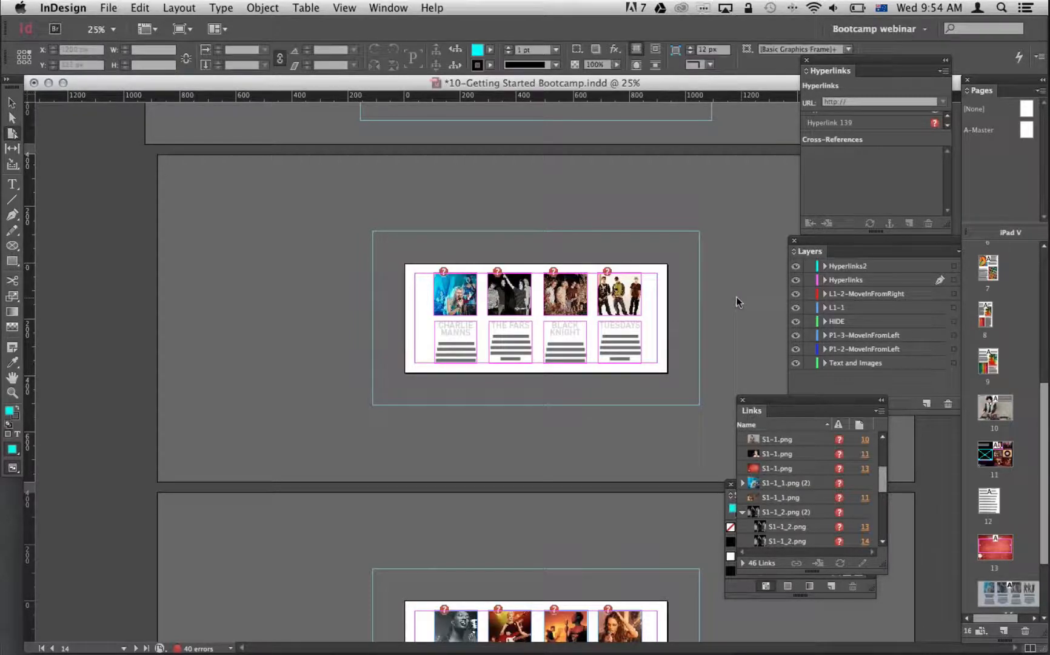
key(super+s)
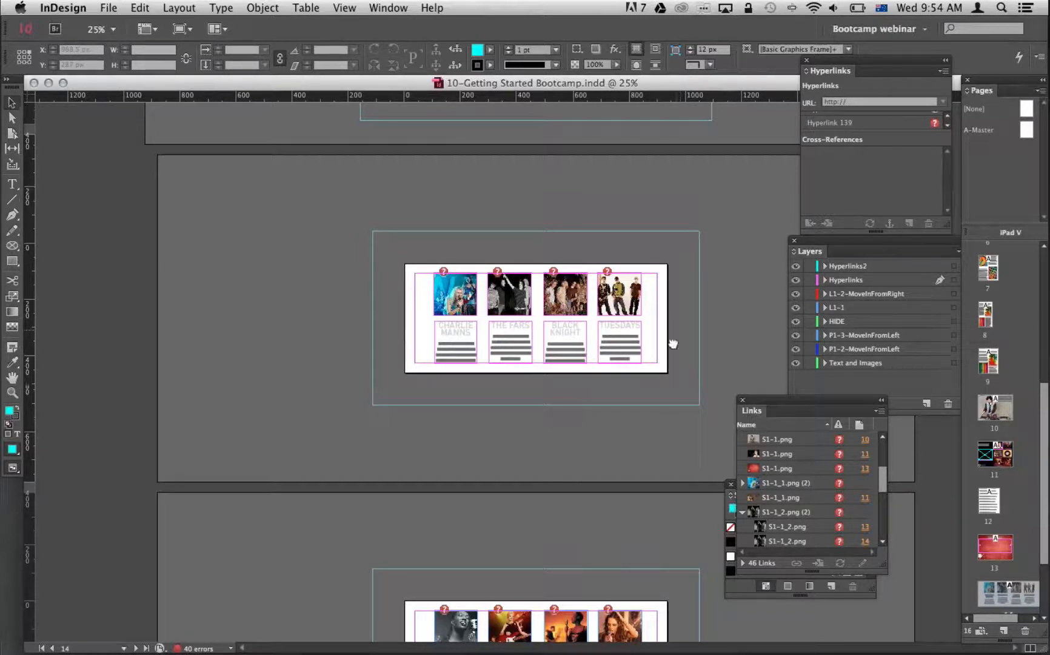
Add a URL hyperlink with the destination IPS1 to the empty 935 x 390 px frame below the One to Watch heading on page 13.
scroll(669, 291, down, 3)
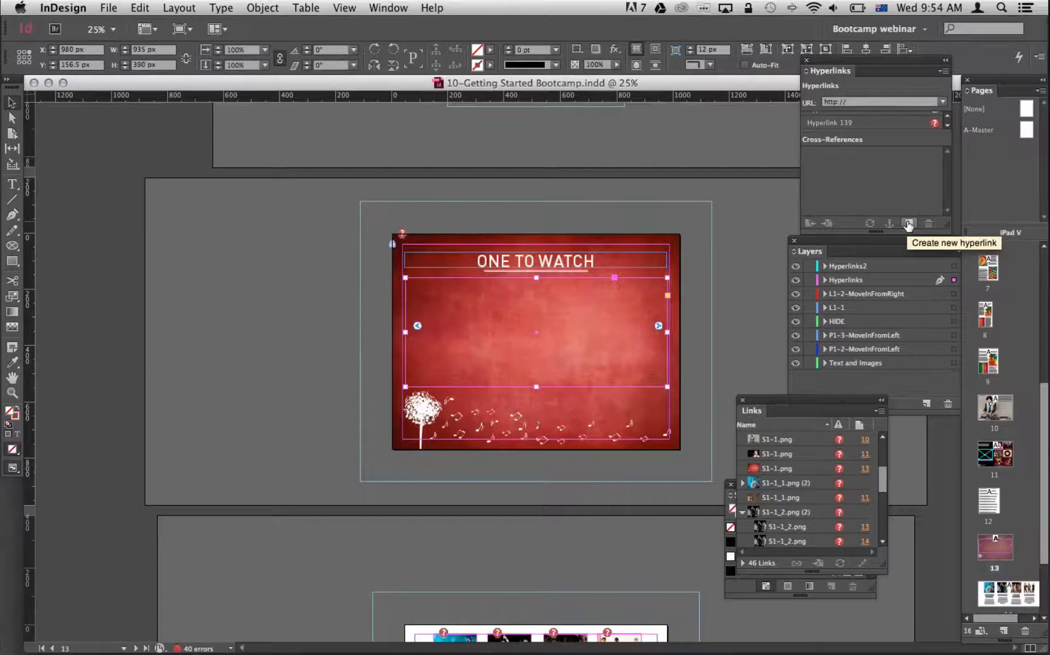
click(907, 224)
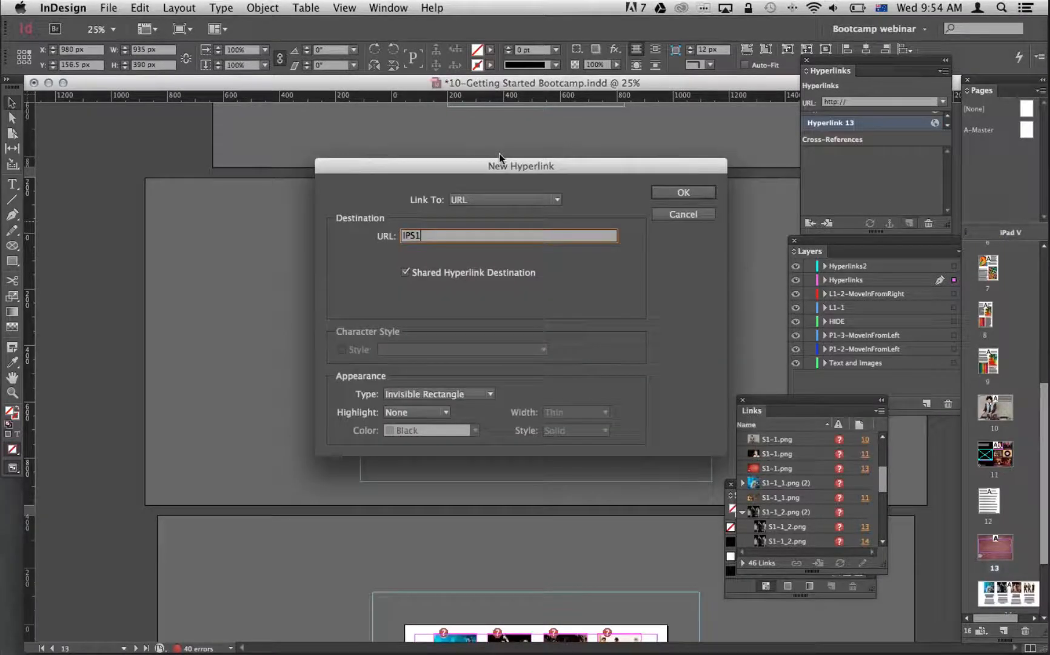
drag(471, 167, 460, 153)
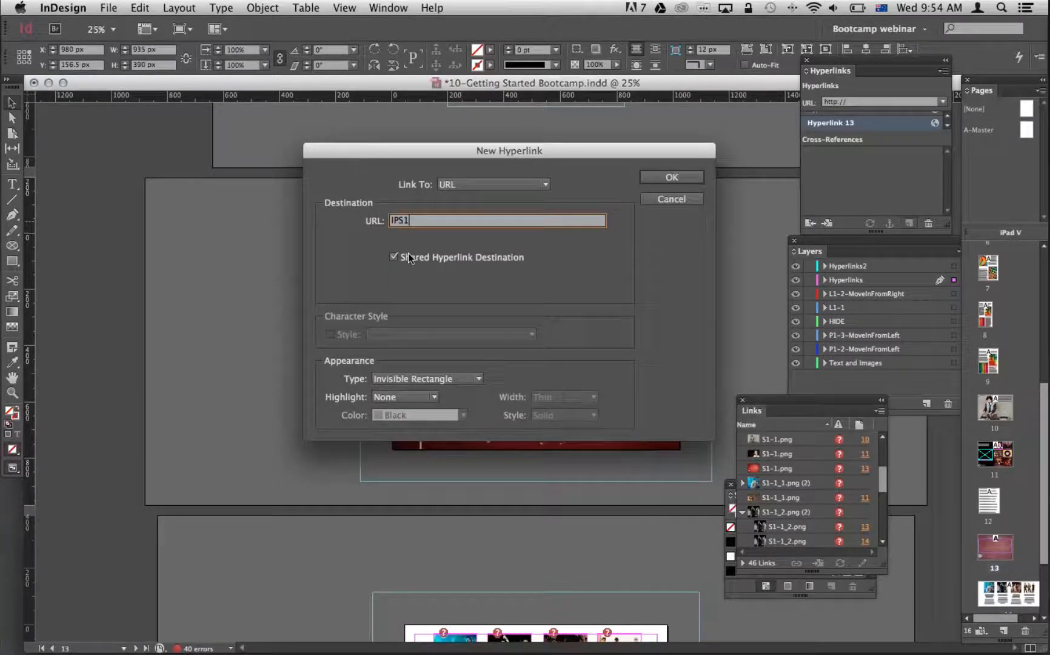
key(Return)
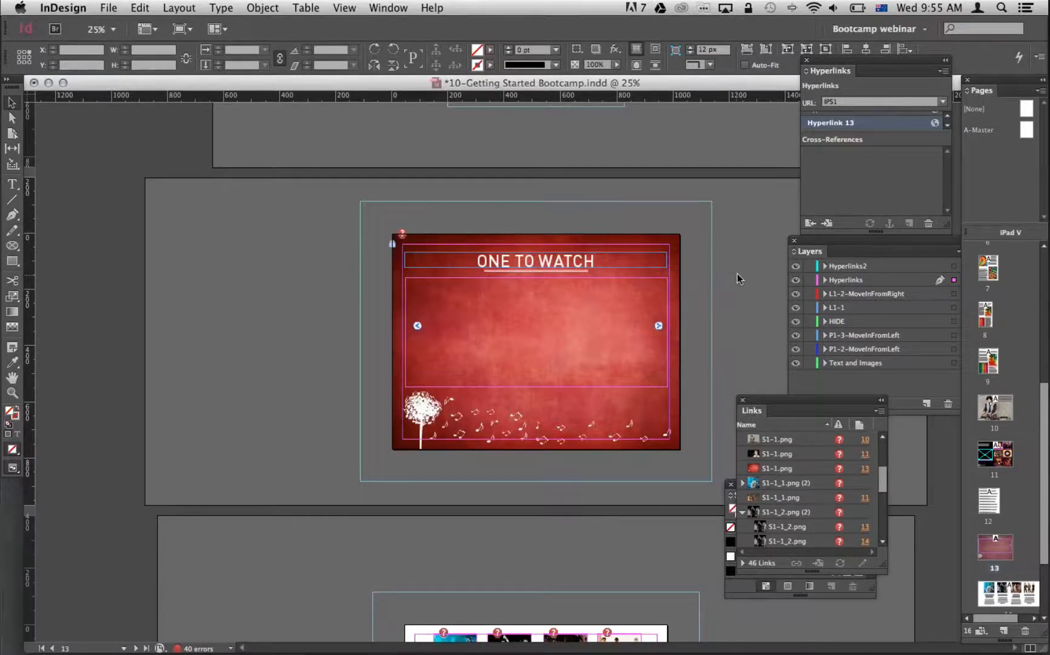
Export the One to Watch background page as L1-1.pdf into the 330-One to Watch folder, replacing the existing file.
key(super+e)
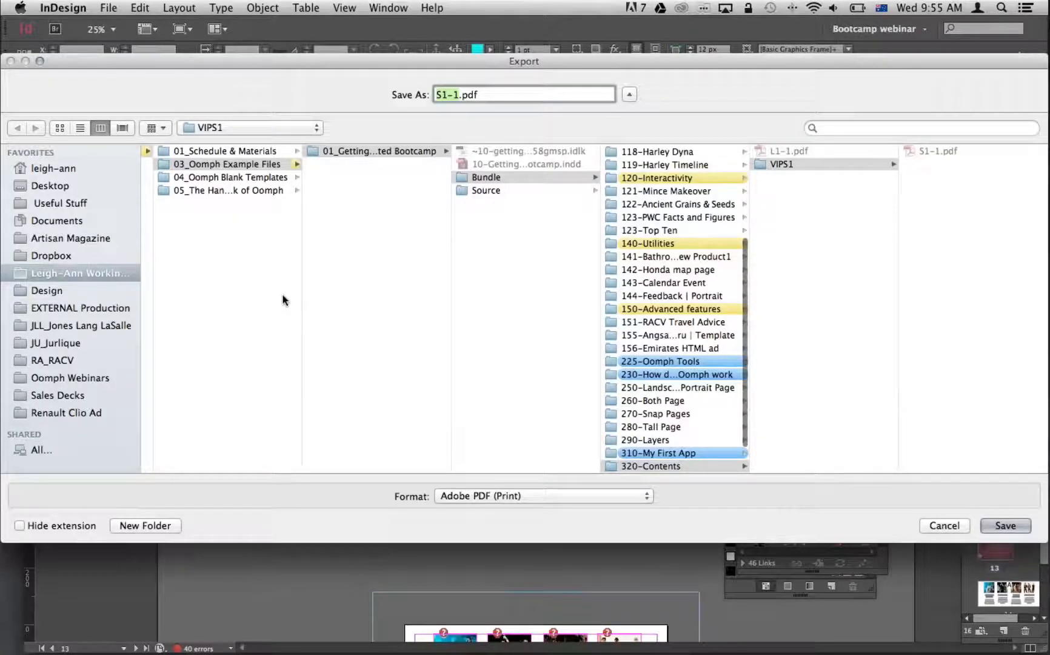
scroll(647, 424, down, 2)
click(647, 440)
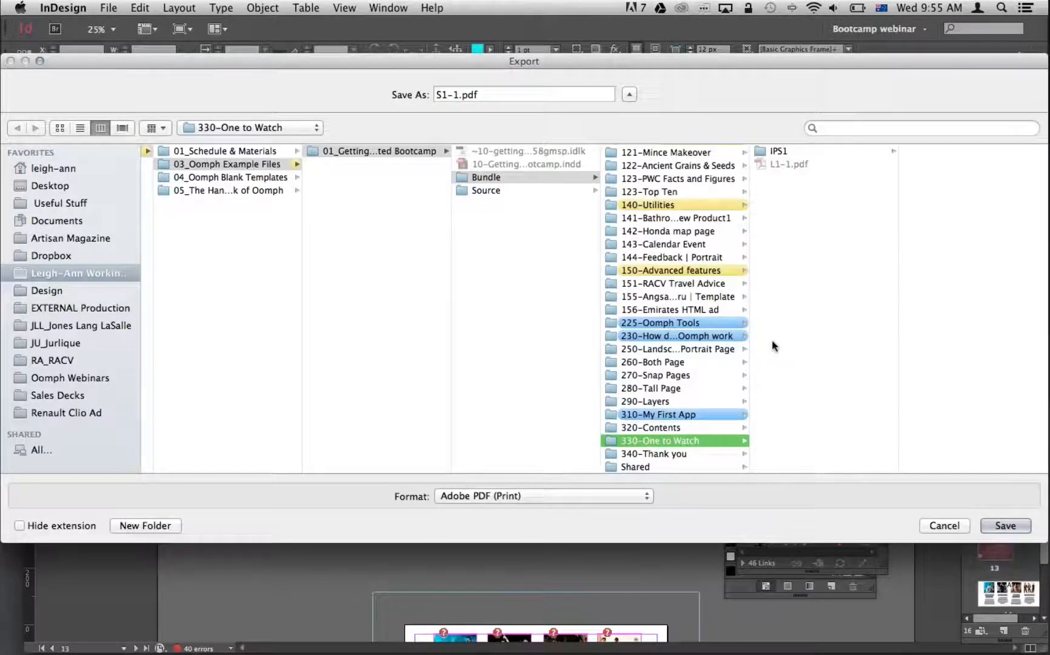
click(777, 165)
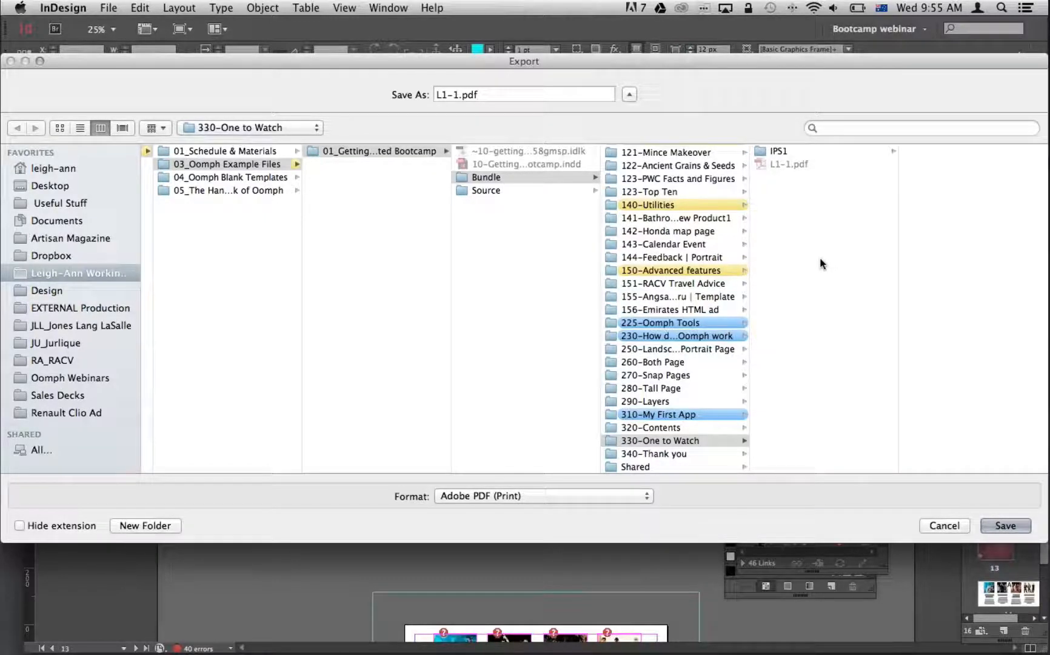
key(Return)
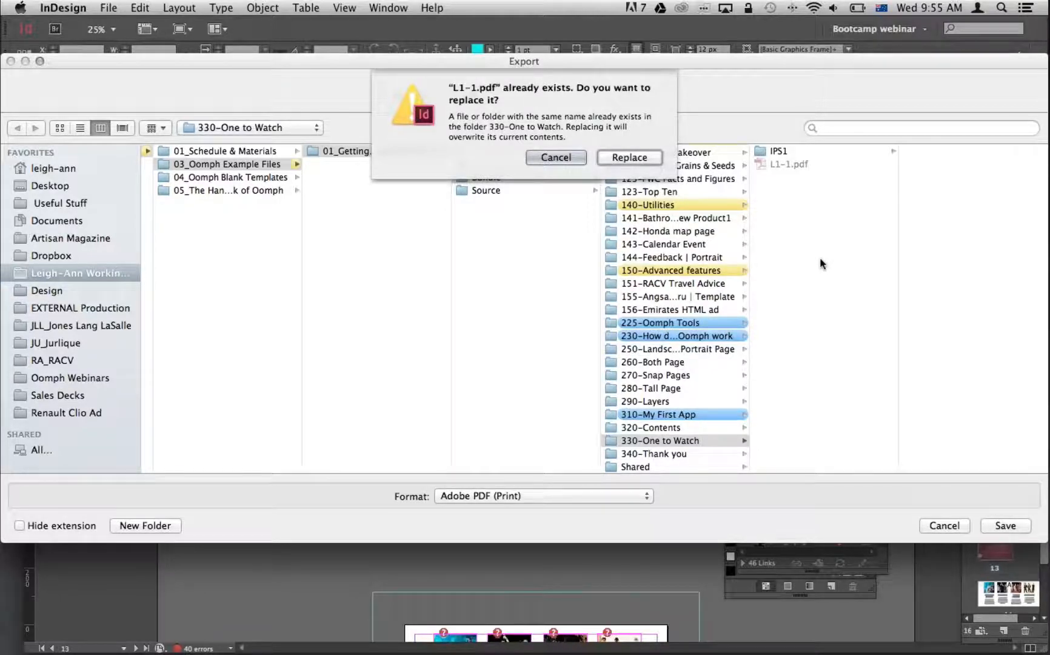
key(Return)
key(Return)
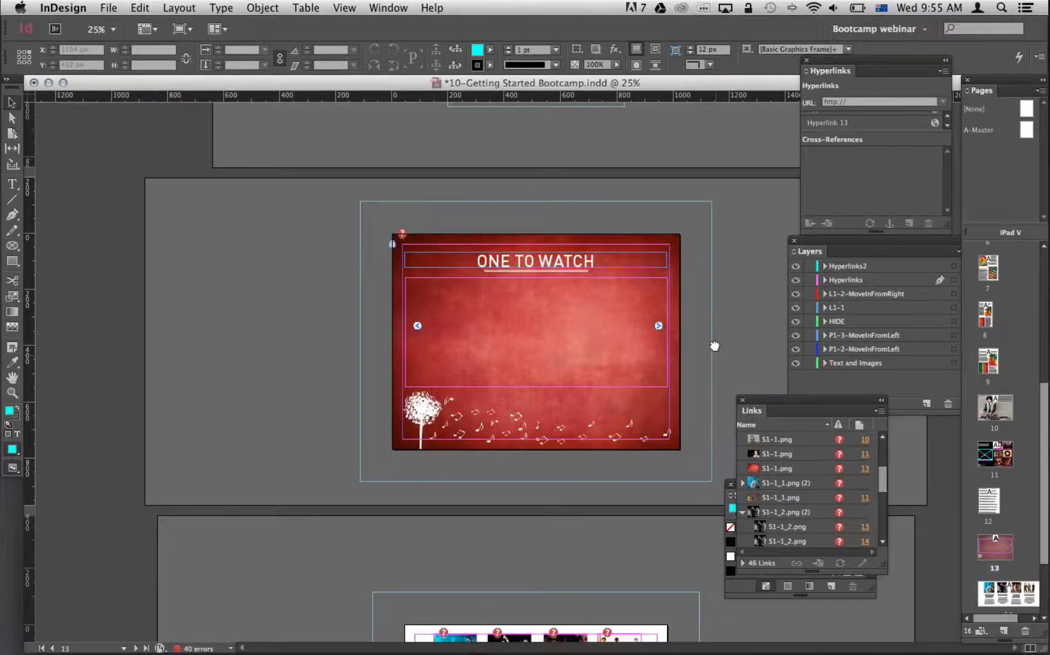
Export pages 14-15, with the artist profiles, as S1-1.pdf into the IPS1 folder of 330-One to Watch, replacing the existing file.
scroll(714, 345, down, 5)
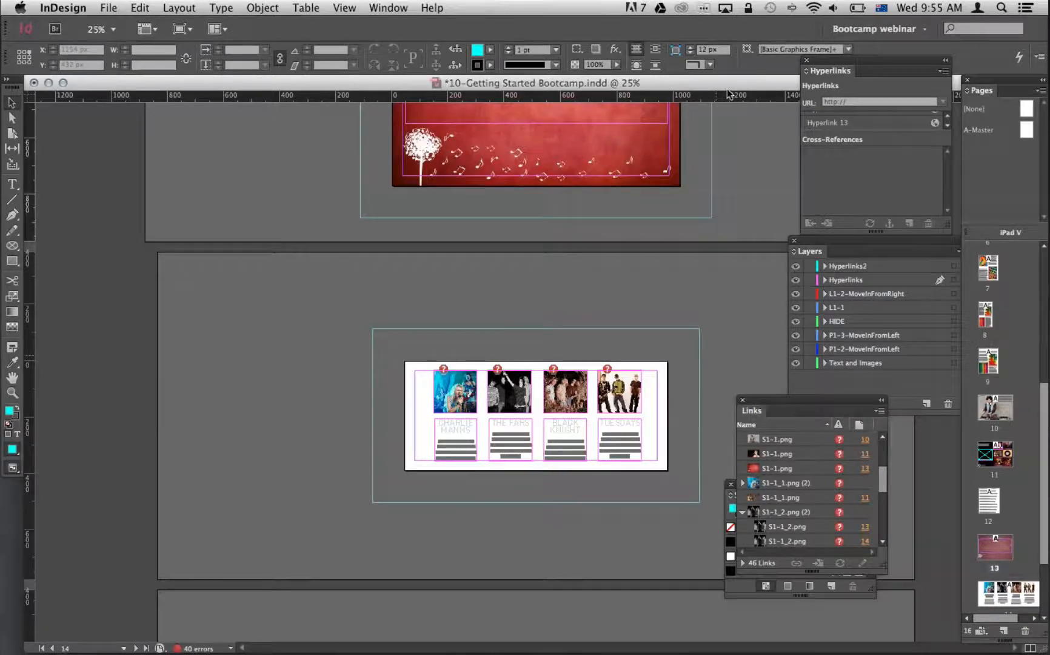
scroll(314, 247, down, 4)
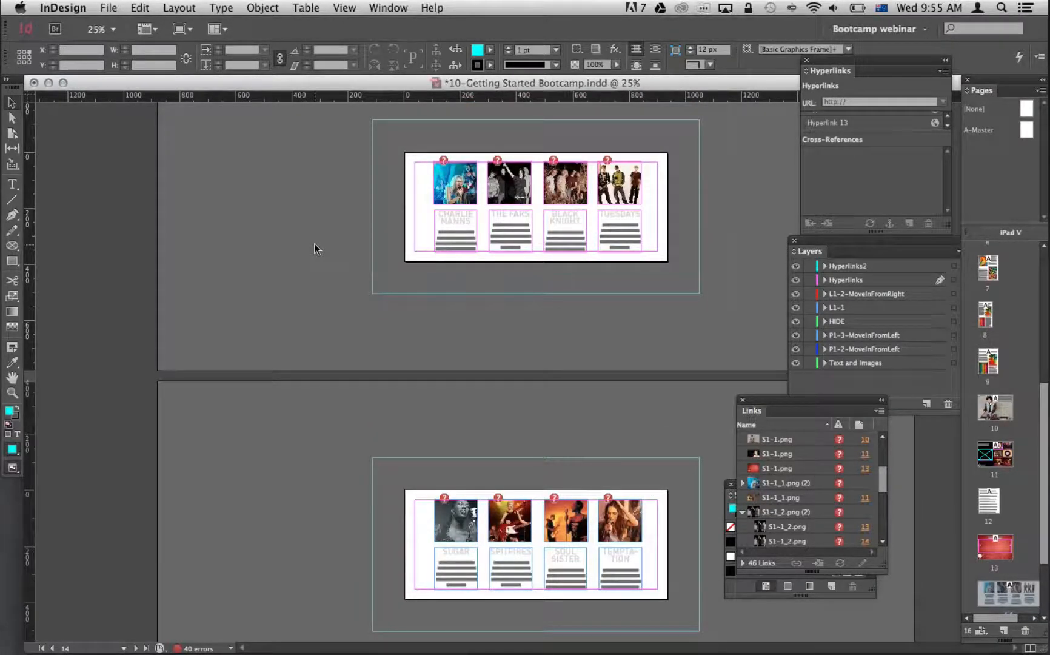
key(super+e)
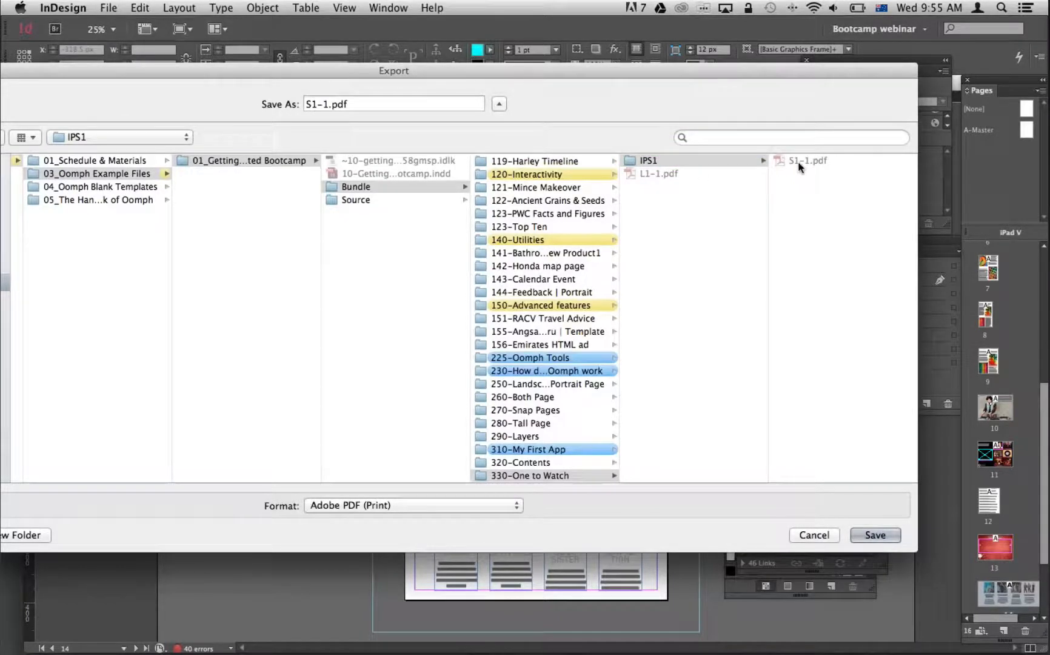
click(318, 103)
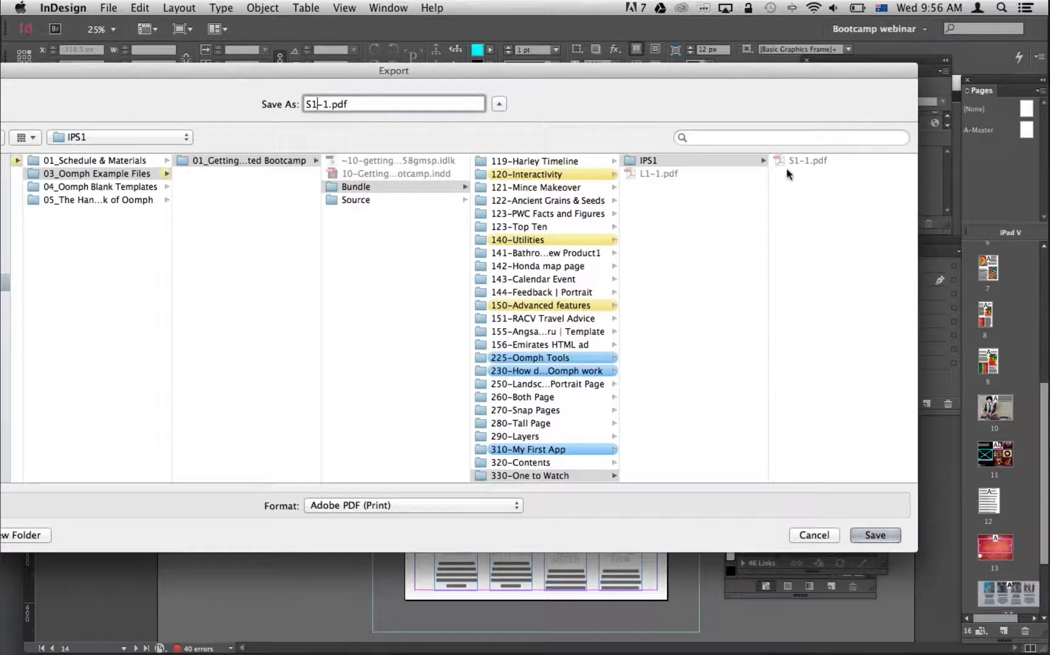
click(875, 536)
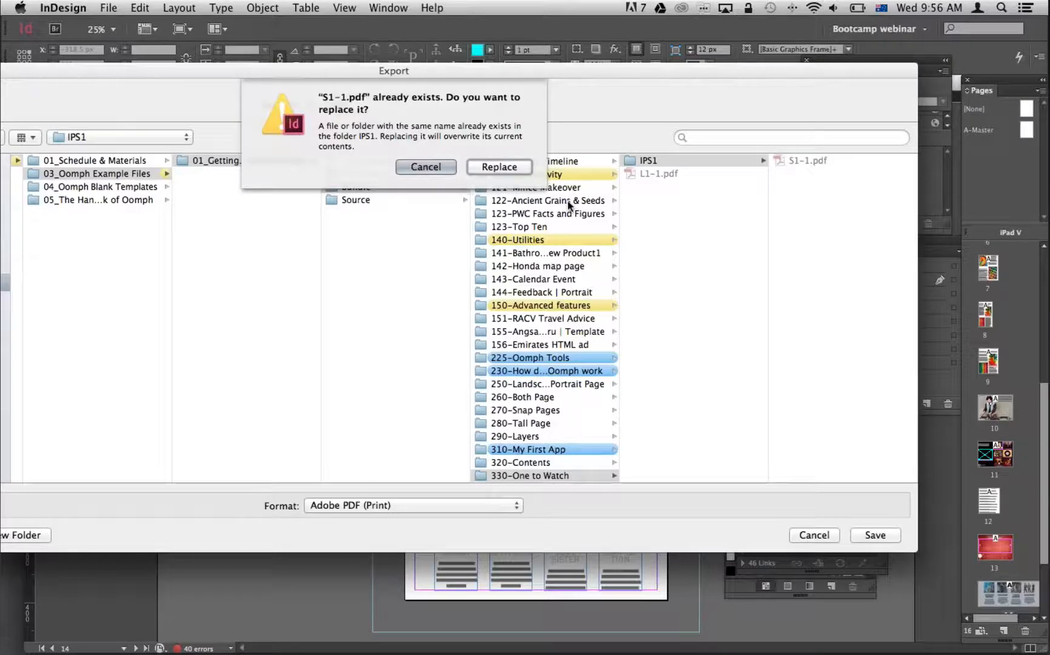
key(Return)
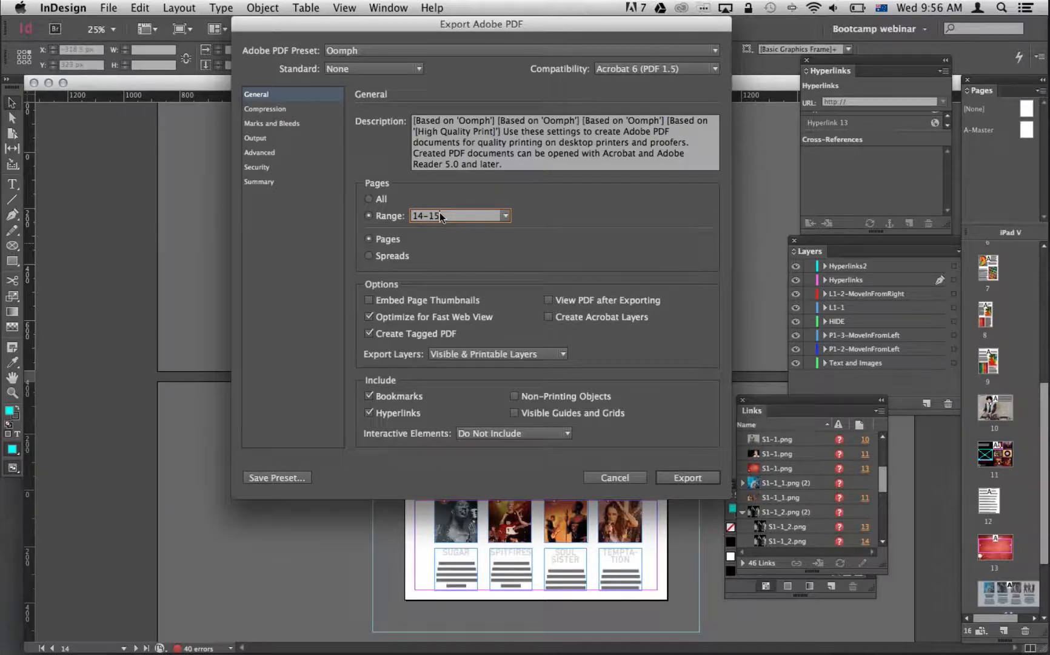
key(Return)
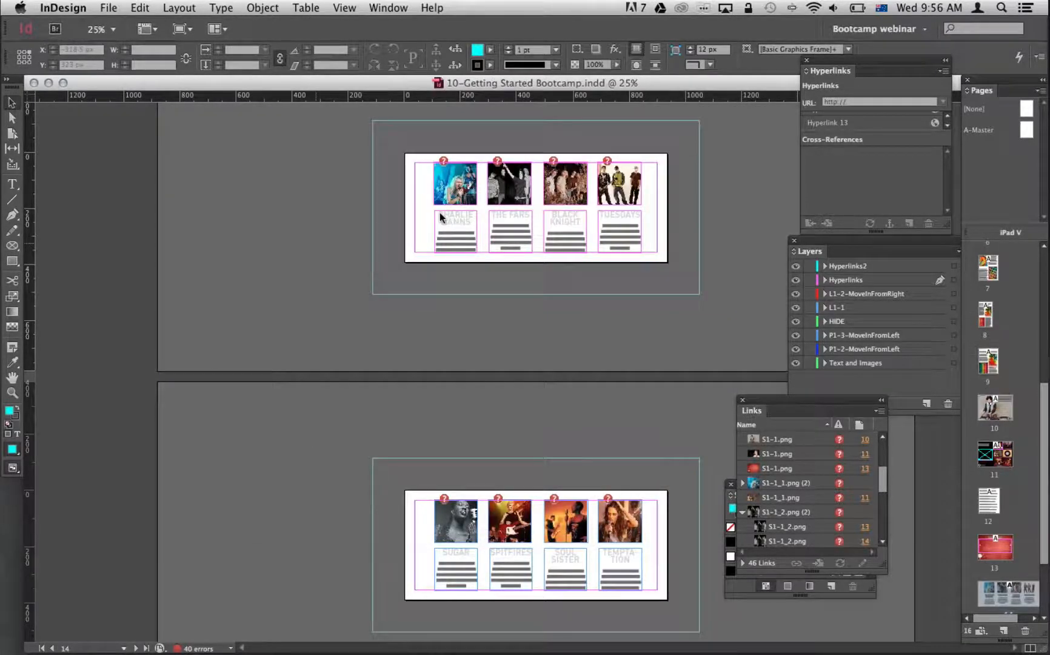
click(658, 261)
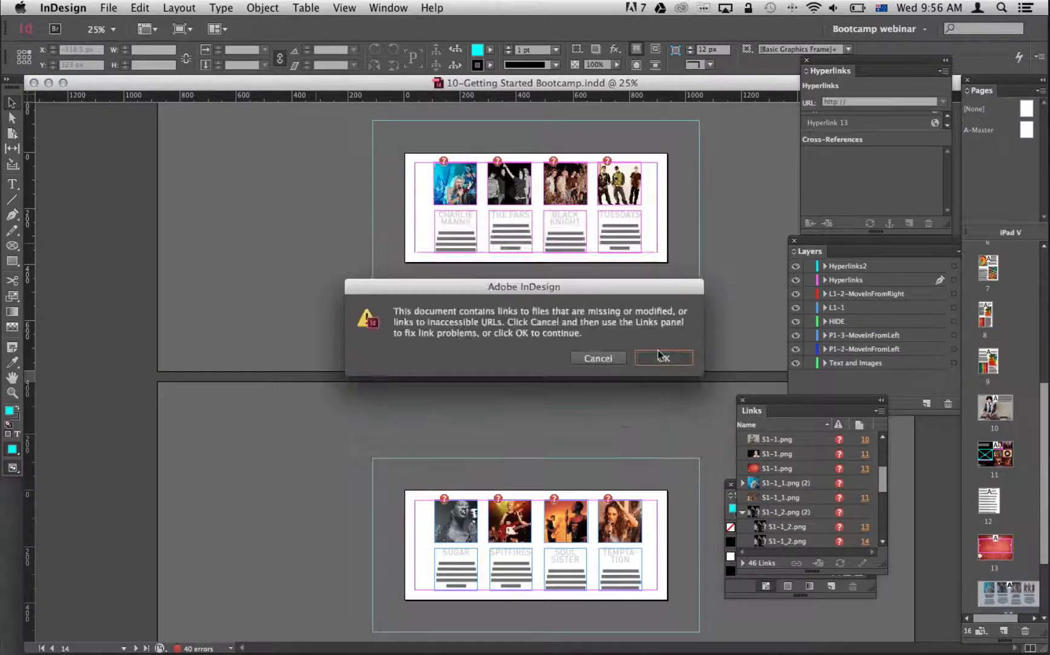
click(662, 357)
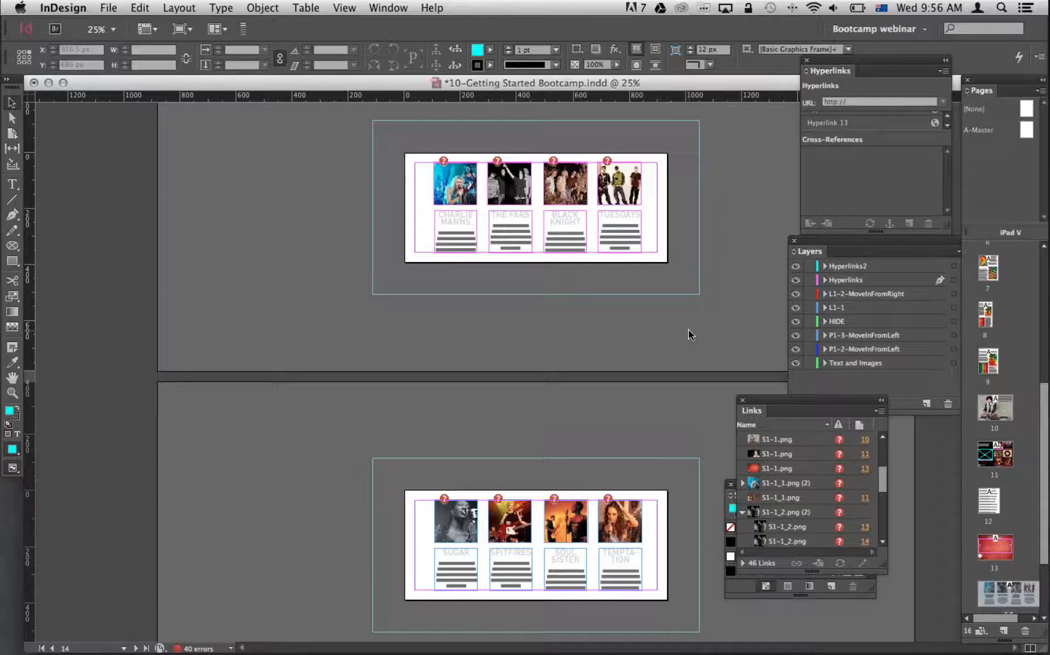
Switch to Finder and check the exported L1-1.pdf in 330-One to Watch and S1-1.pdf in its IPS1 folder.
key(super+Tab)
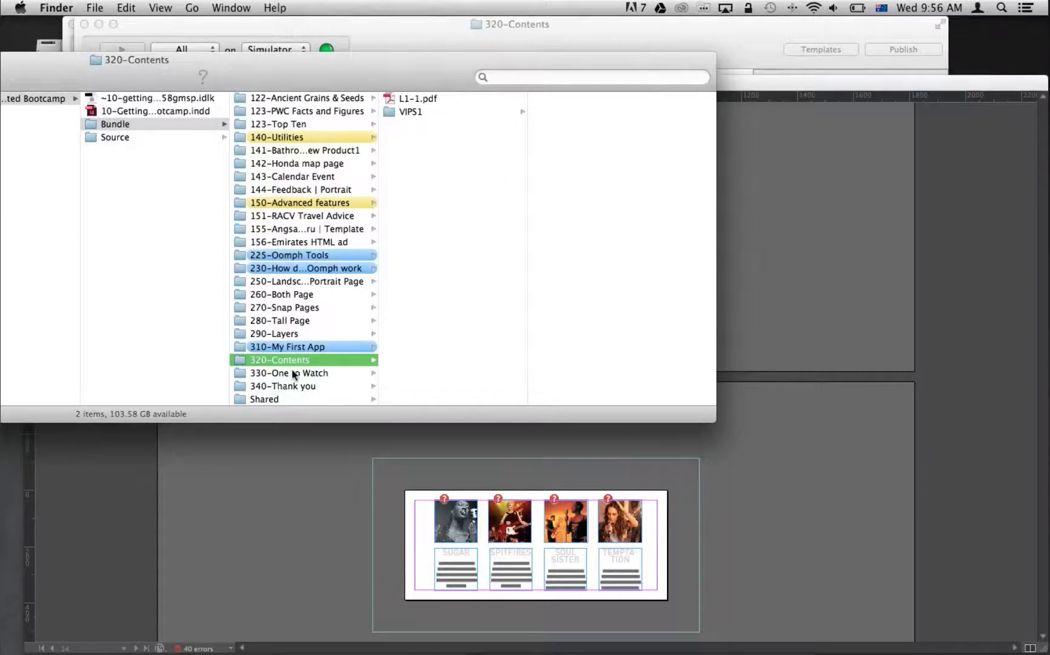
click(293, 374)
click(403, 111)
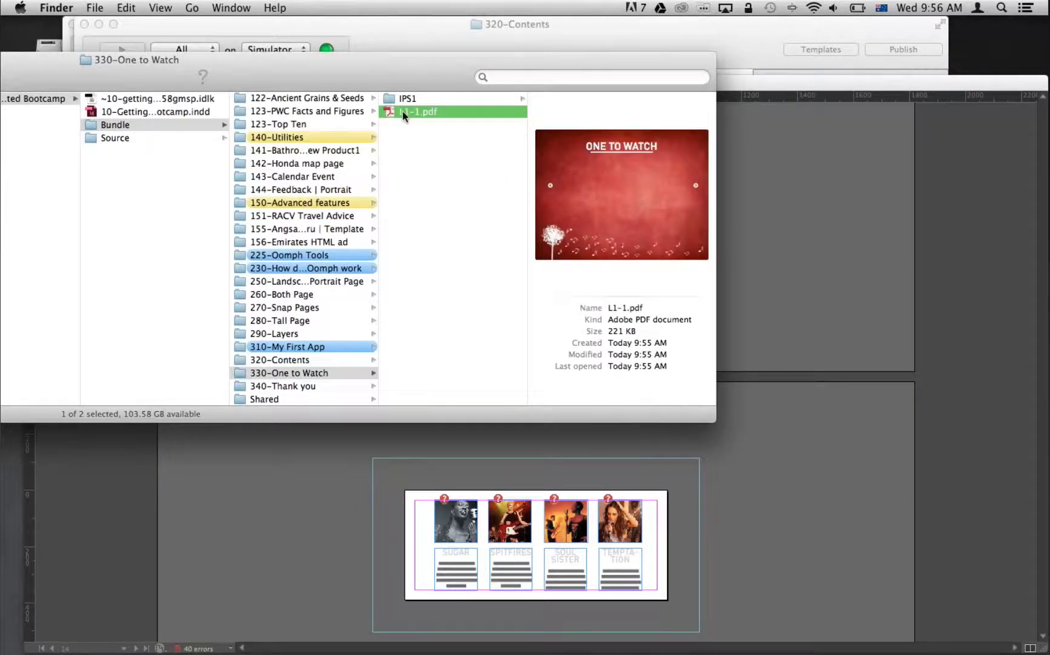
click(418, 99)
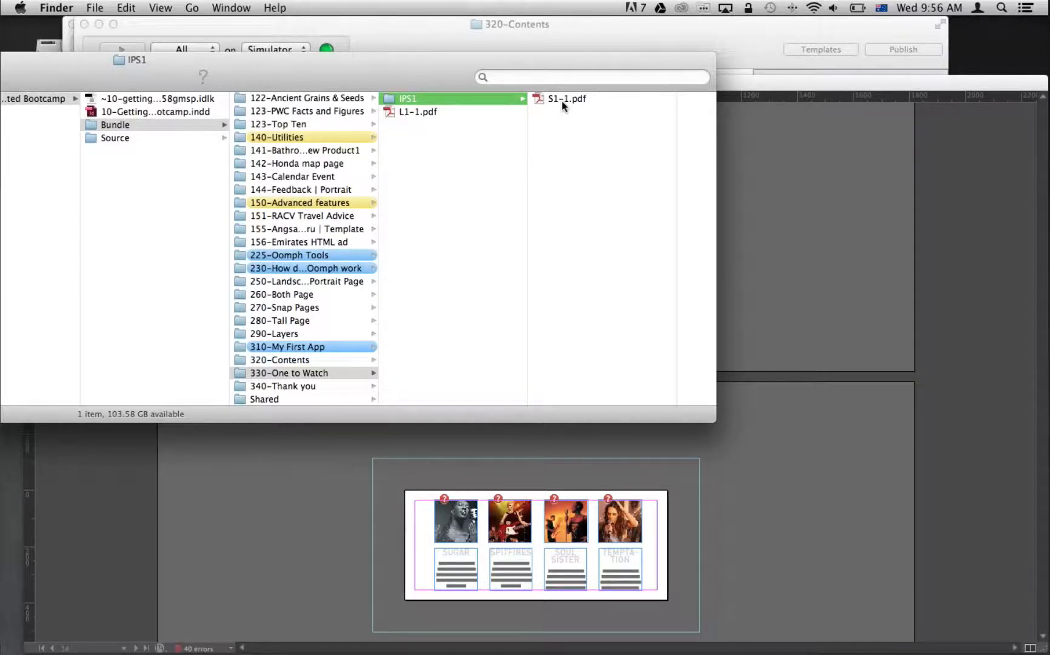
click(561, 100)
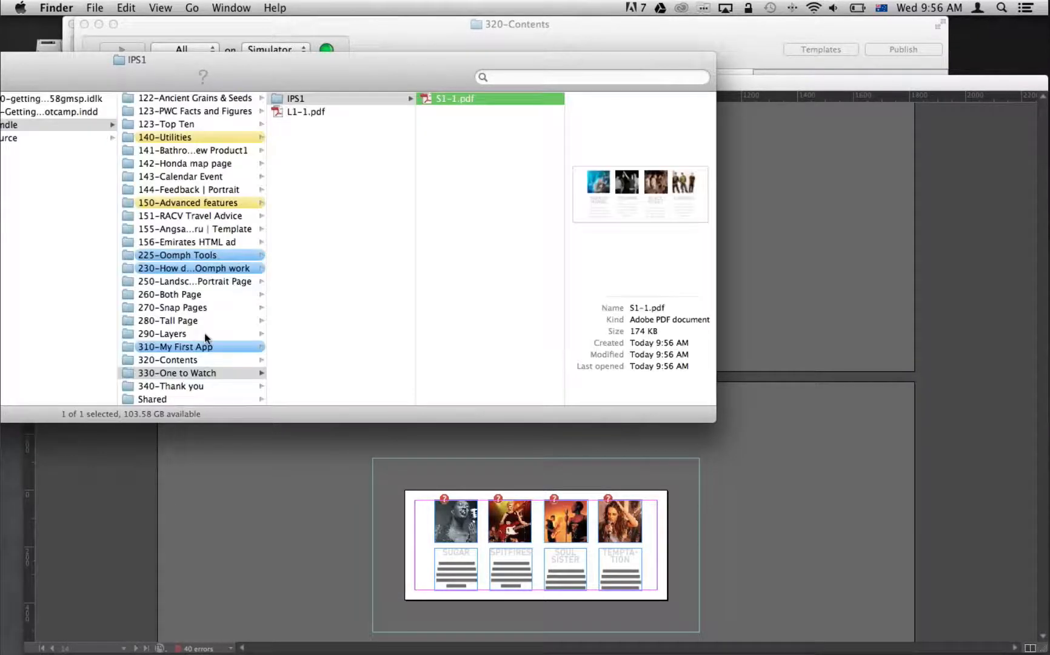
Open the 330-One to Watch folder from Finder in Oomph Editor and browse the app in the iOS Simulator.
drag(206, 373, 650, 617)
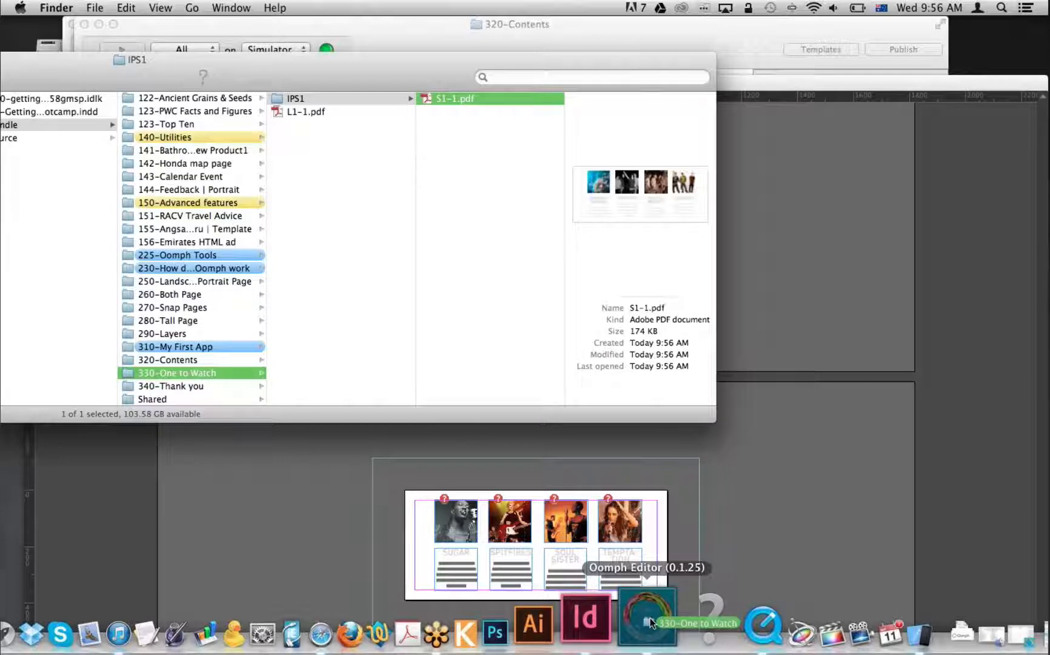
drag(650, 618, 650, 617)
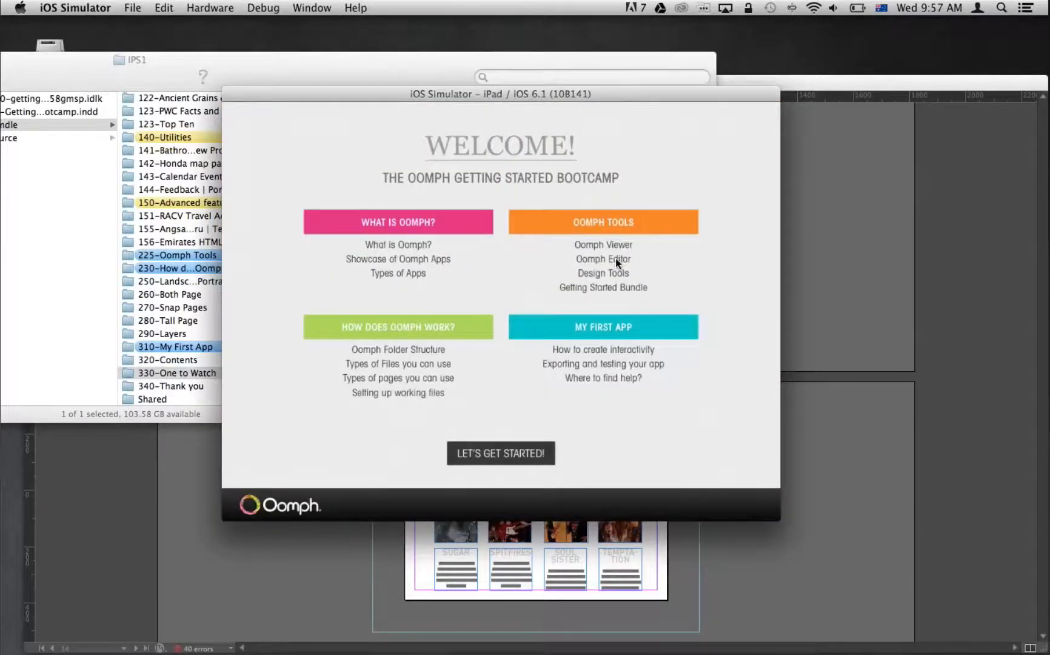
click(615, 258)
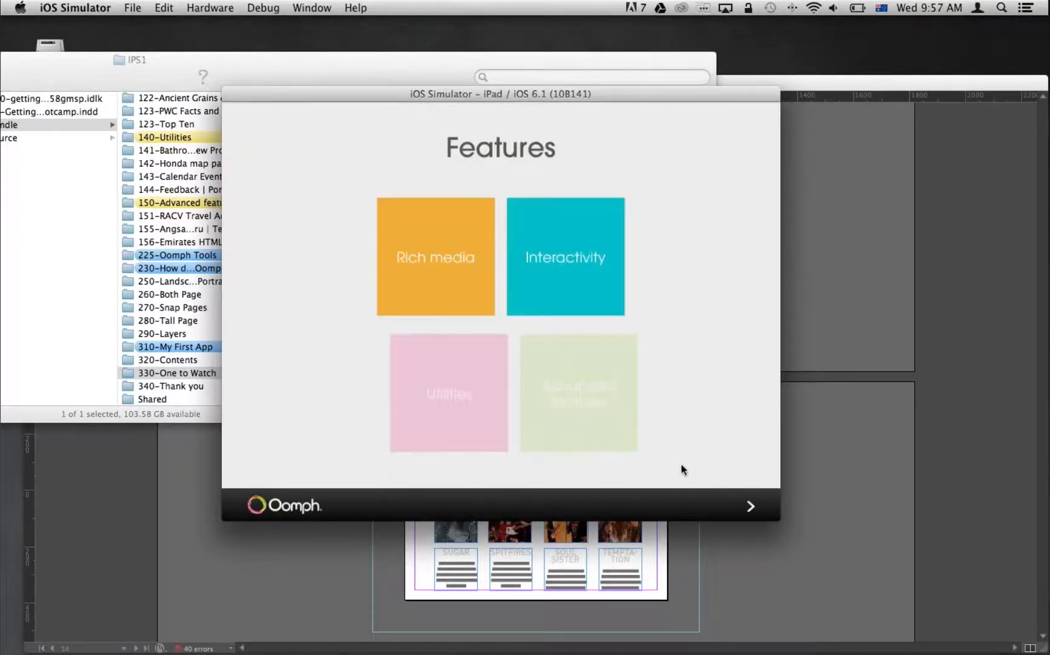